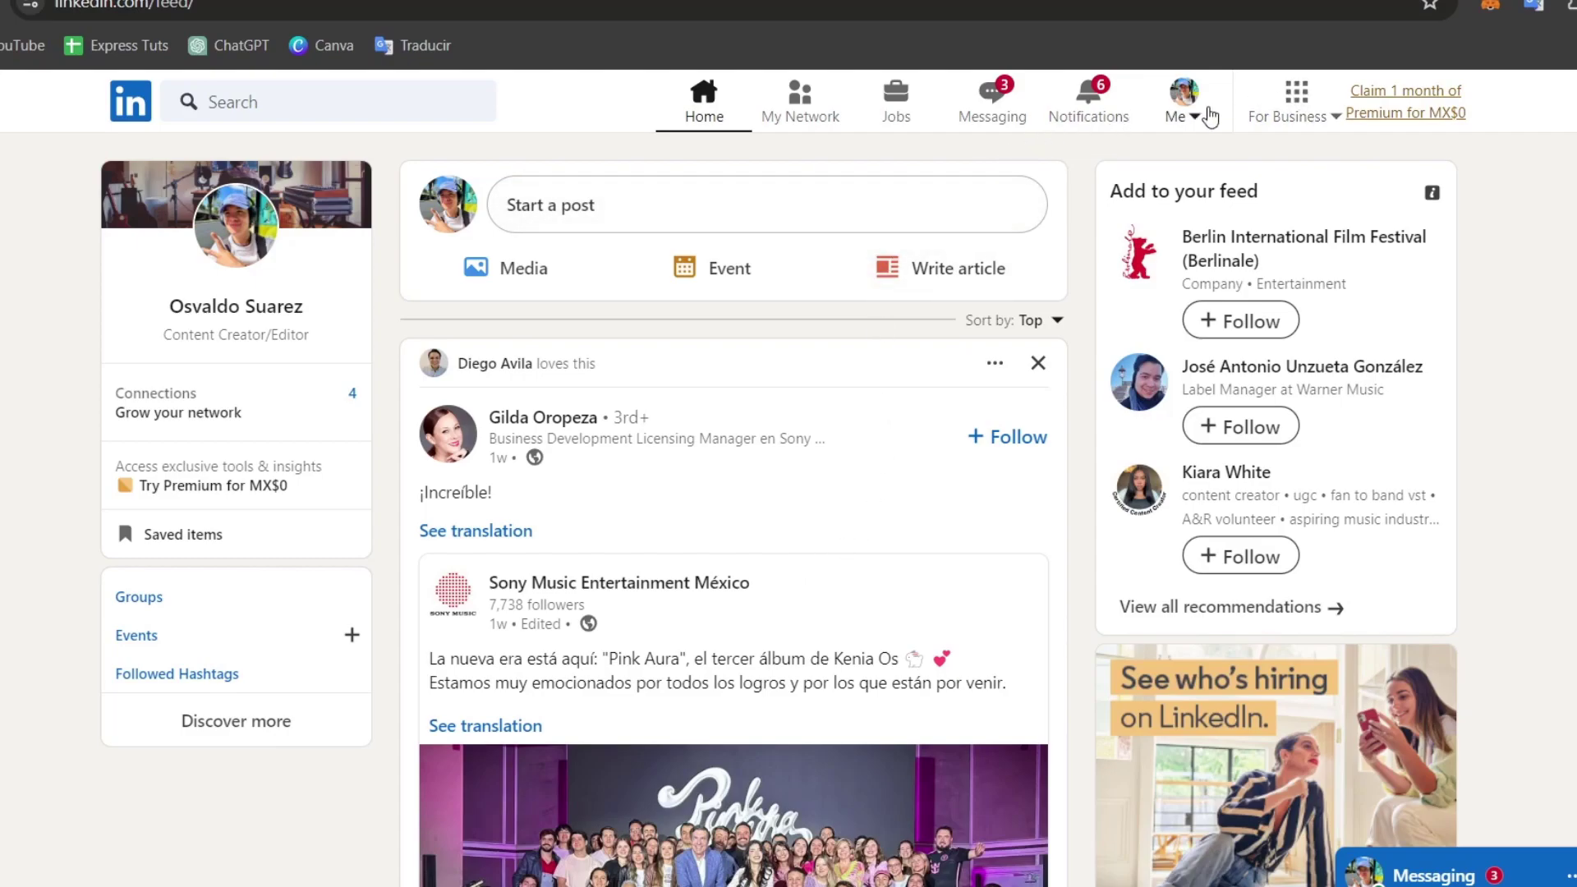
left_click(1287, 103)
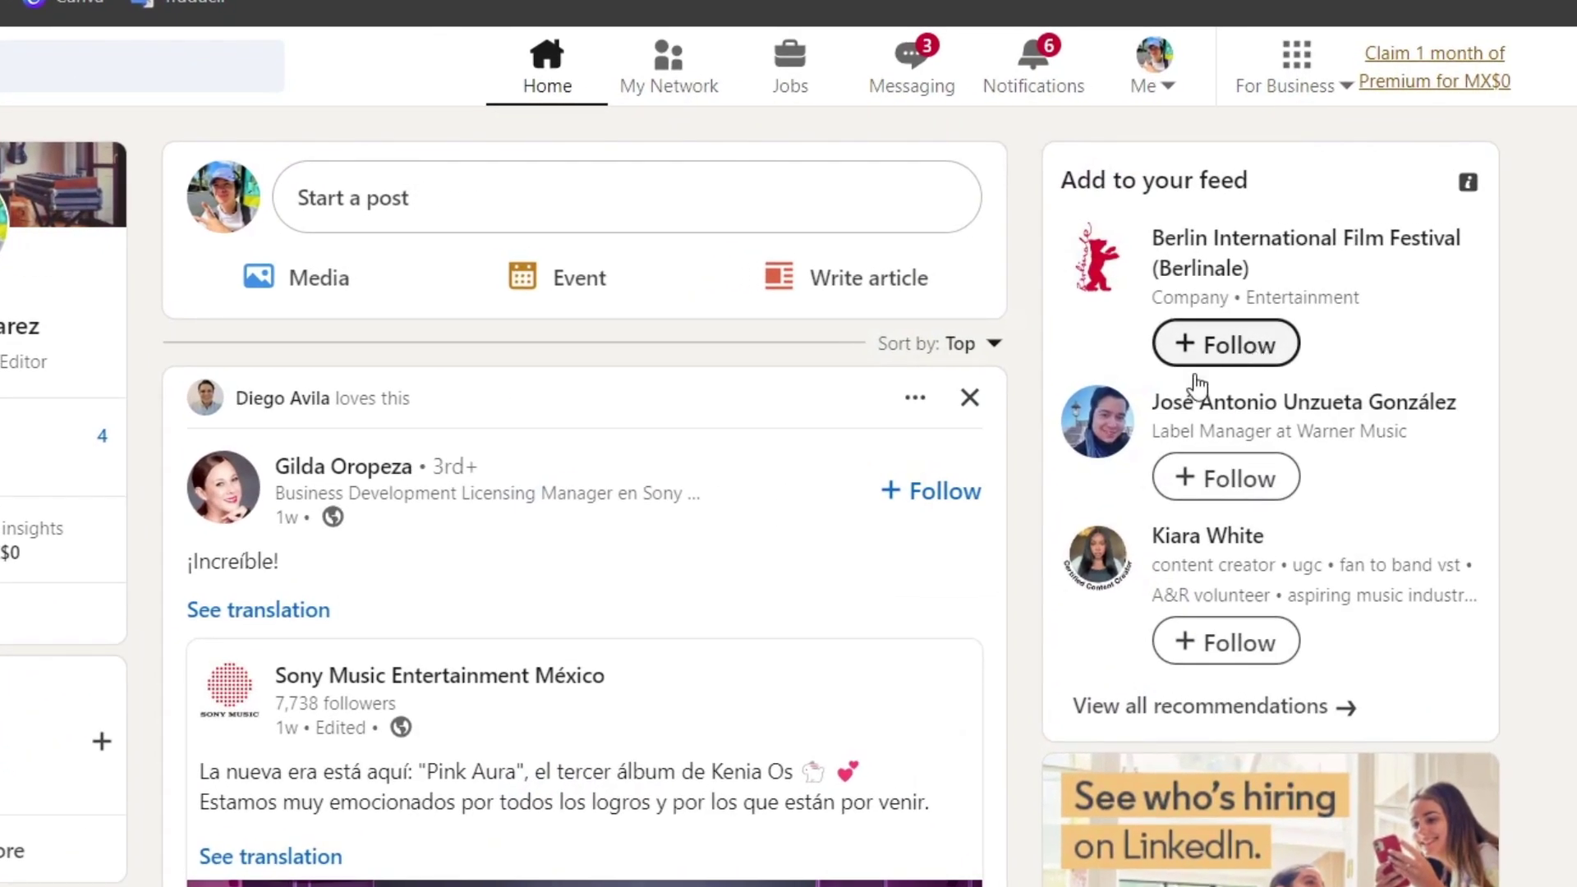
left_click(1285, 105)
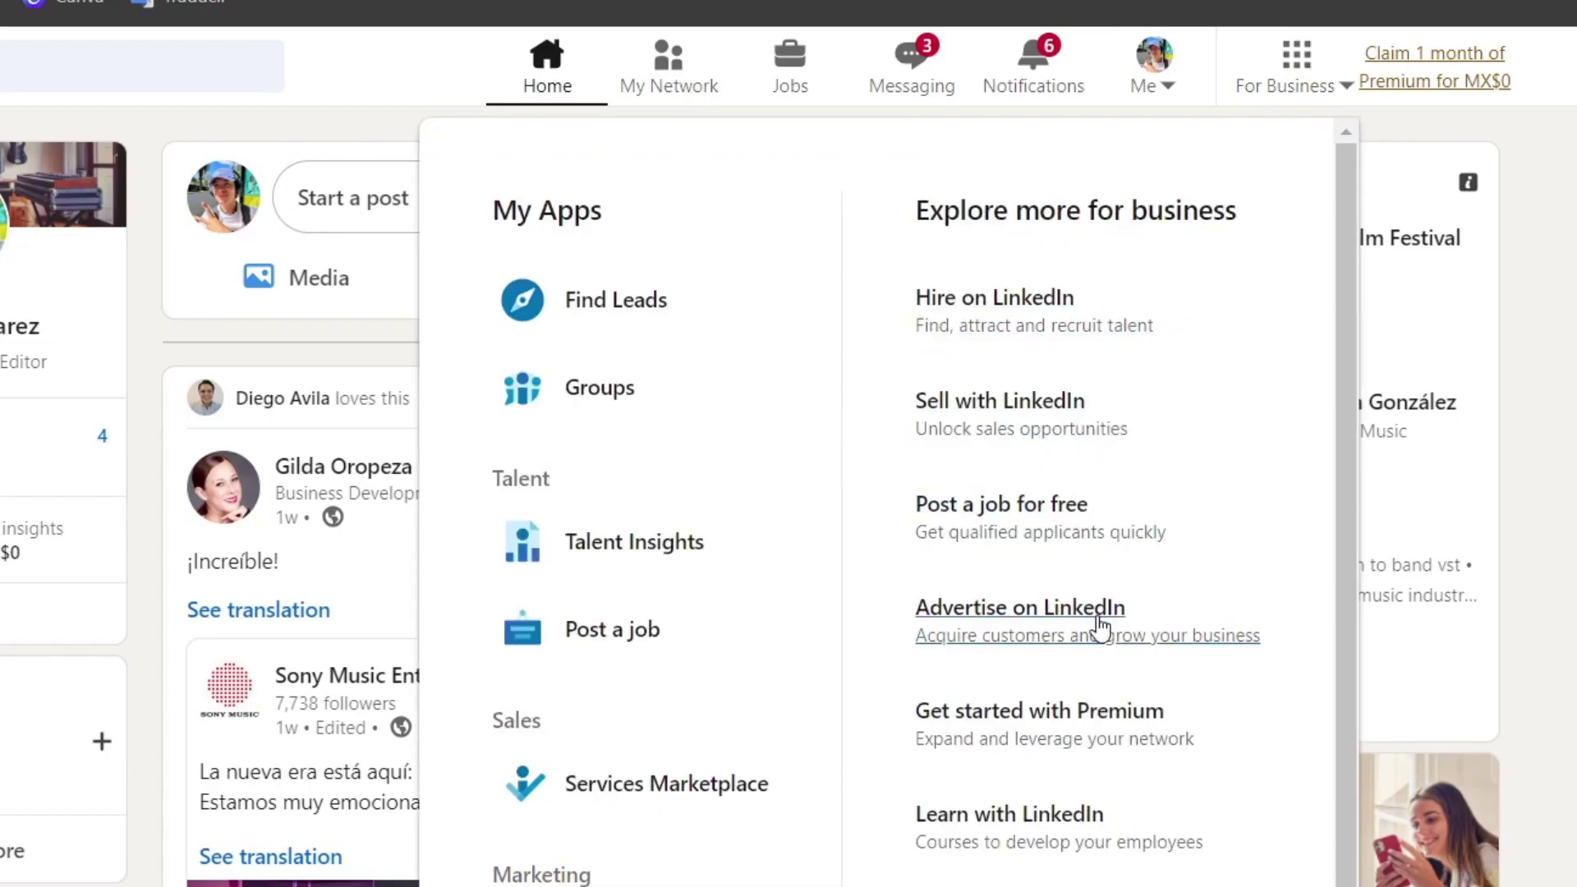
scroll(739, 704, "down", 2)
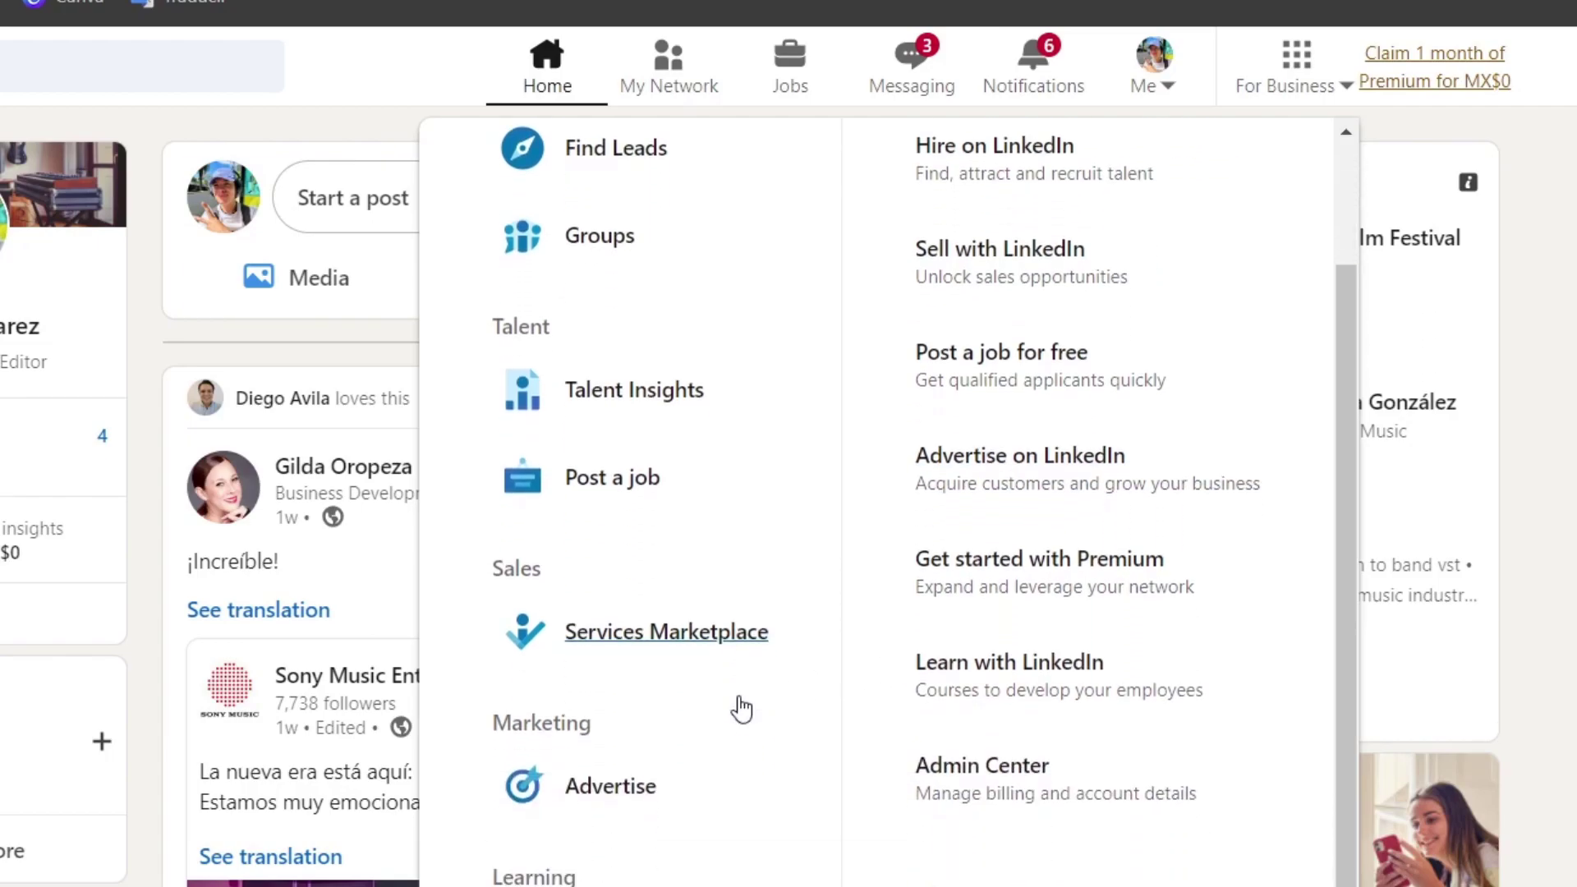
left_click_drag(513, 726, 604, 747)
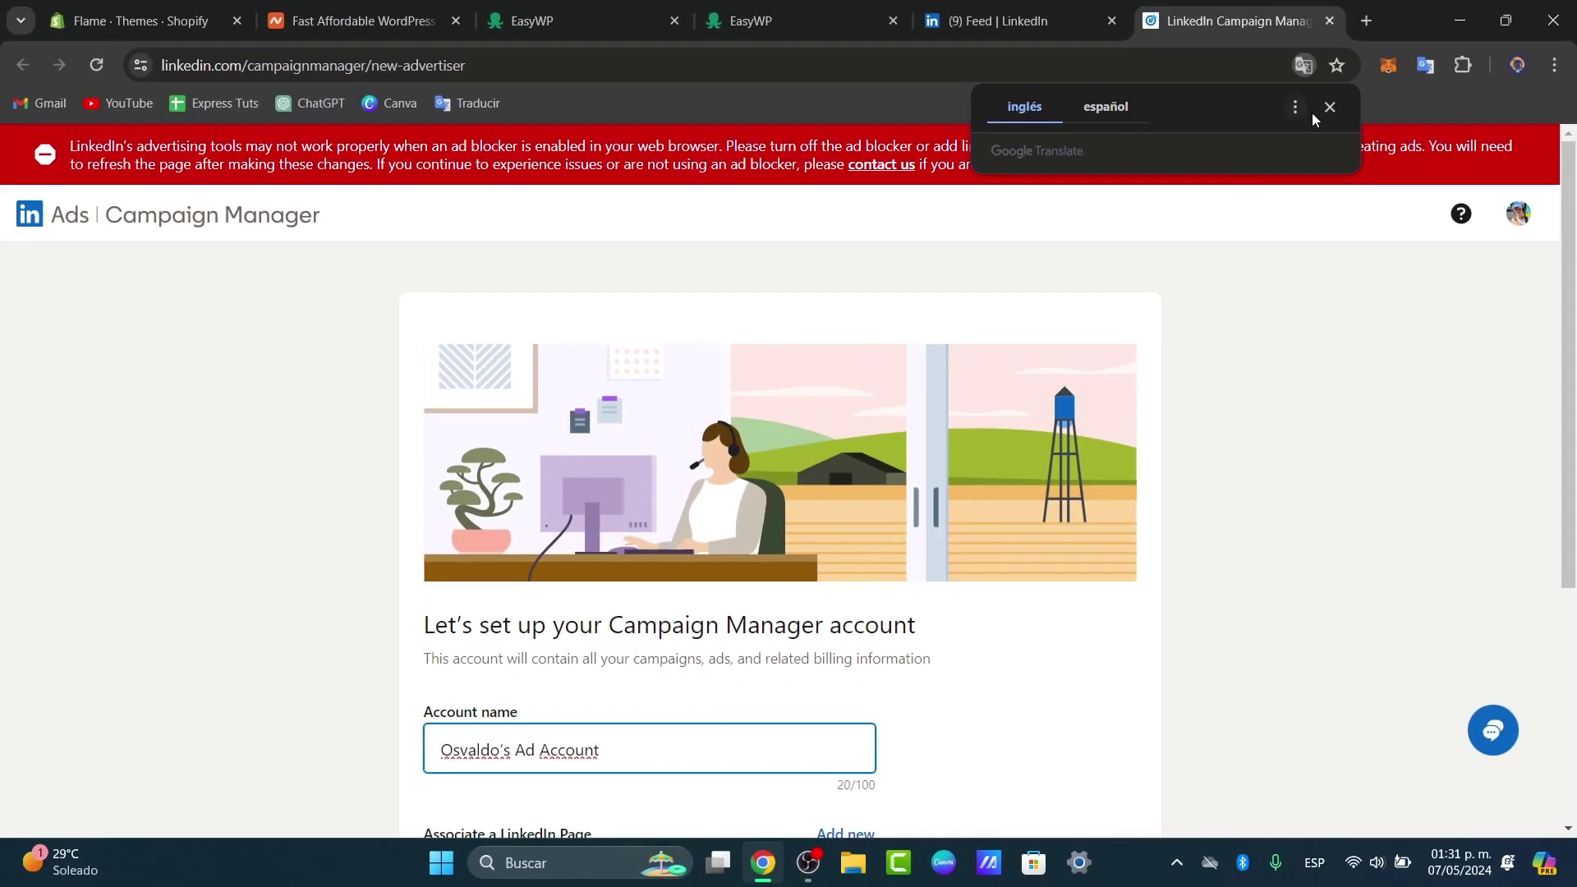
Step: Paste the profile URL as the associated LinkedIn Page and agree to create the USD ad account
left_click(1329, 107)
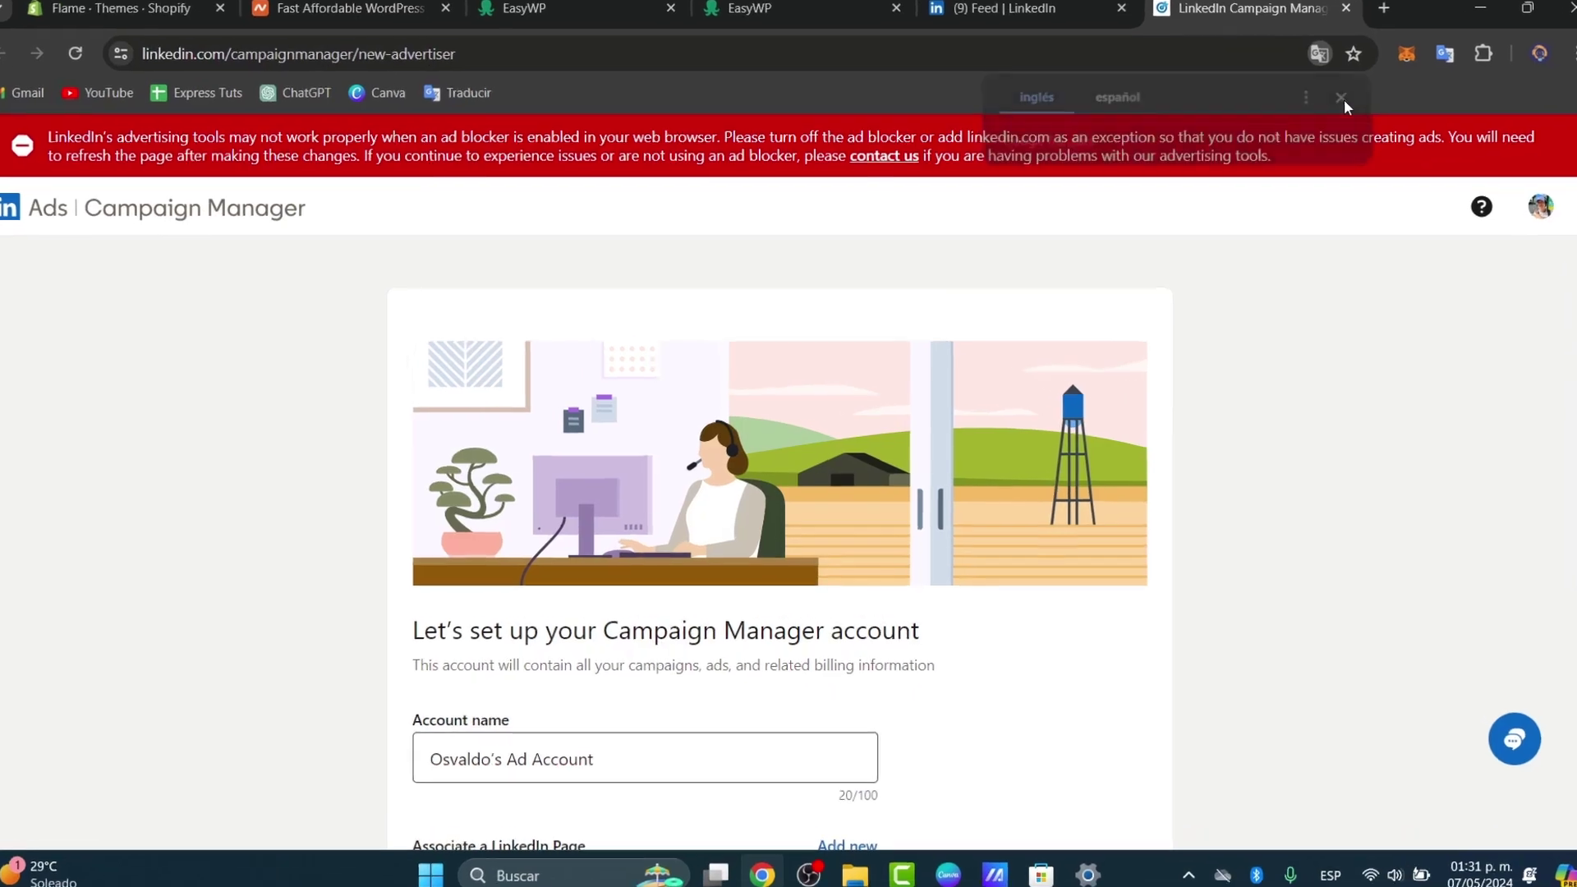
scroll(1246, 333, "down", 1)
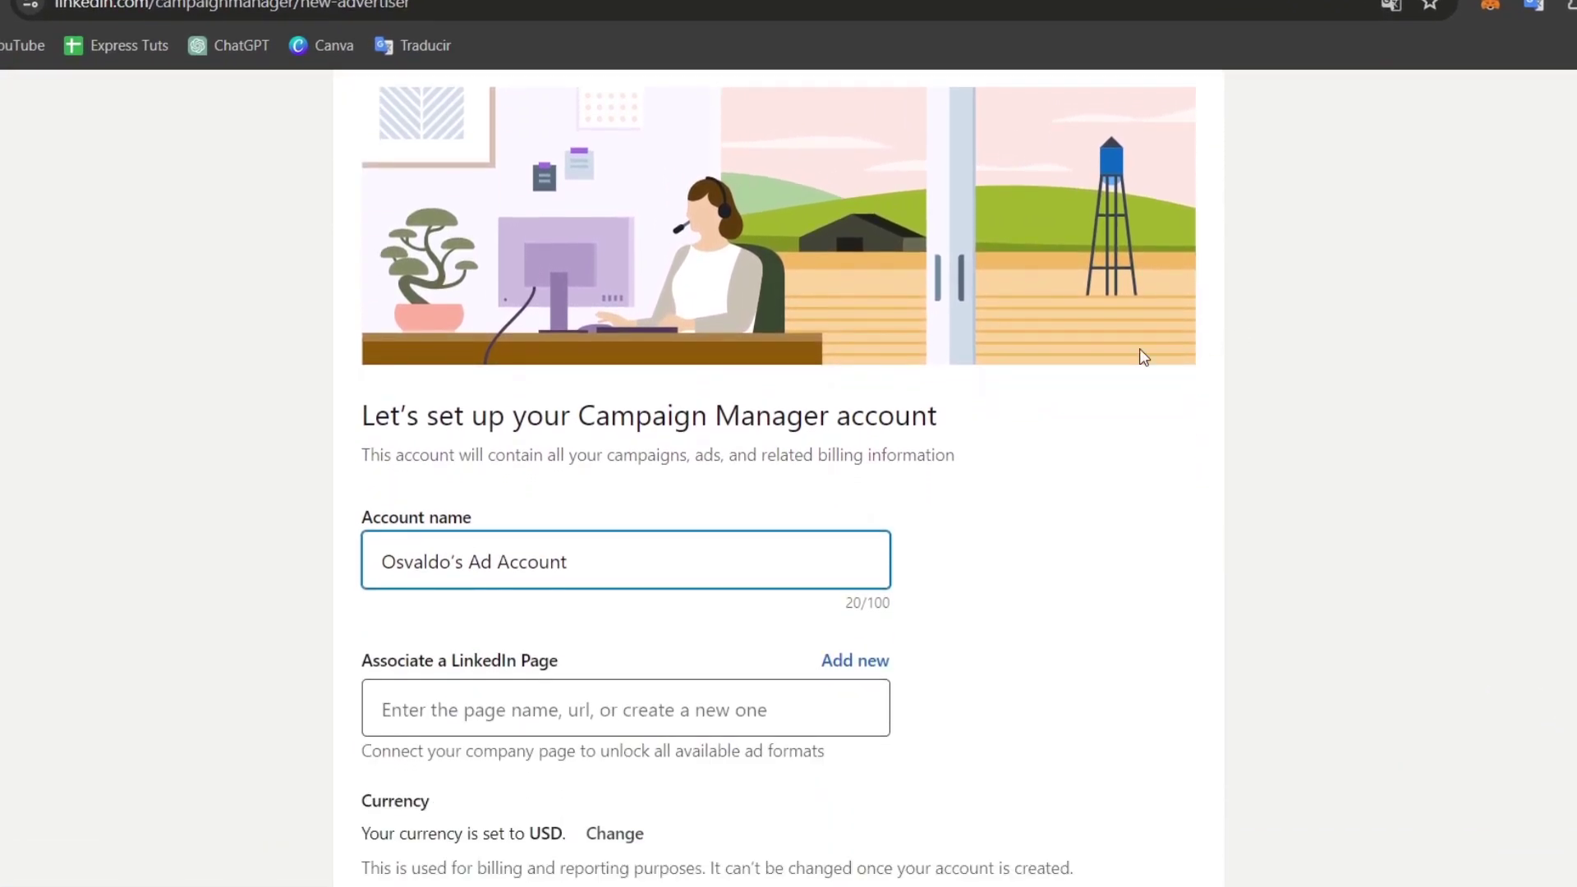
left_click_drag(664, 418, 964, 436)
scroll(1109, 534, "down", 1)
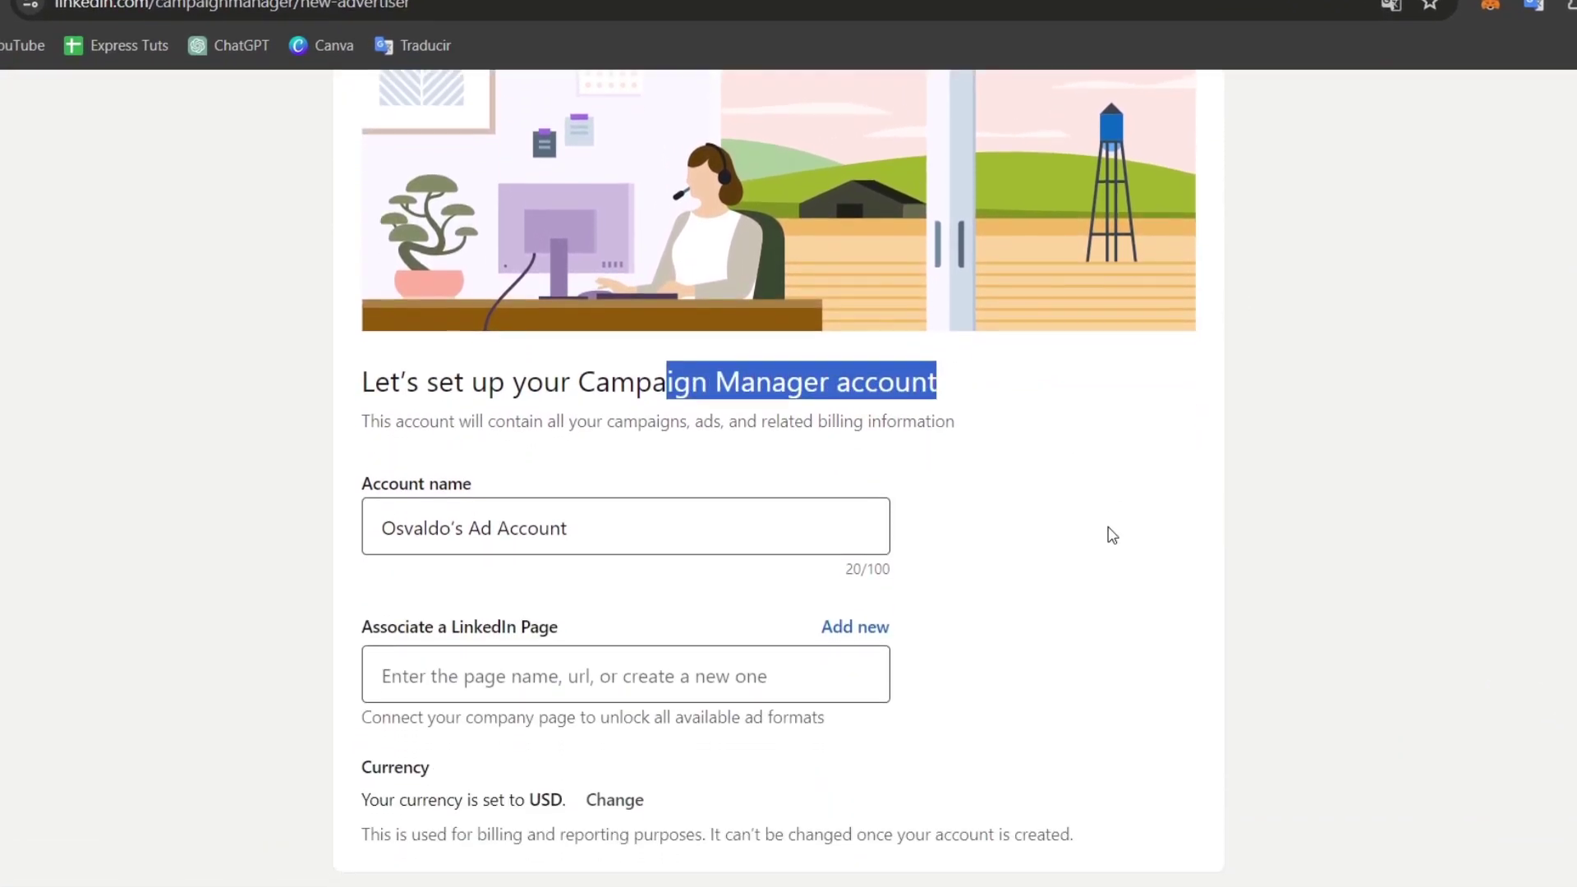
left_click(528, 439)
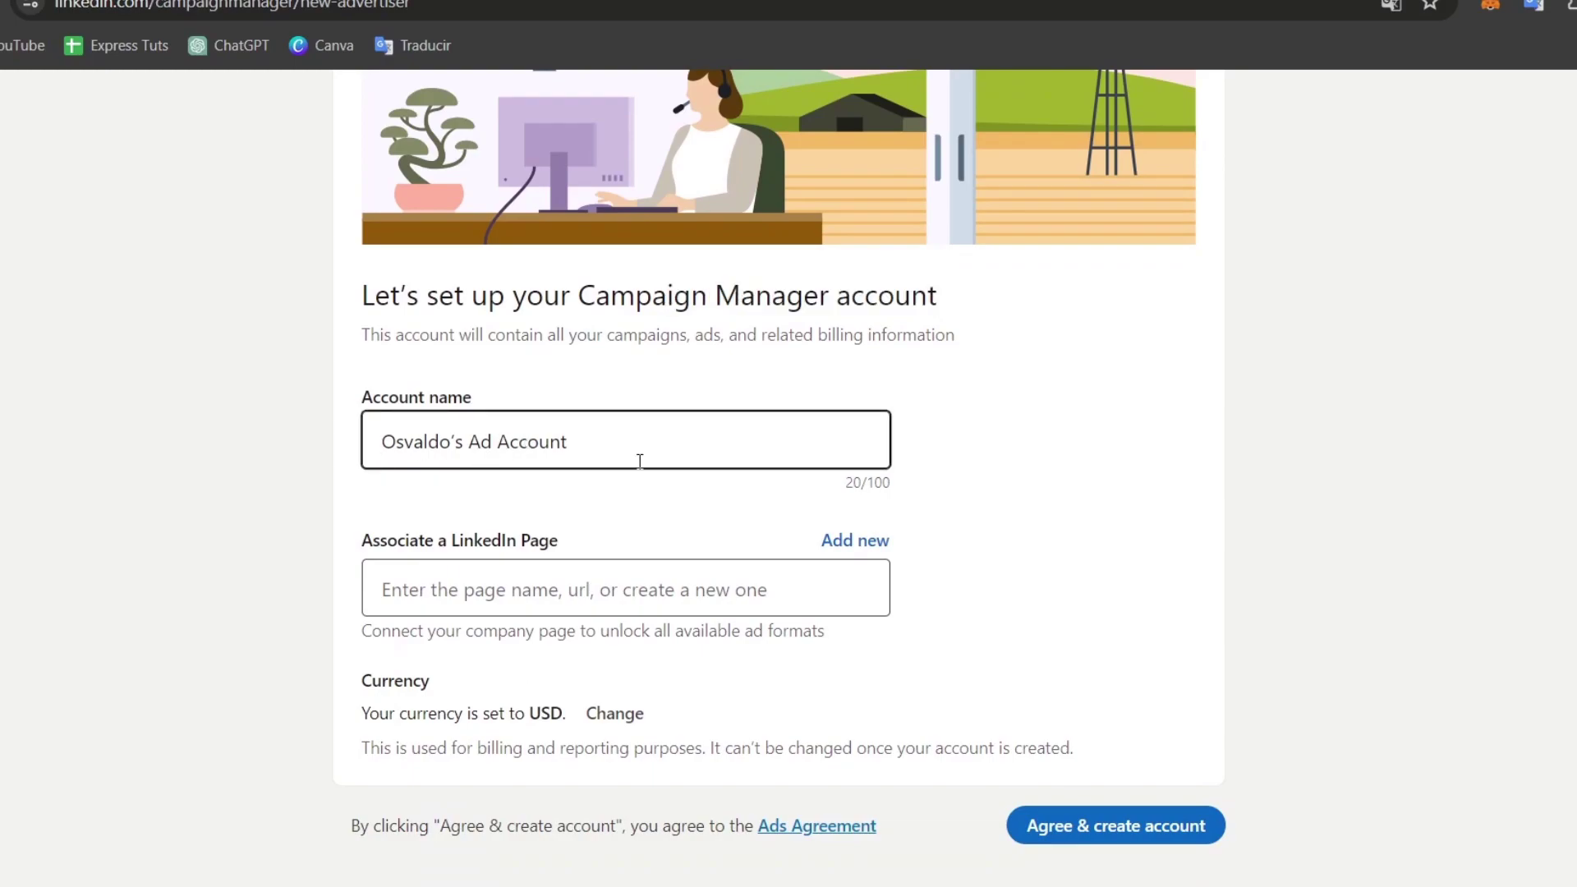
left_click(600, 585)
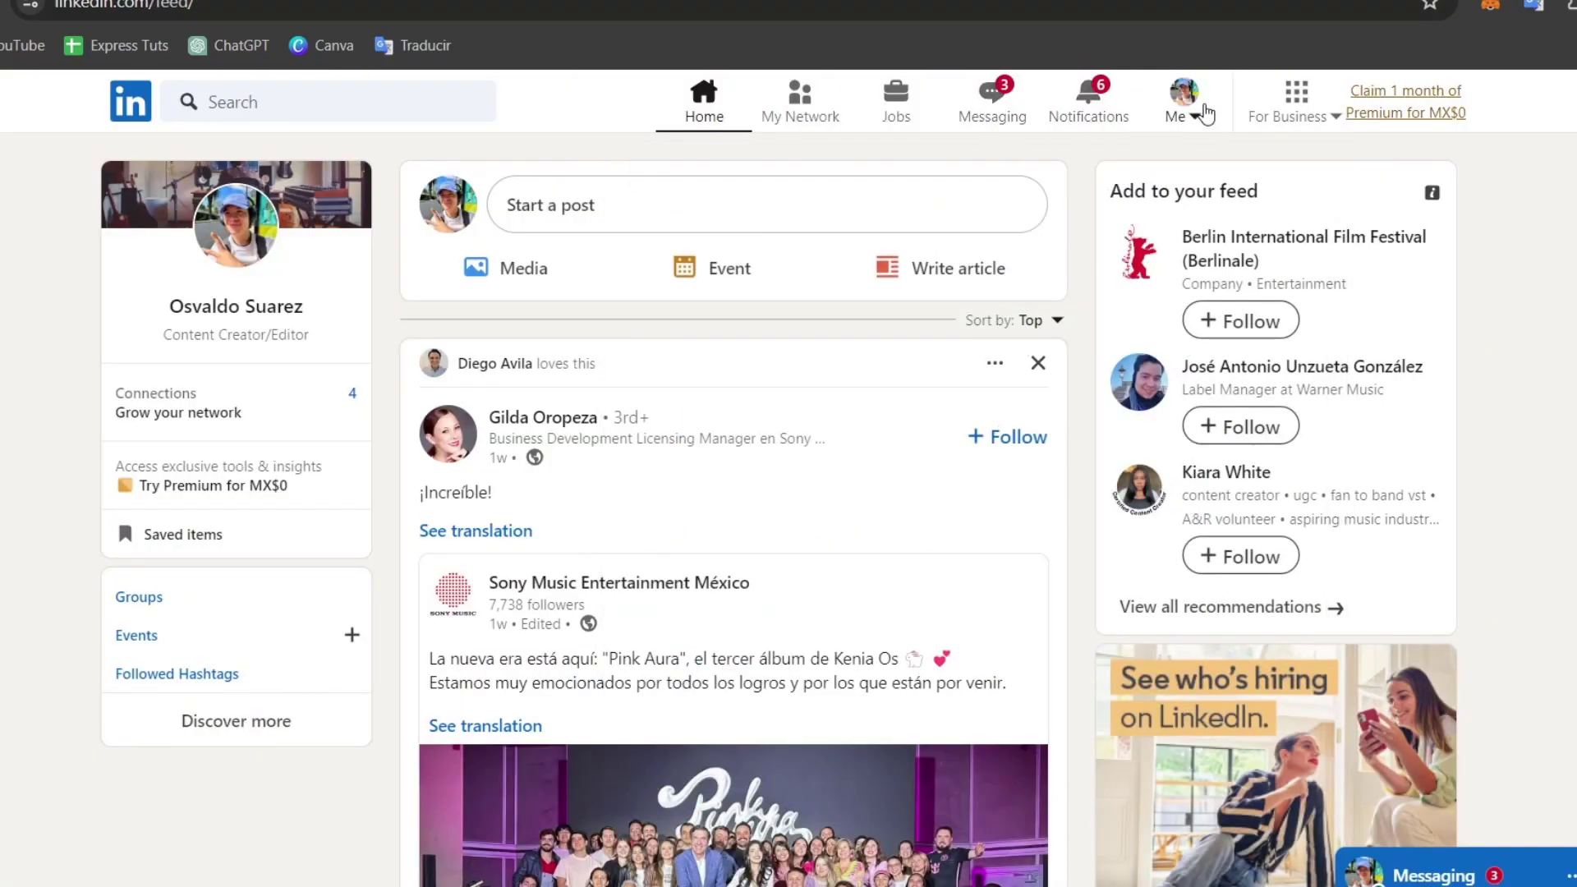
left_click(1189, 105)
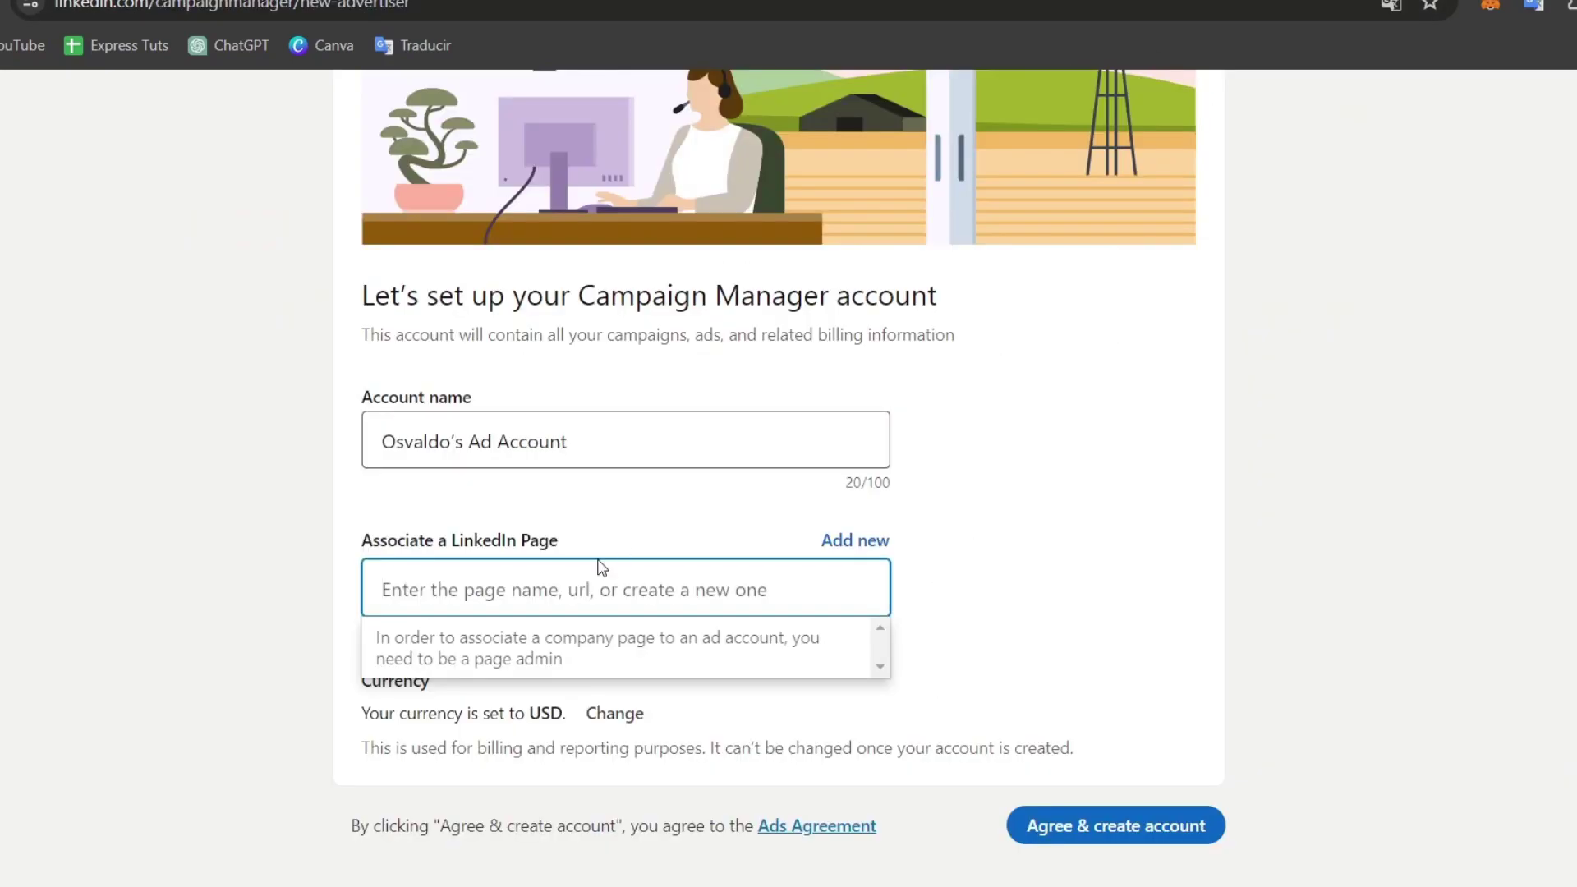
type("https://www.linkedin.com/in/osvaldoss/")
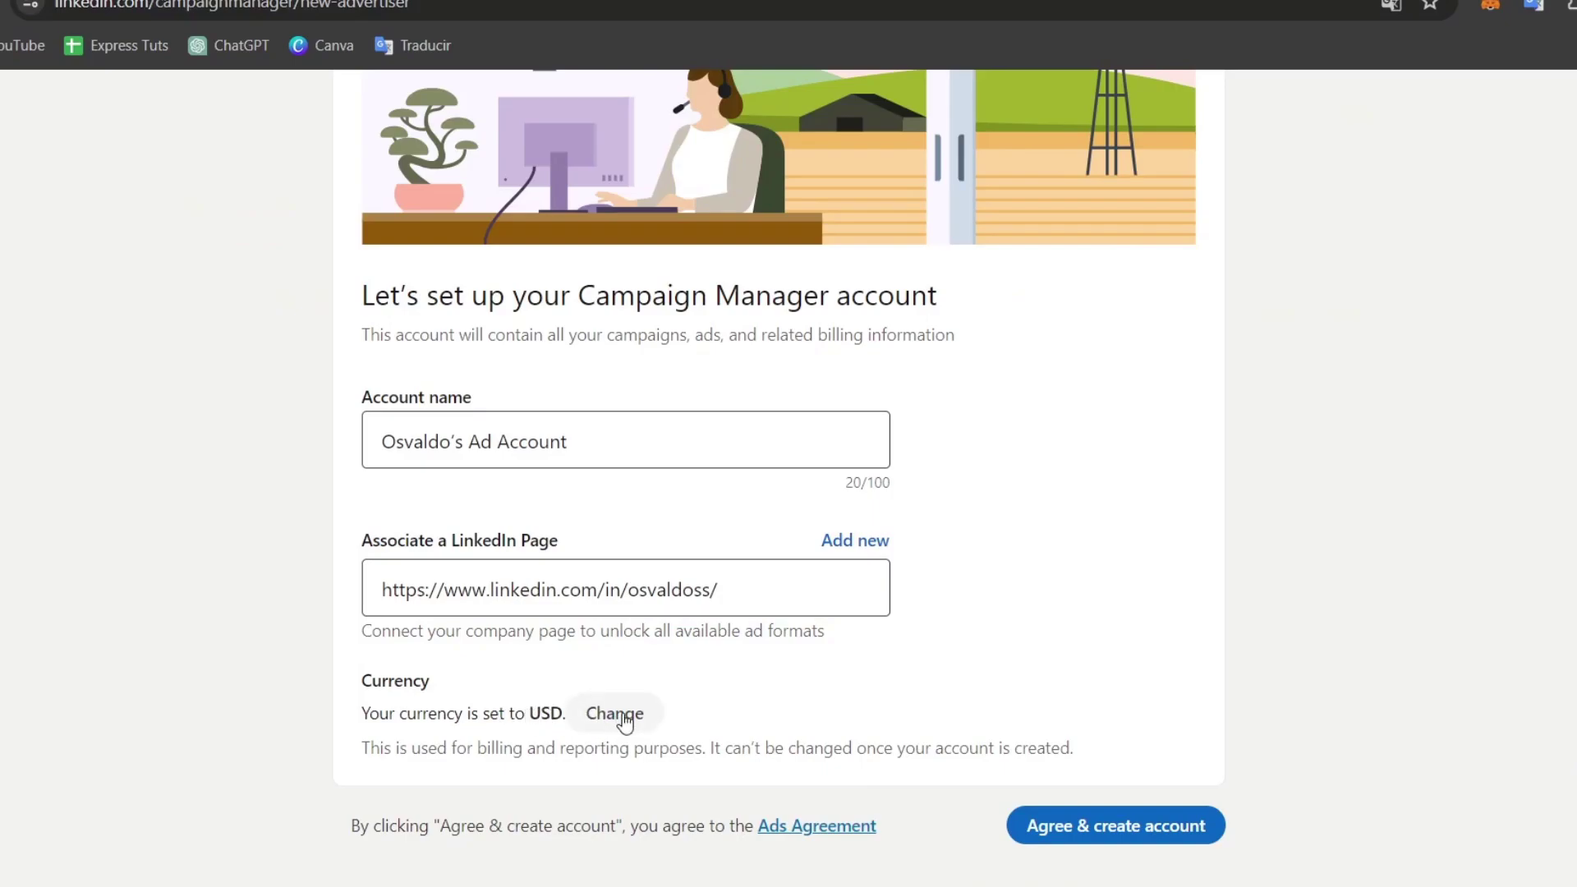
scroll(929, 729, "down", 1)
left_click(1101, 752)
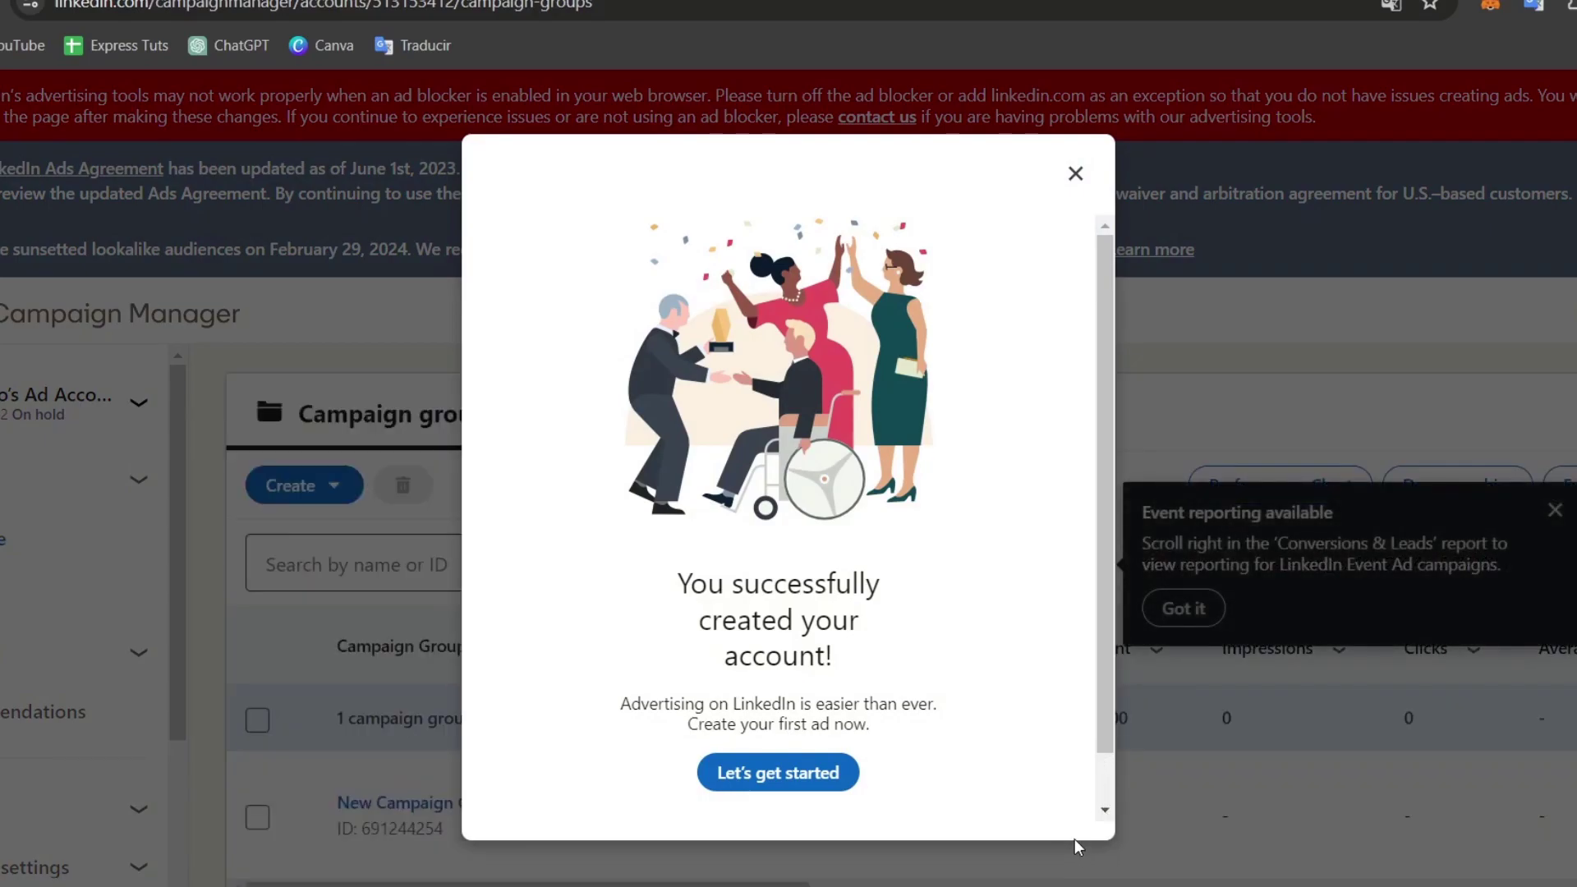
Step: Start the first campaign, set up two-step verification in account settings, then return to the campaign
left_click(778, 772)
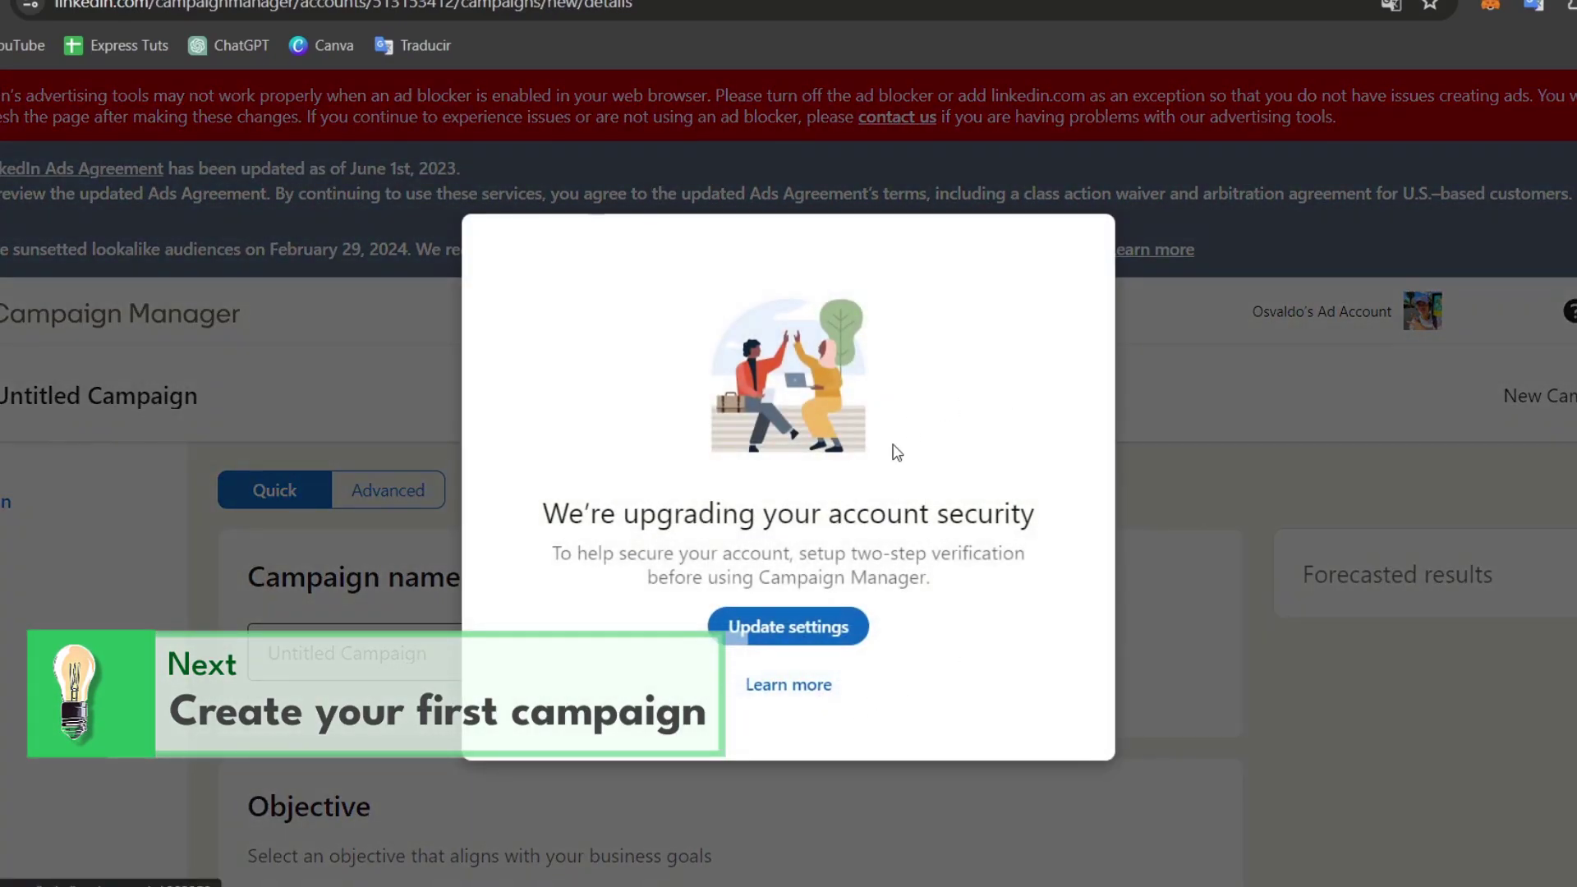
left_click(829, 629)
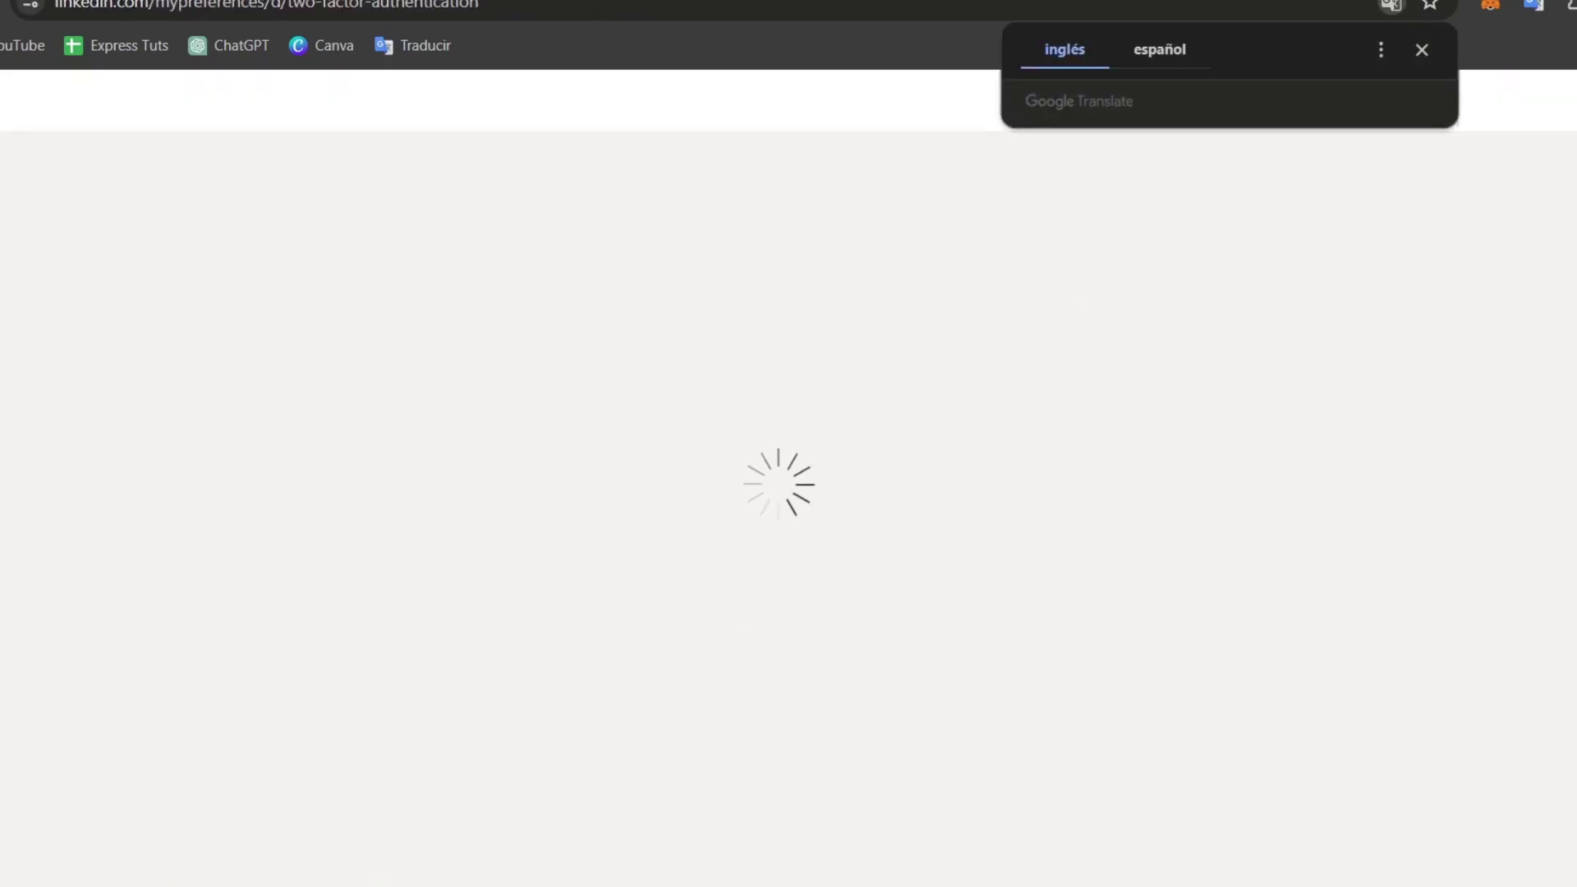
left_click(1421, 54)
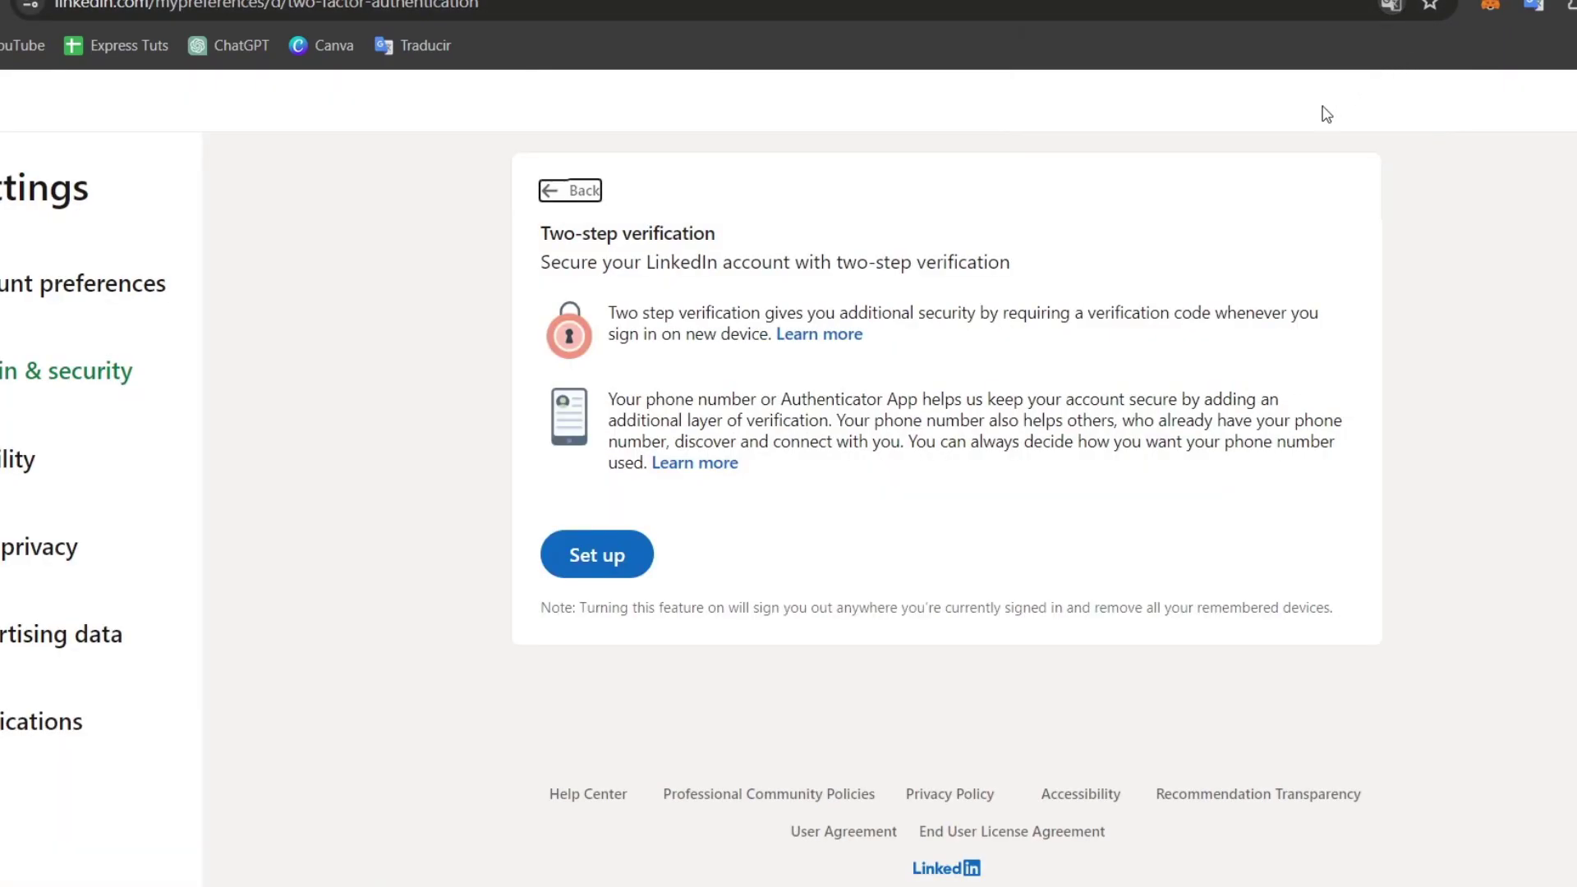
left_click(615, 559)
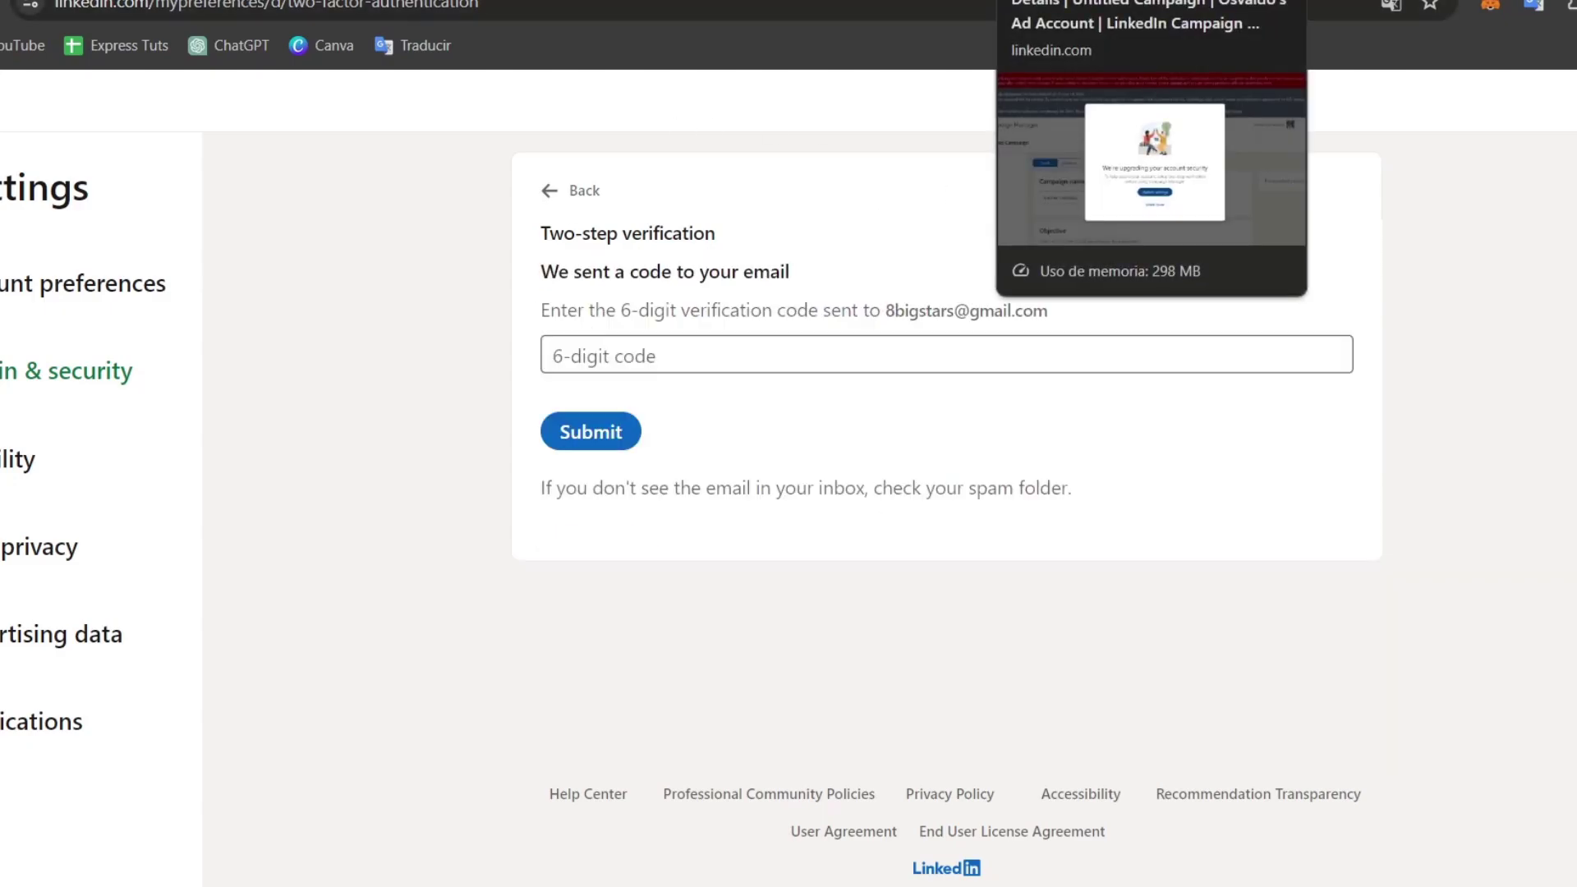
left_click(1068, 0)
Step: Replace the default campaign name with 'Visits LinkedIn'
left_click(646, 510)
key("ctrl+shift+Left")
key("ctrl+shift+Left")
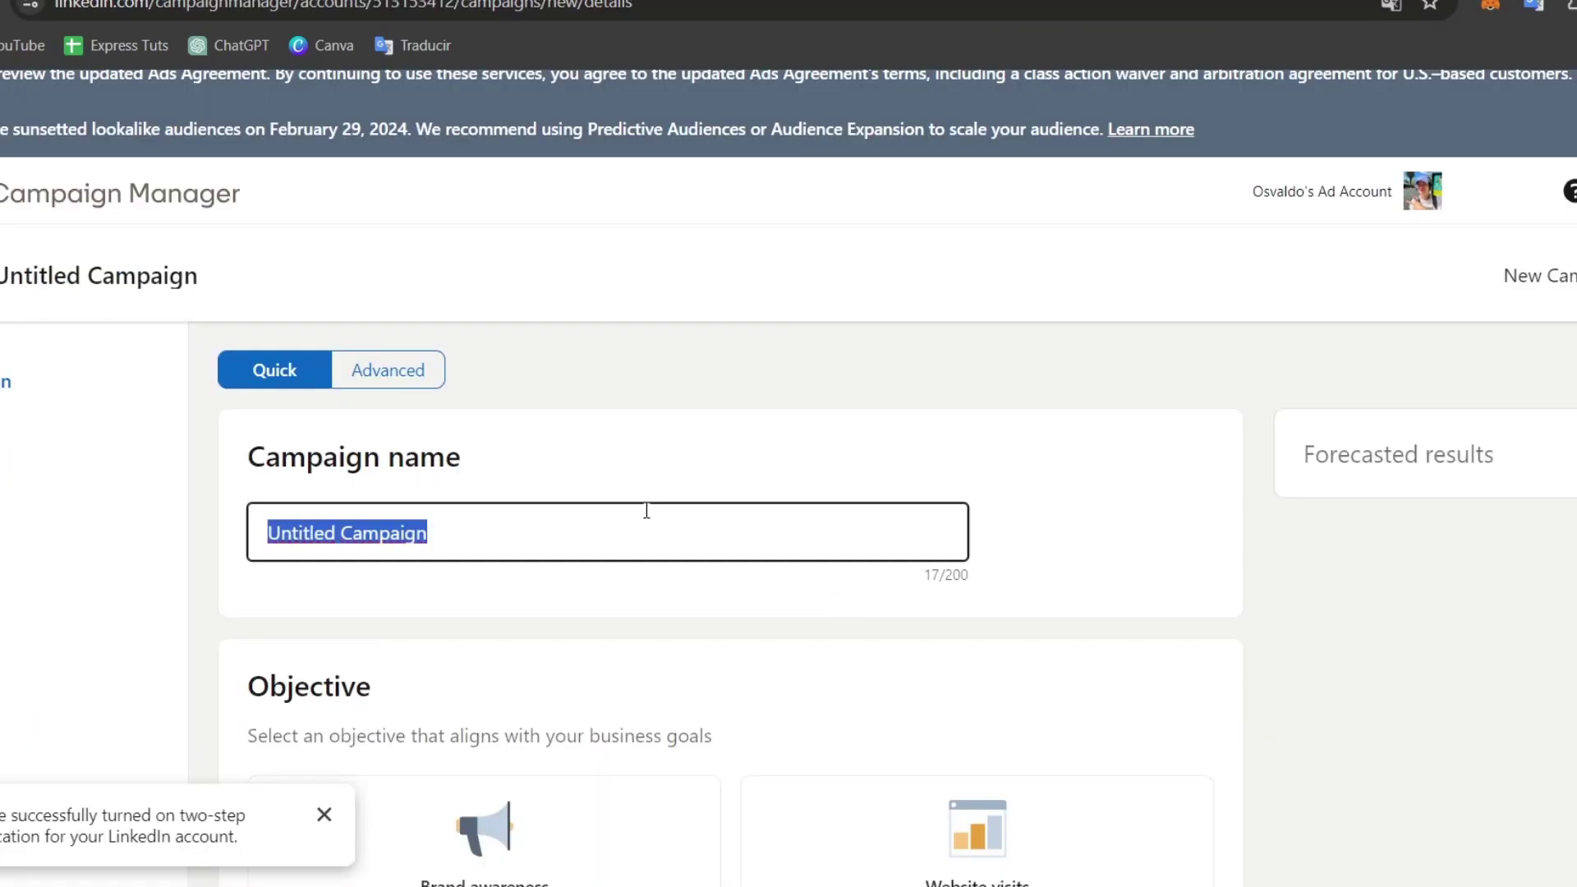
scroll(715, 519, "down", 2)
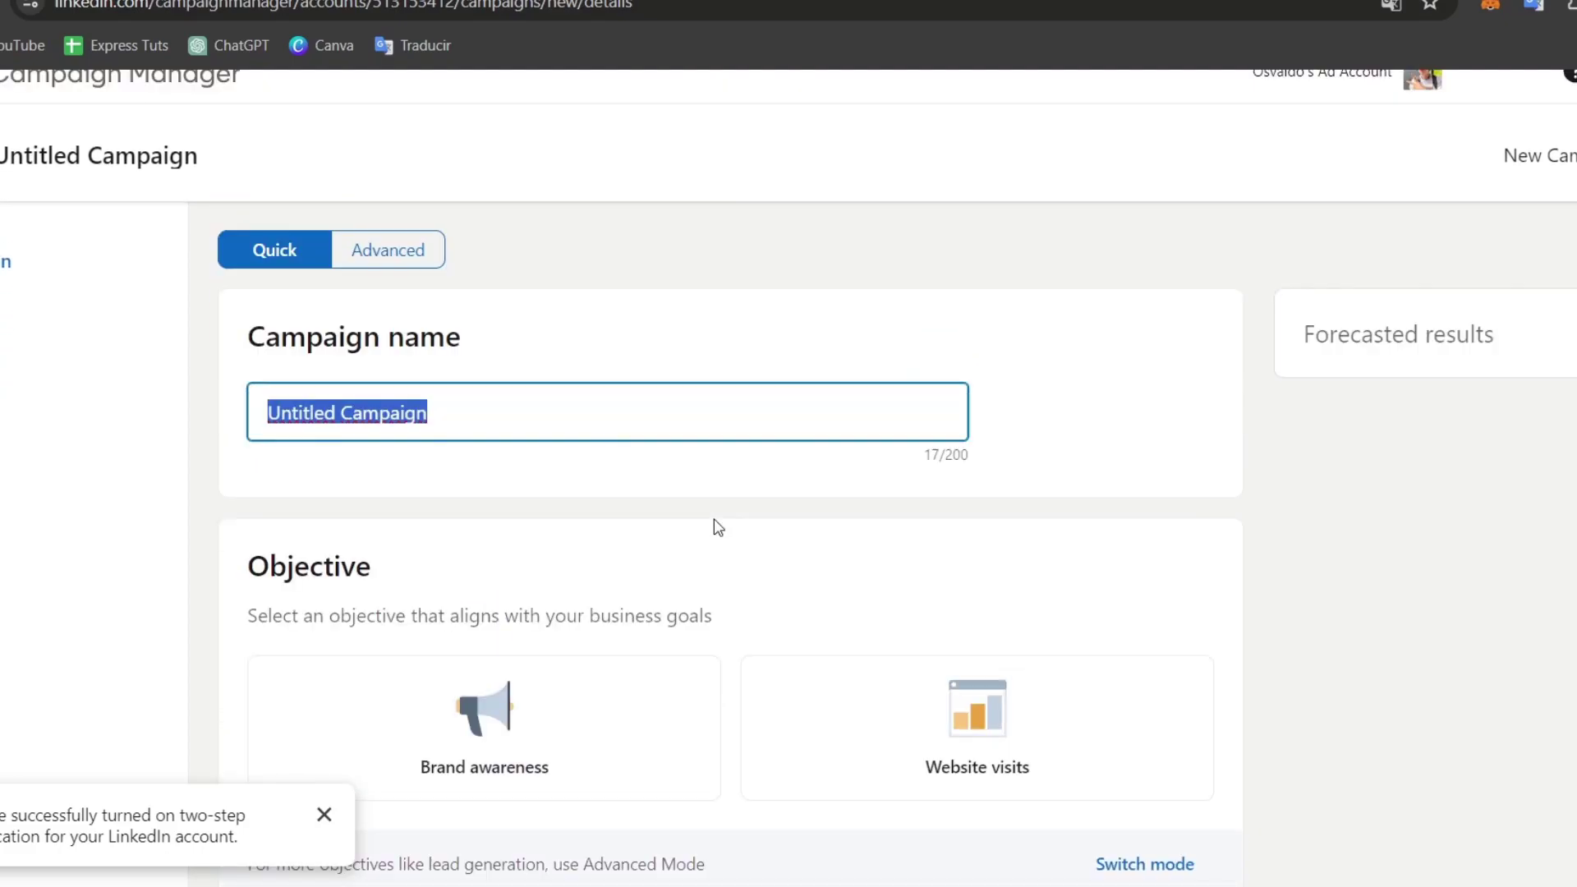
type("Vi")
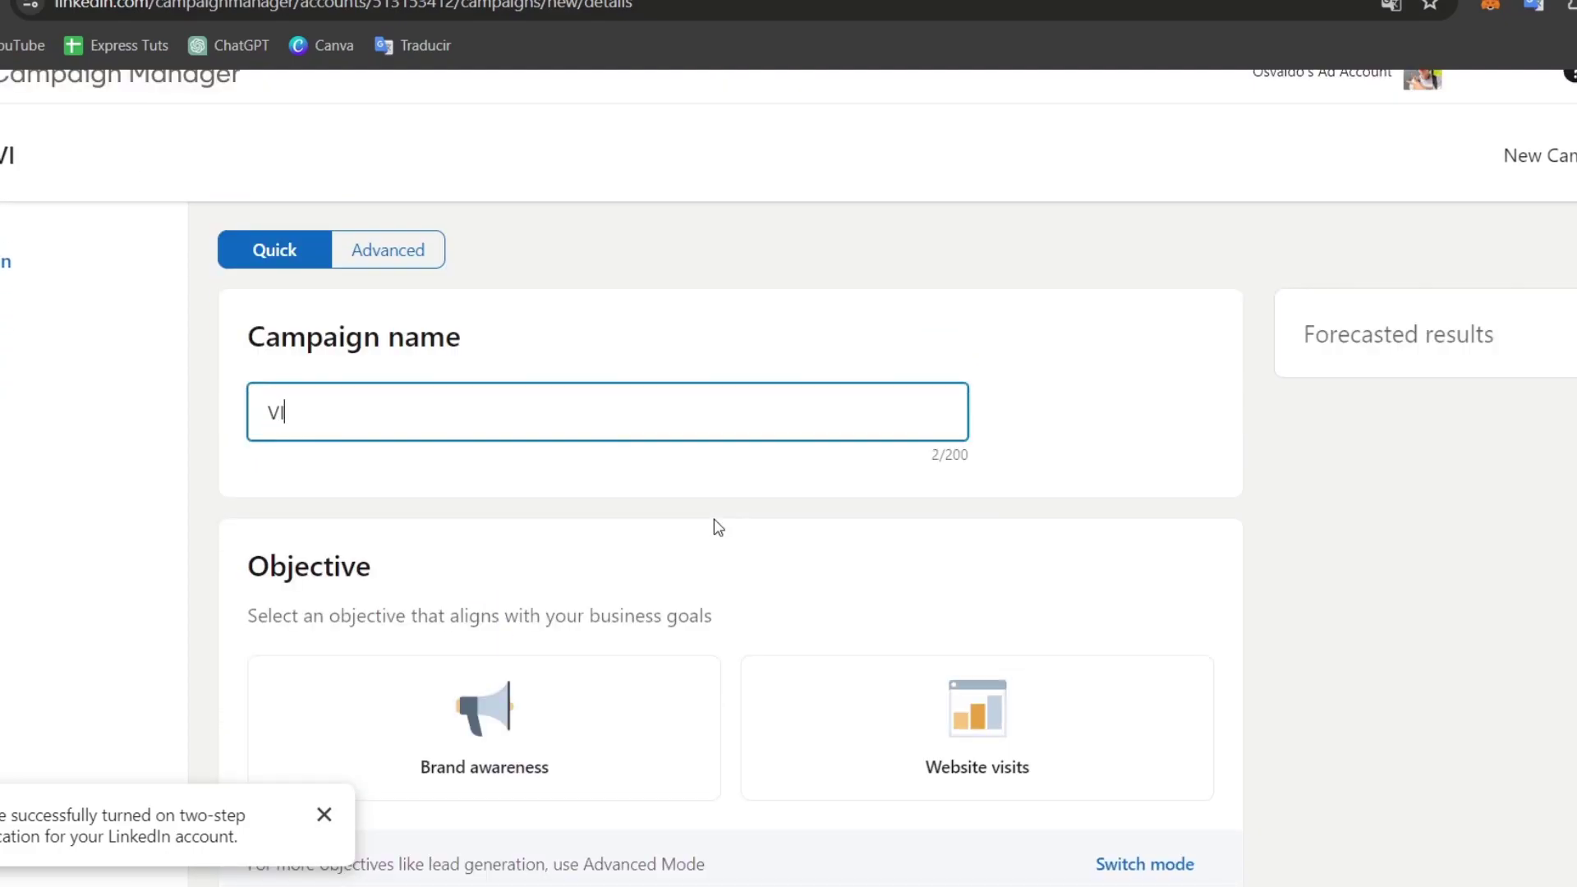
type("sits")
key("BackSpace")
key("BackSpace")
key("BackSpace")
type("its Lindk")
key("BackSpace")
key("BackSpace")
key("BackSpace")
type("nkedIn")
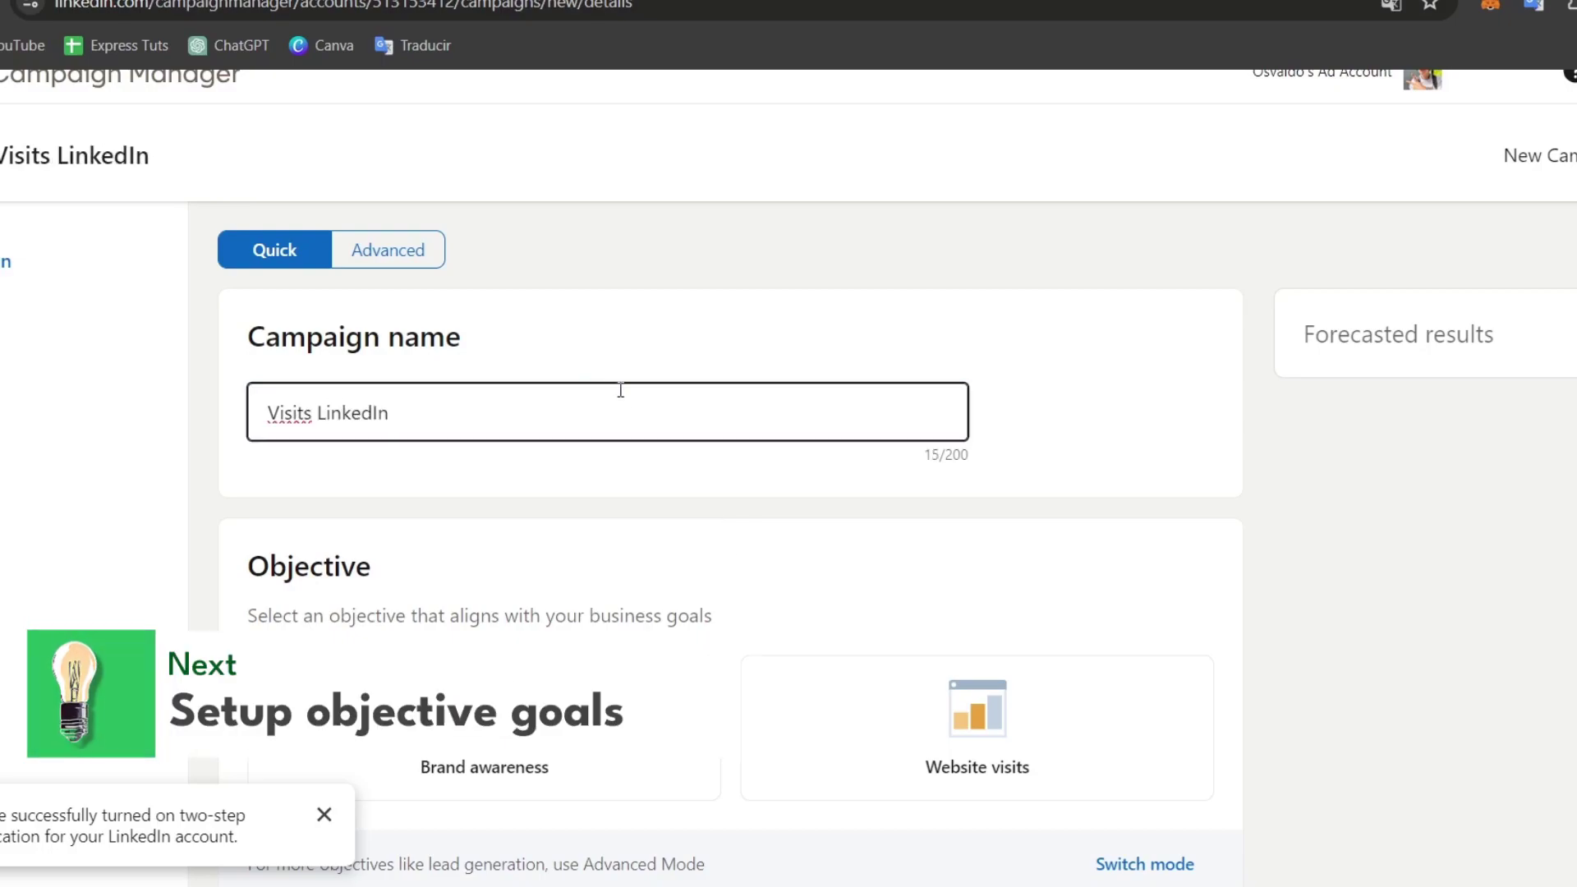
Step: Dismiss the verification confirmation and choose Brand awareness as the campaign objective
scroll(647, 538, "down", 3)
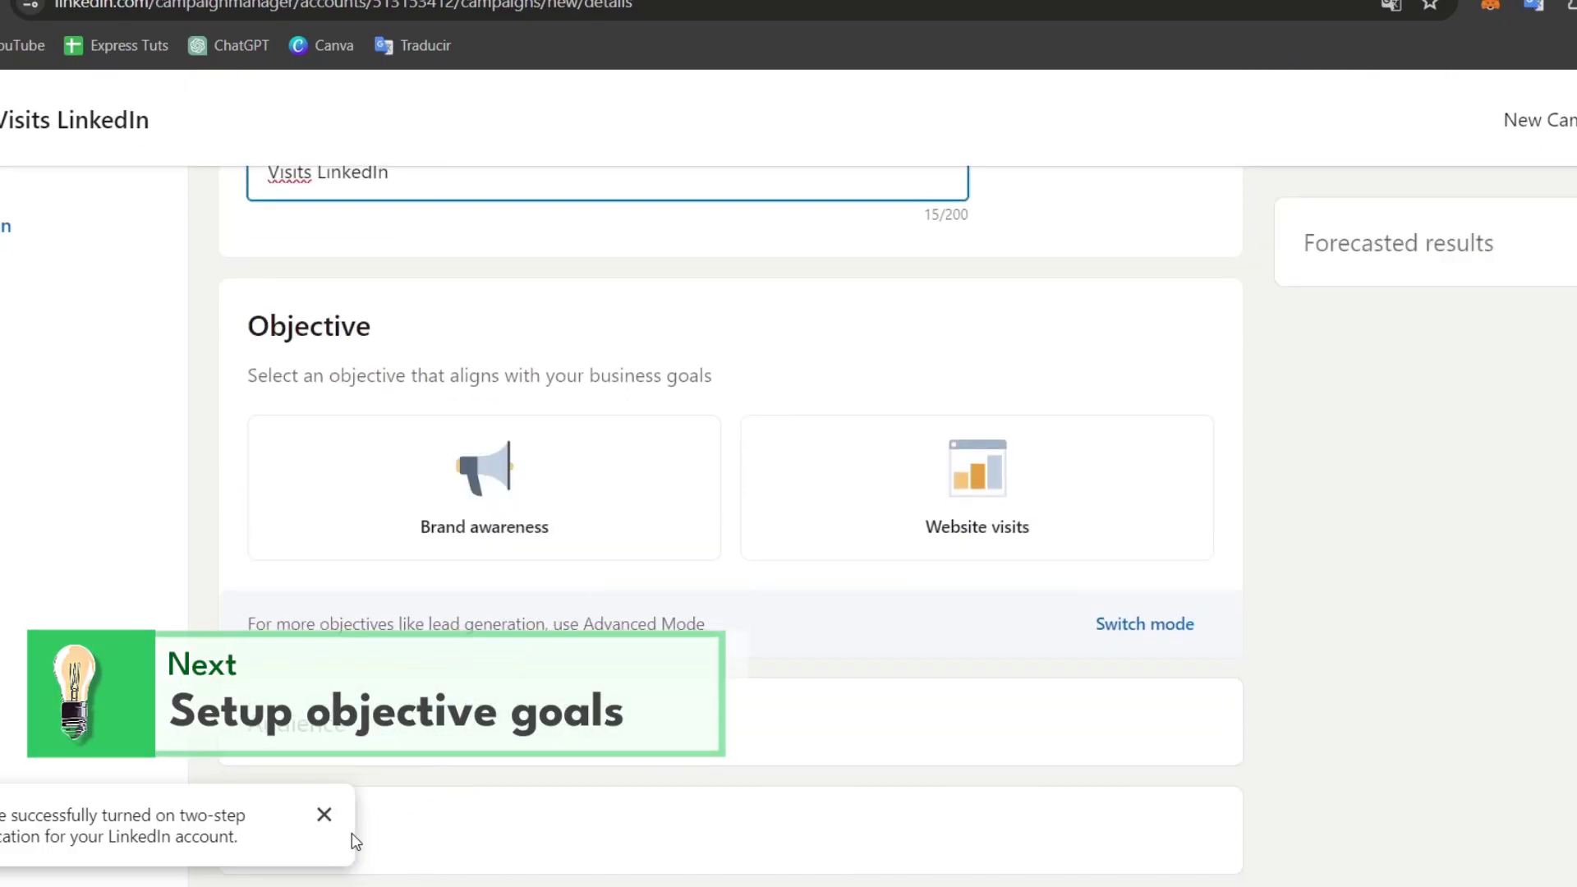
left_click(324, 814)
left_click_drag(399, 381, 577, 381)
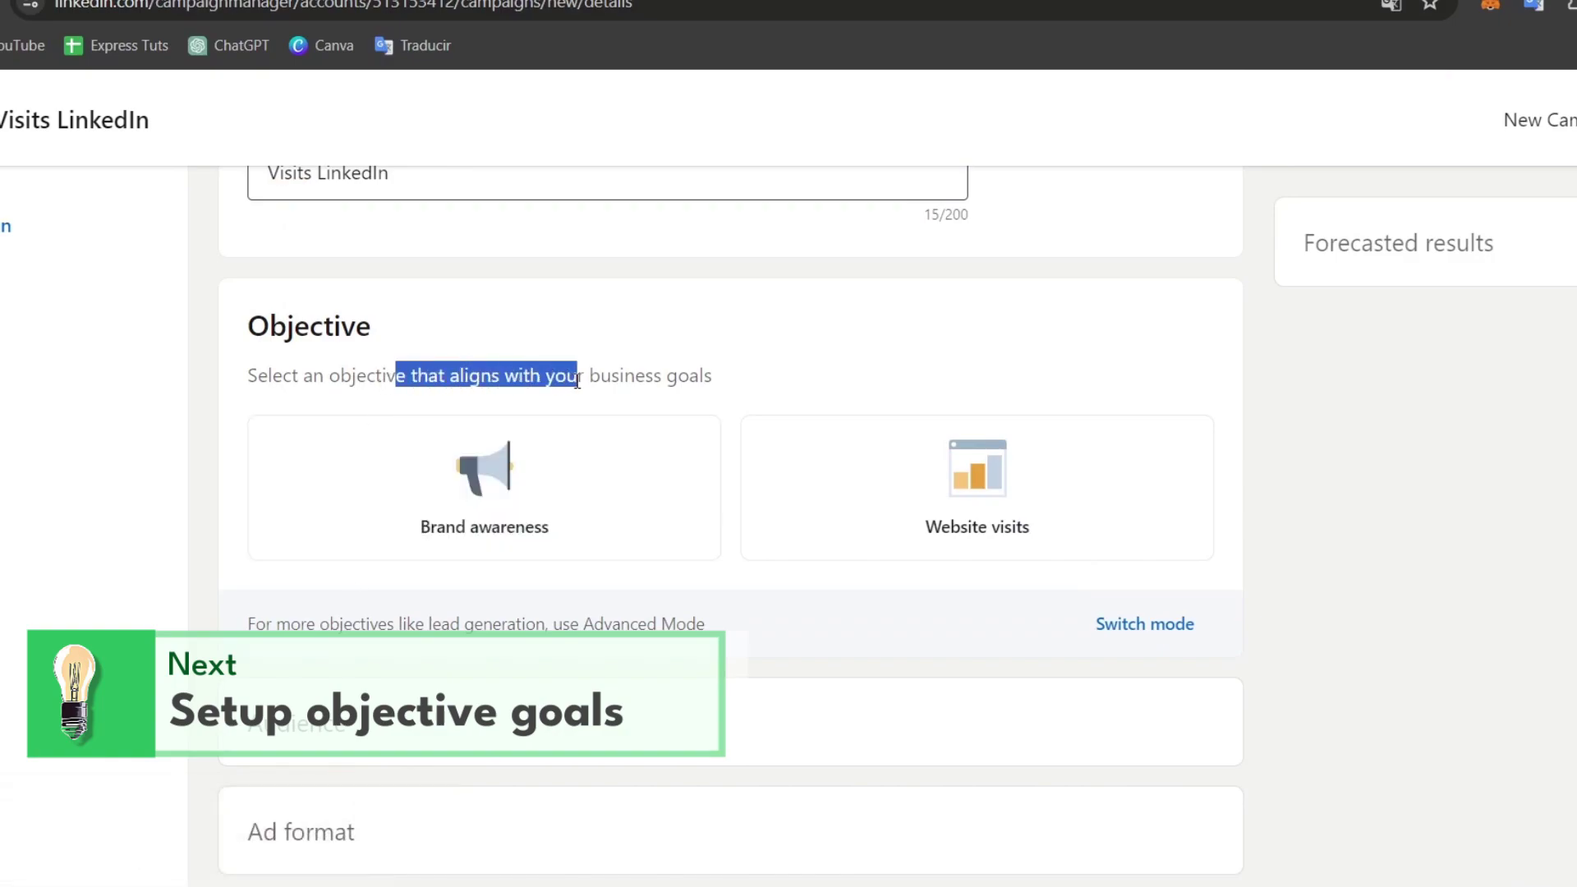
left_click(744, 369)
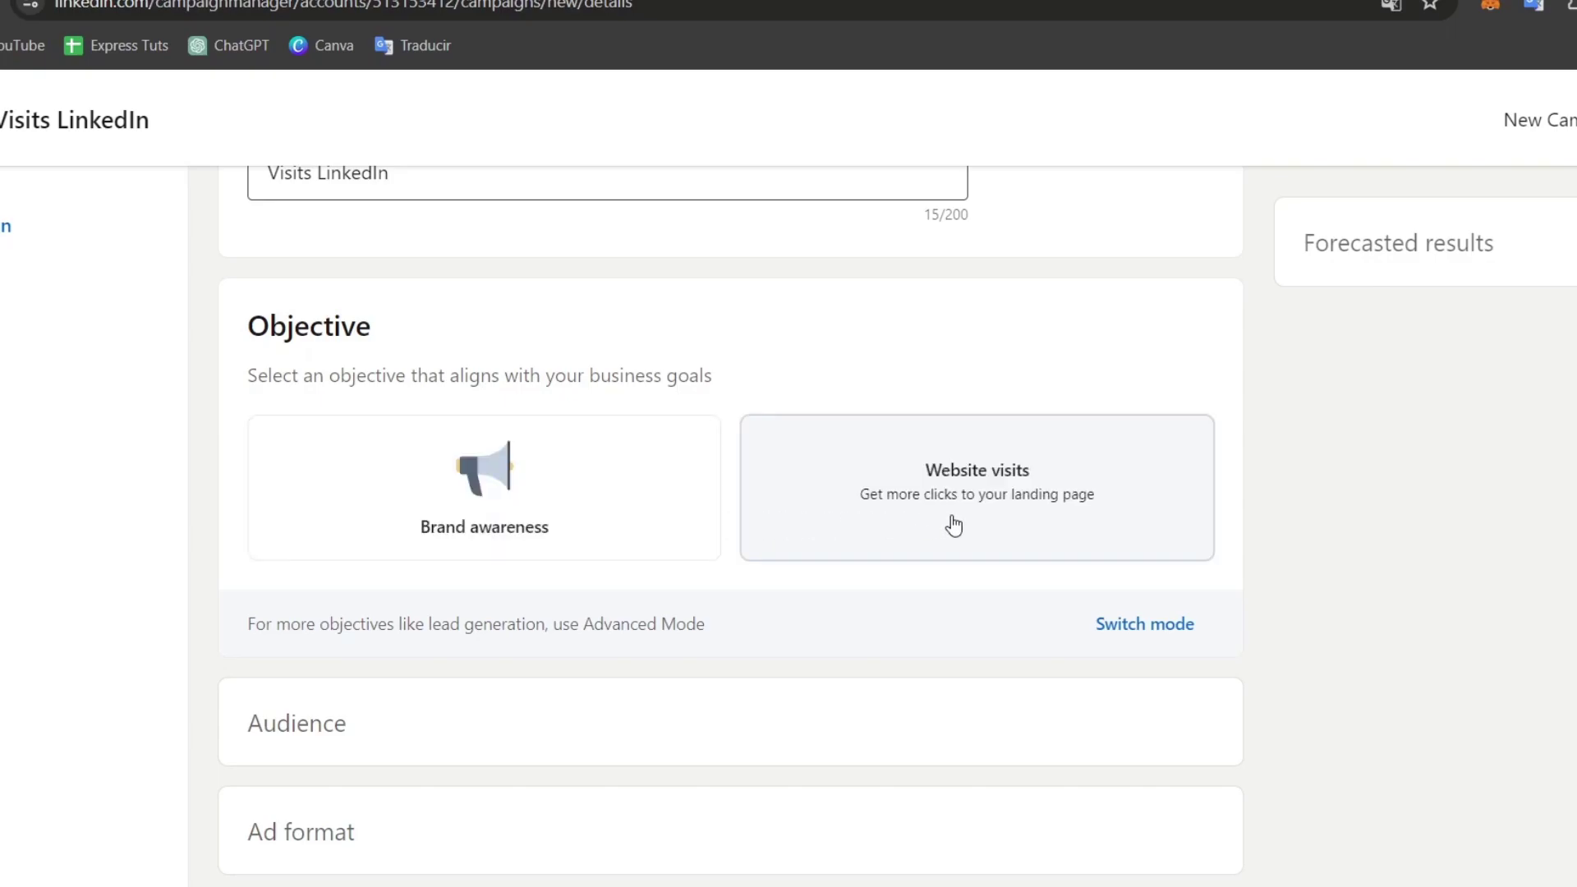
left_click(597, 516)
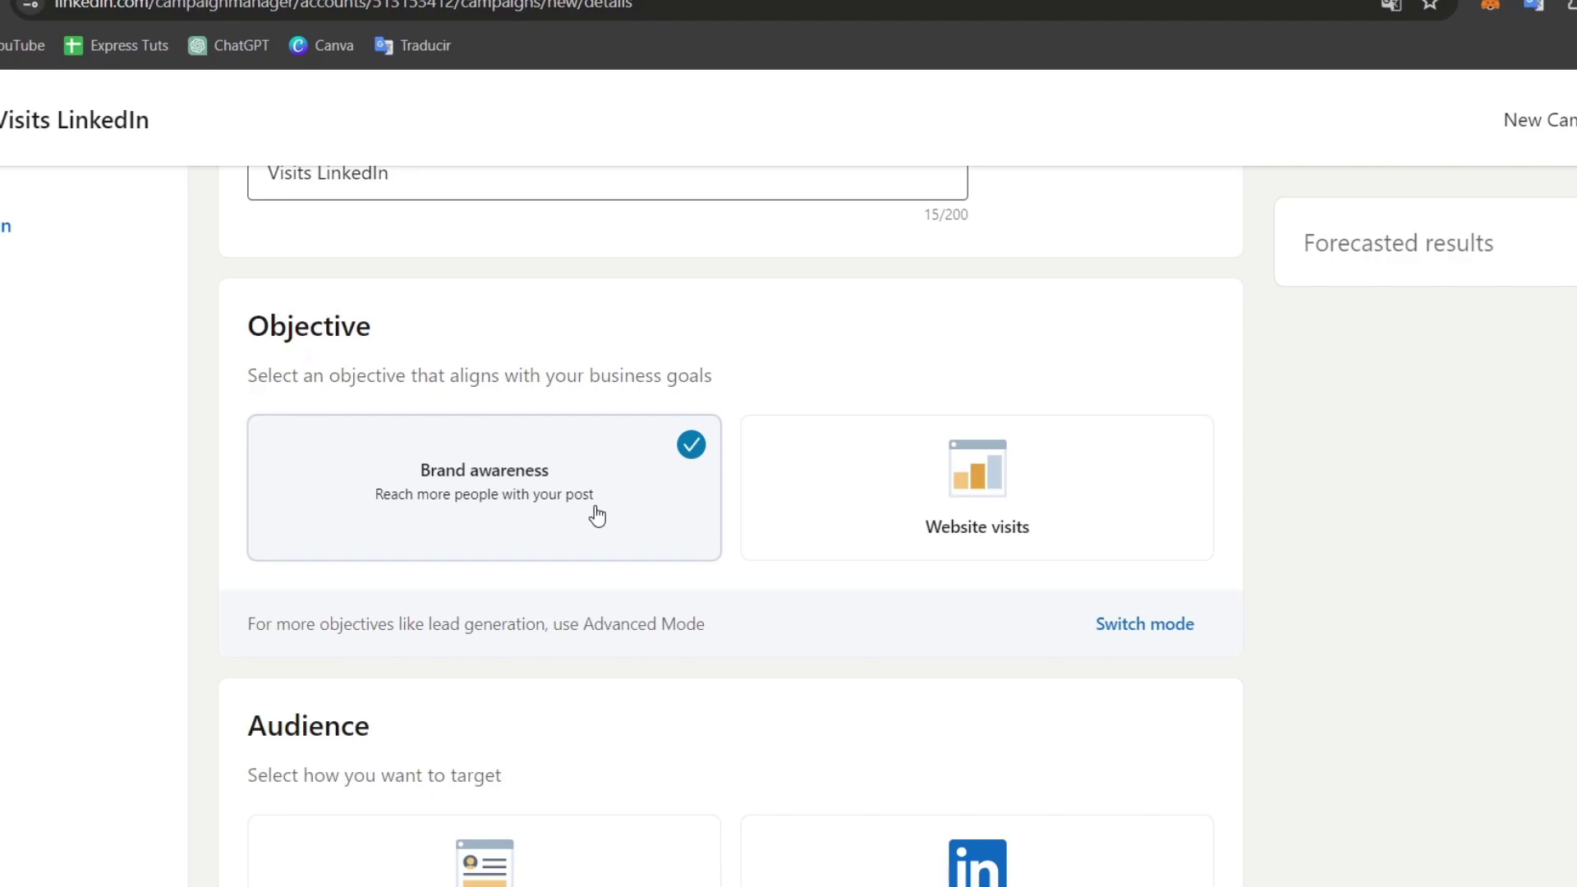
scroll(597, 516, "up", 3)
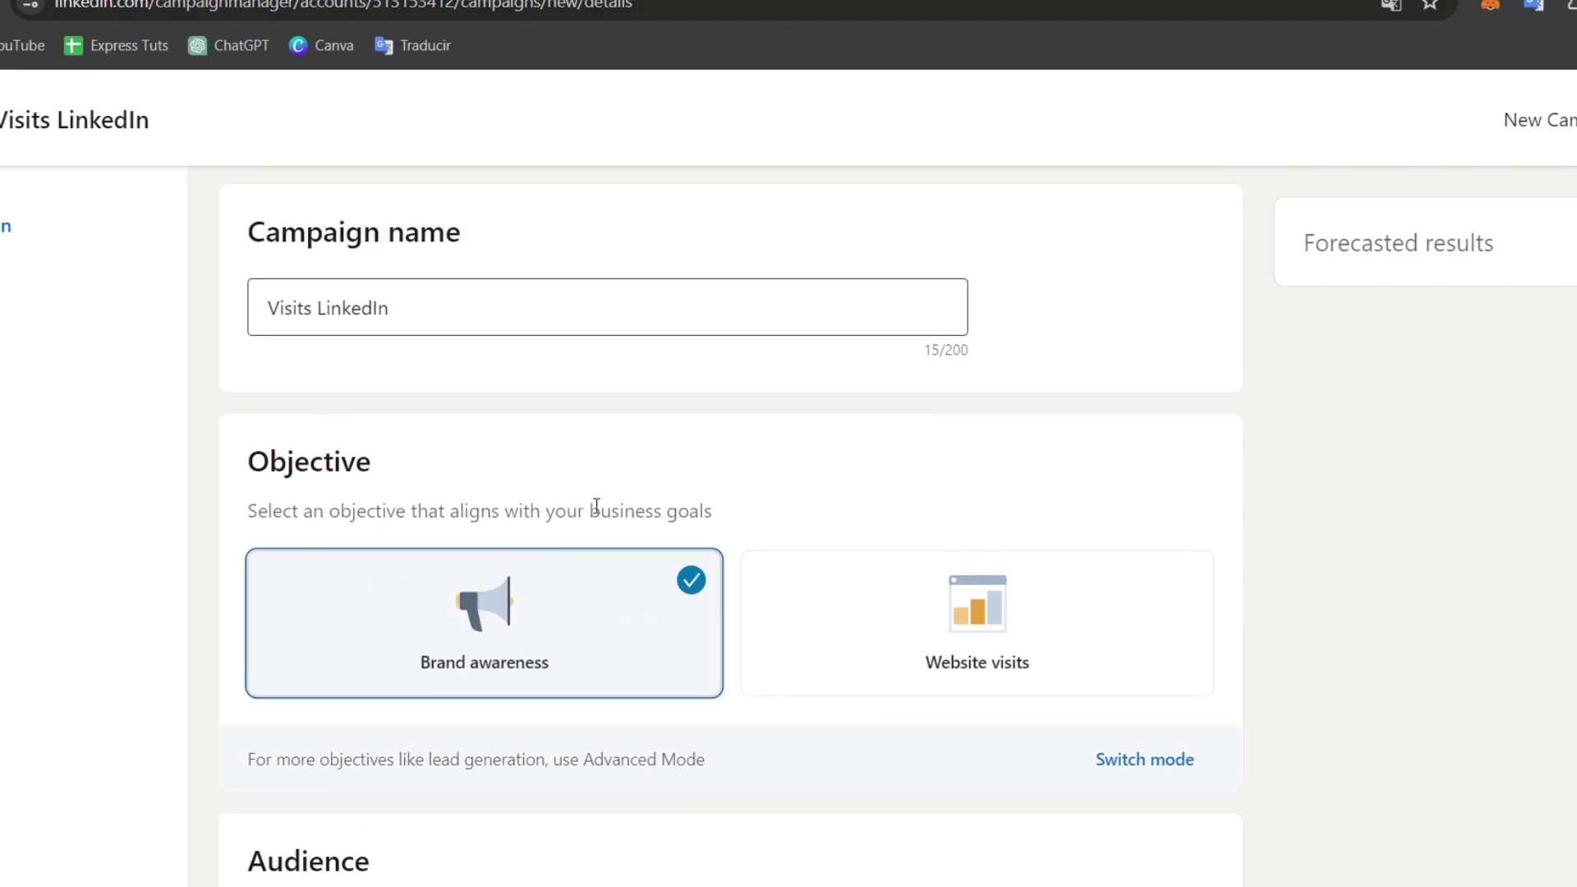
Step: Switch to Advanced Mode and set the group objective to Brand awareness
left_click(407, 253)
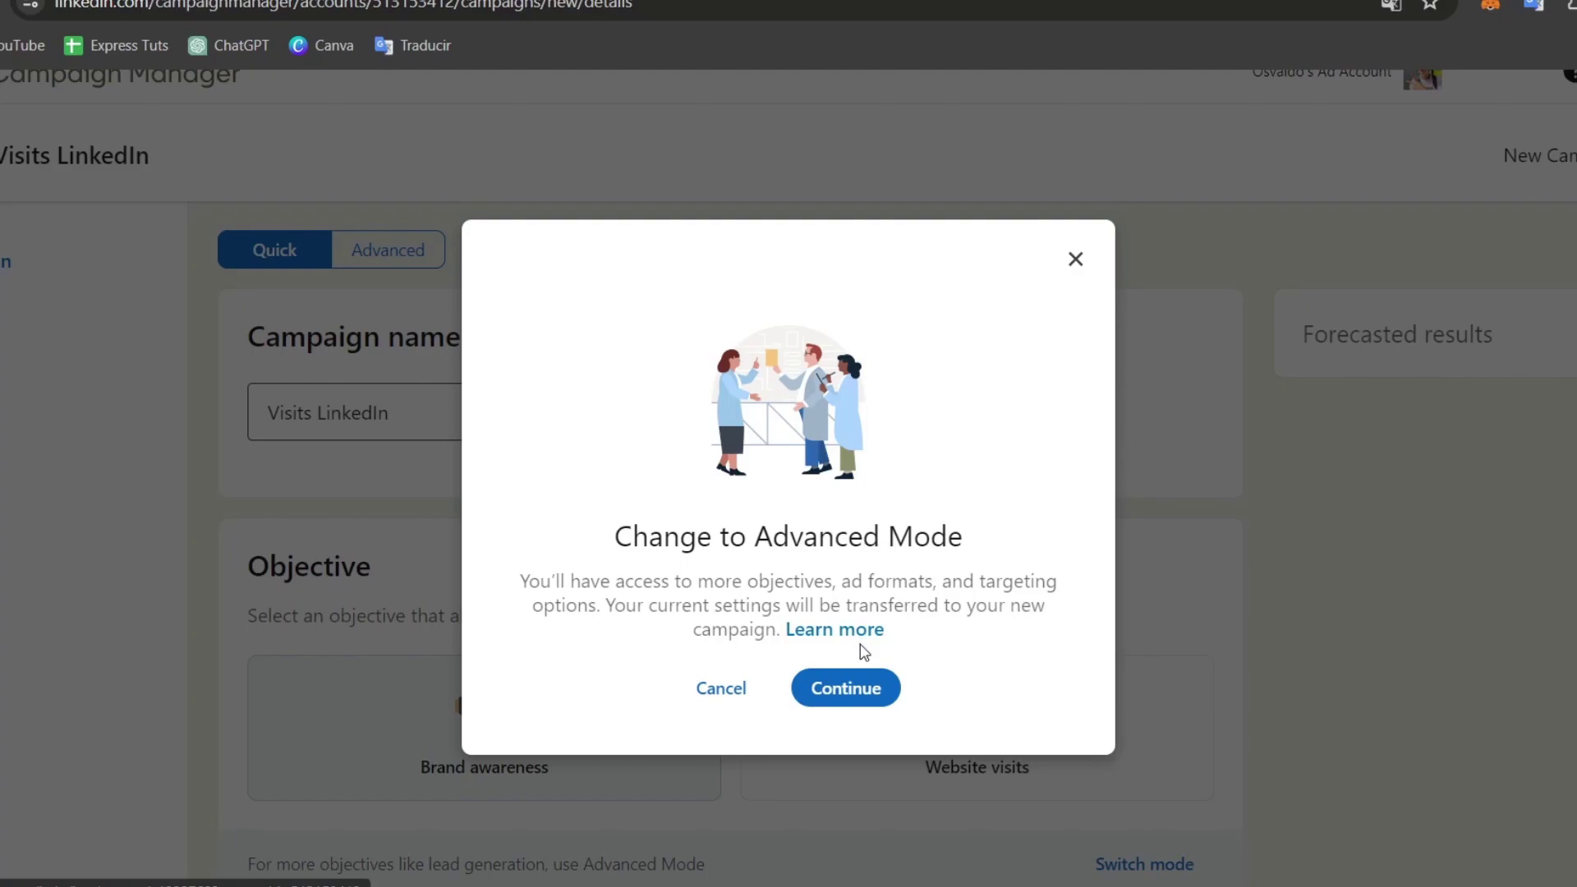
left_click(869, 692)
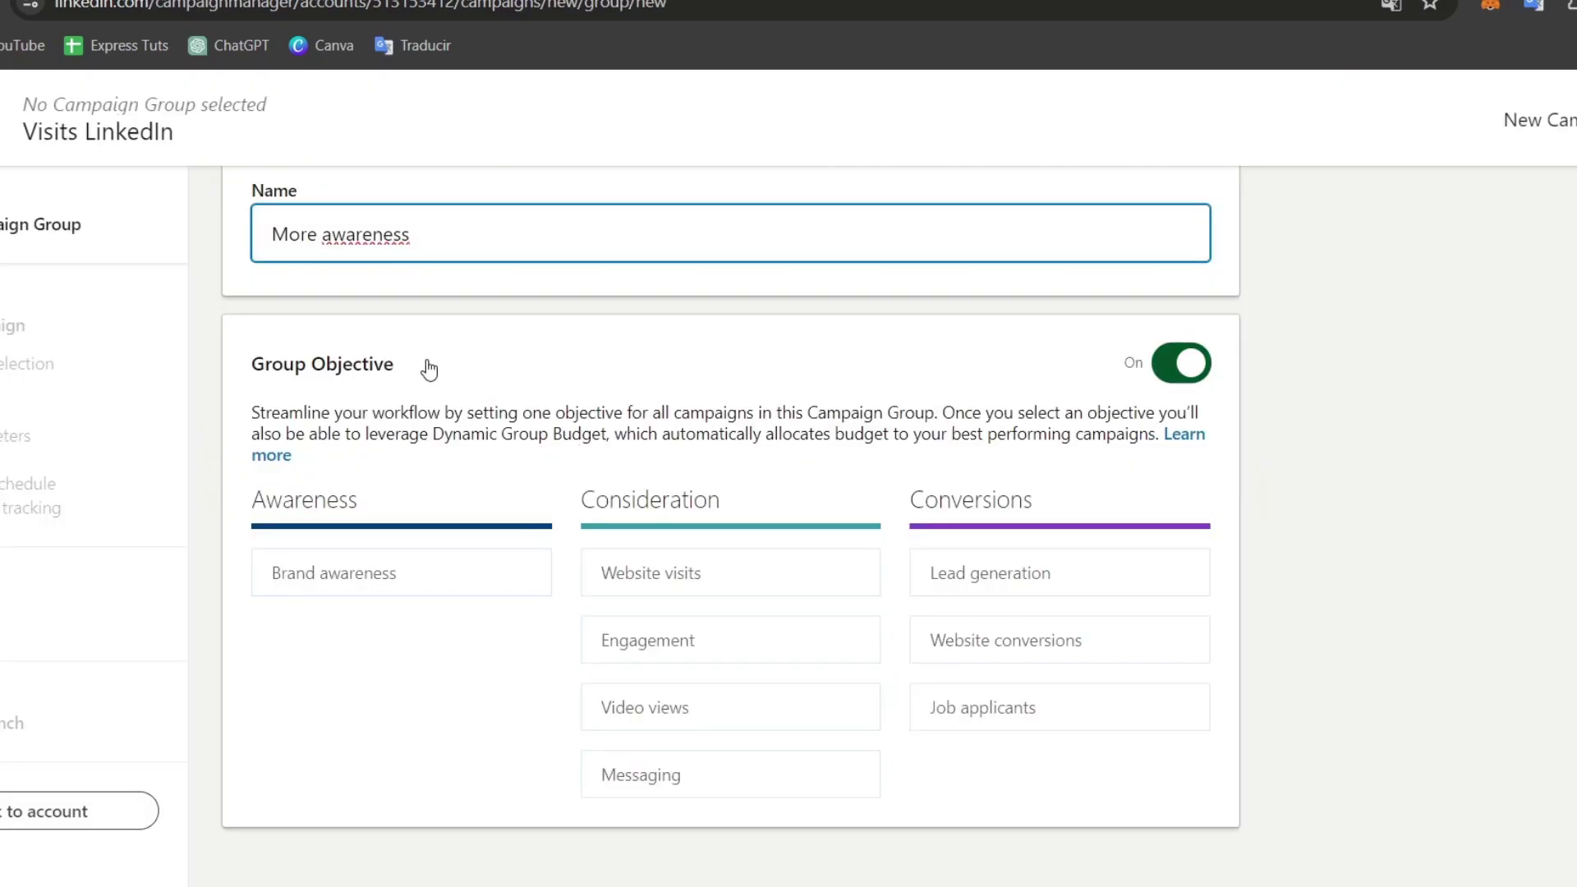
left_click(417, 579)
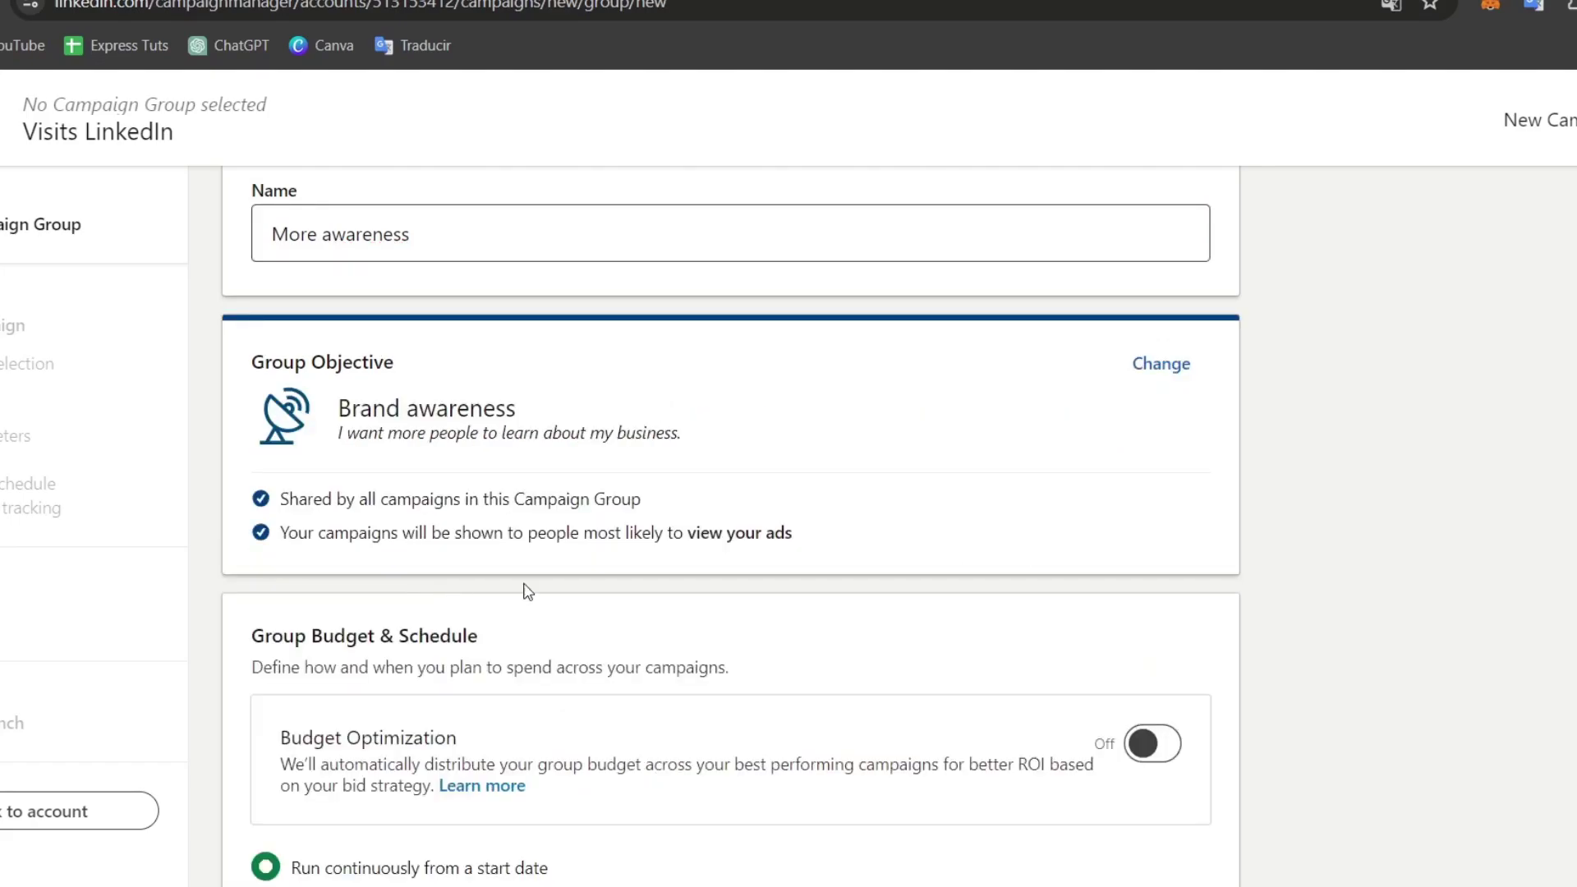
scroll(689, 586, "down", 3)
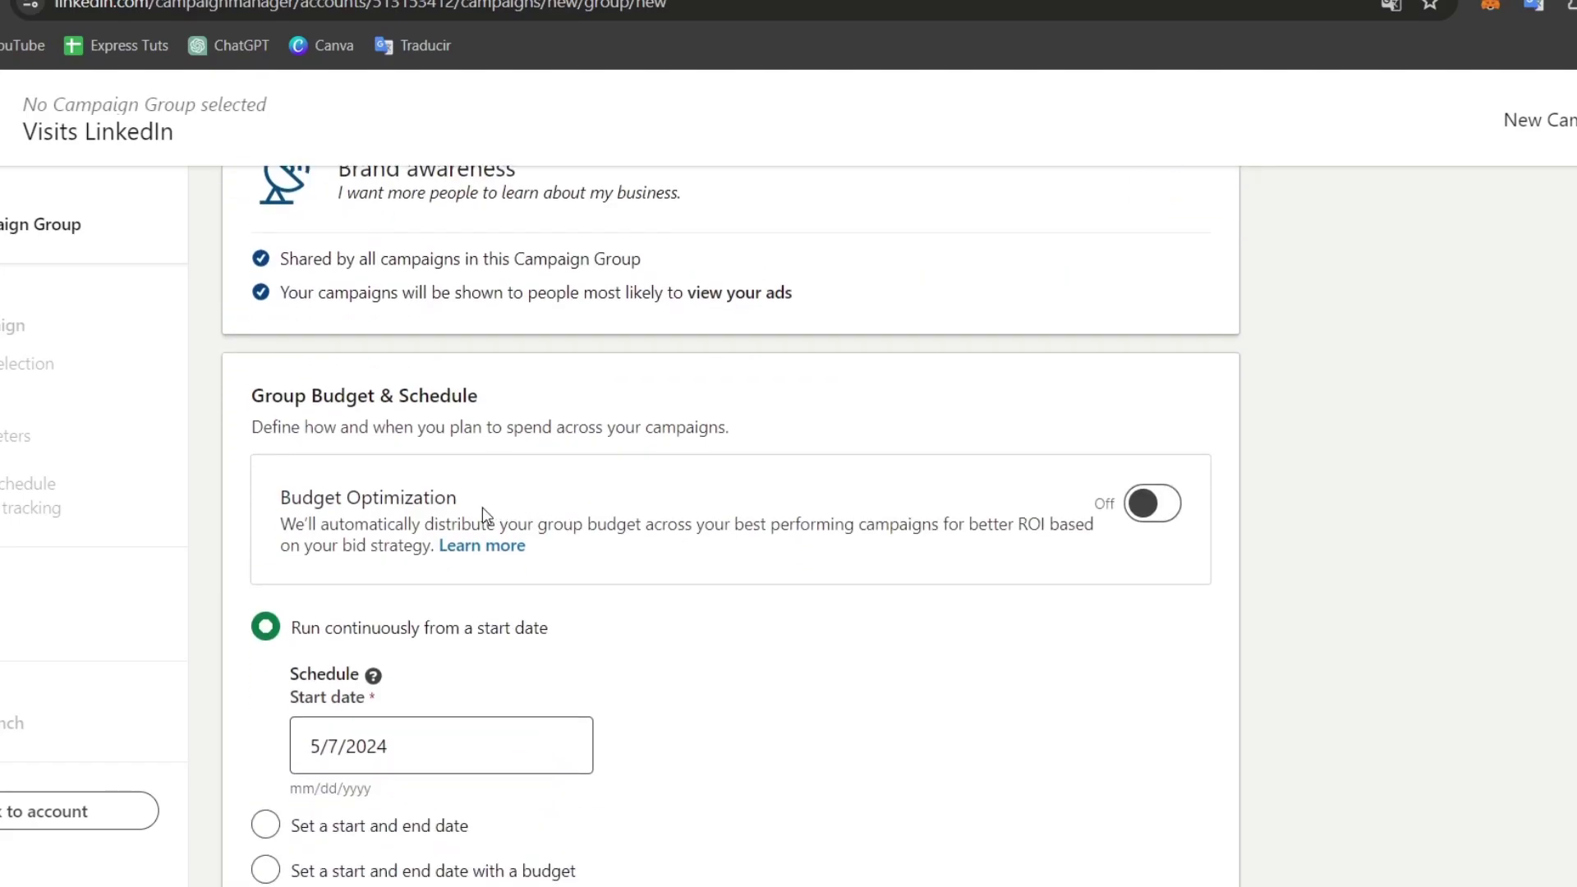
left_click_drag(389, 492, 457, 503)
scroll(648, 542, "down", 3)
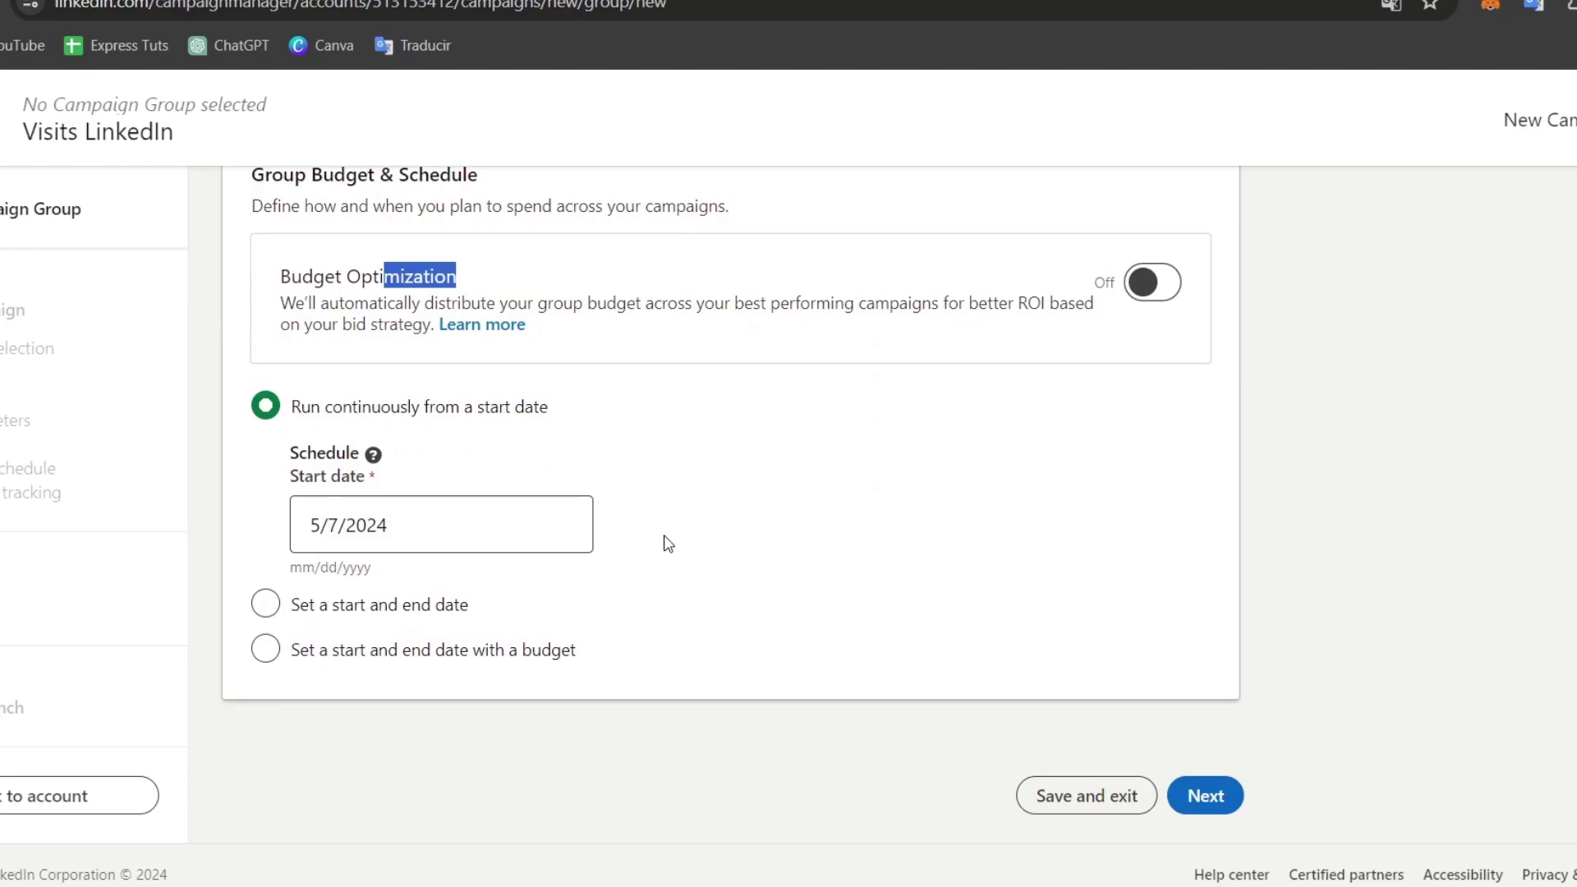
Step: Leave budget optimization off and run the group continuously from May 8, 2024
left_click(1160, 285)
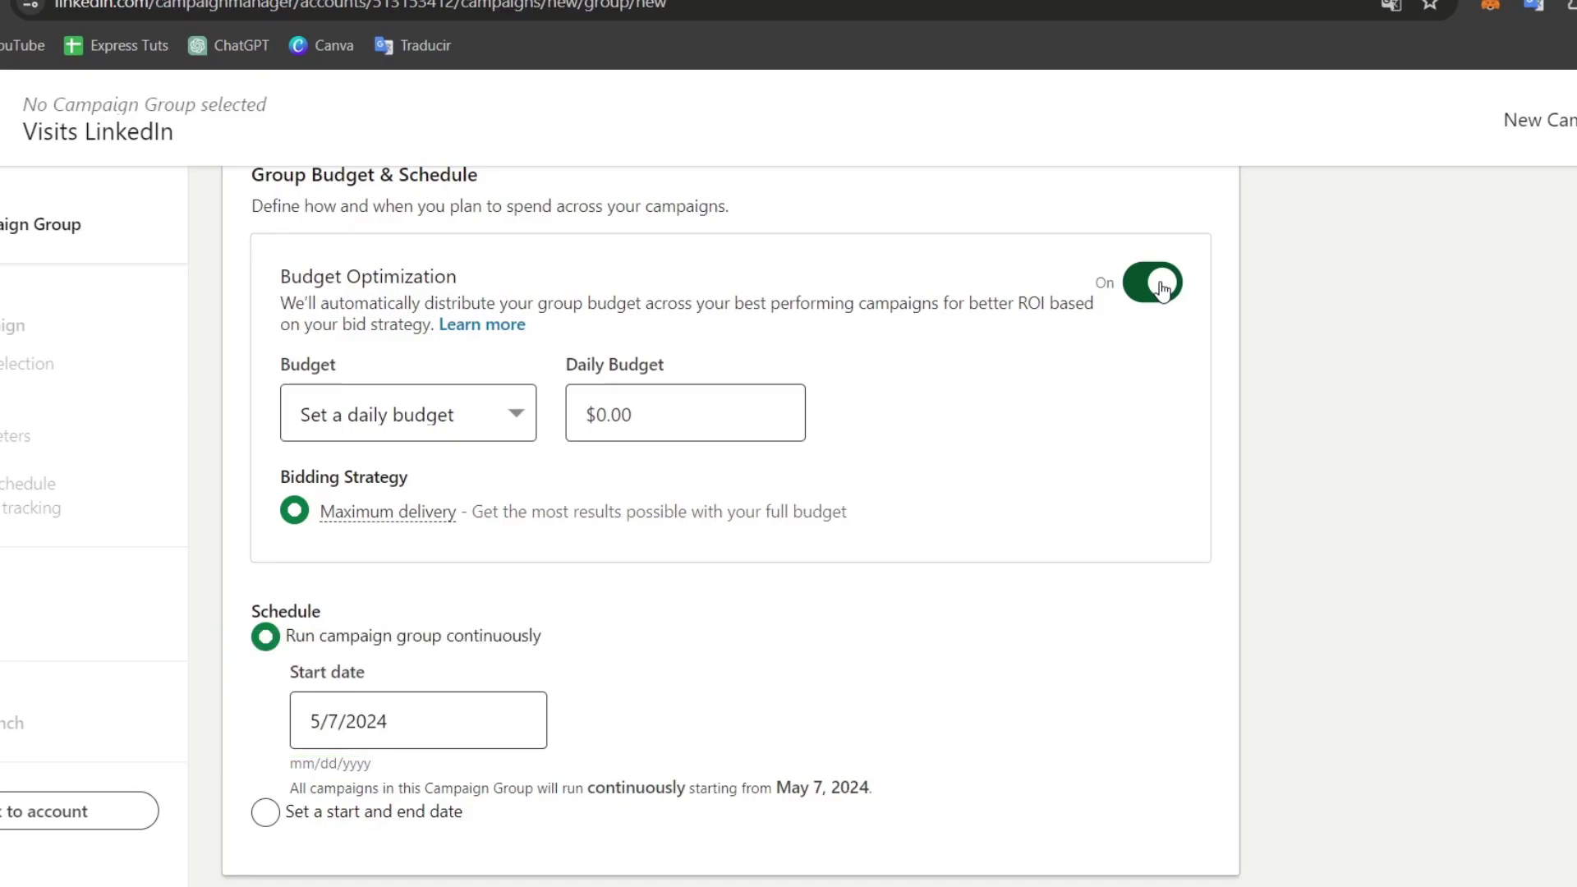
left_click(1157, 283)
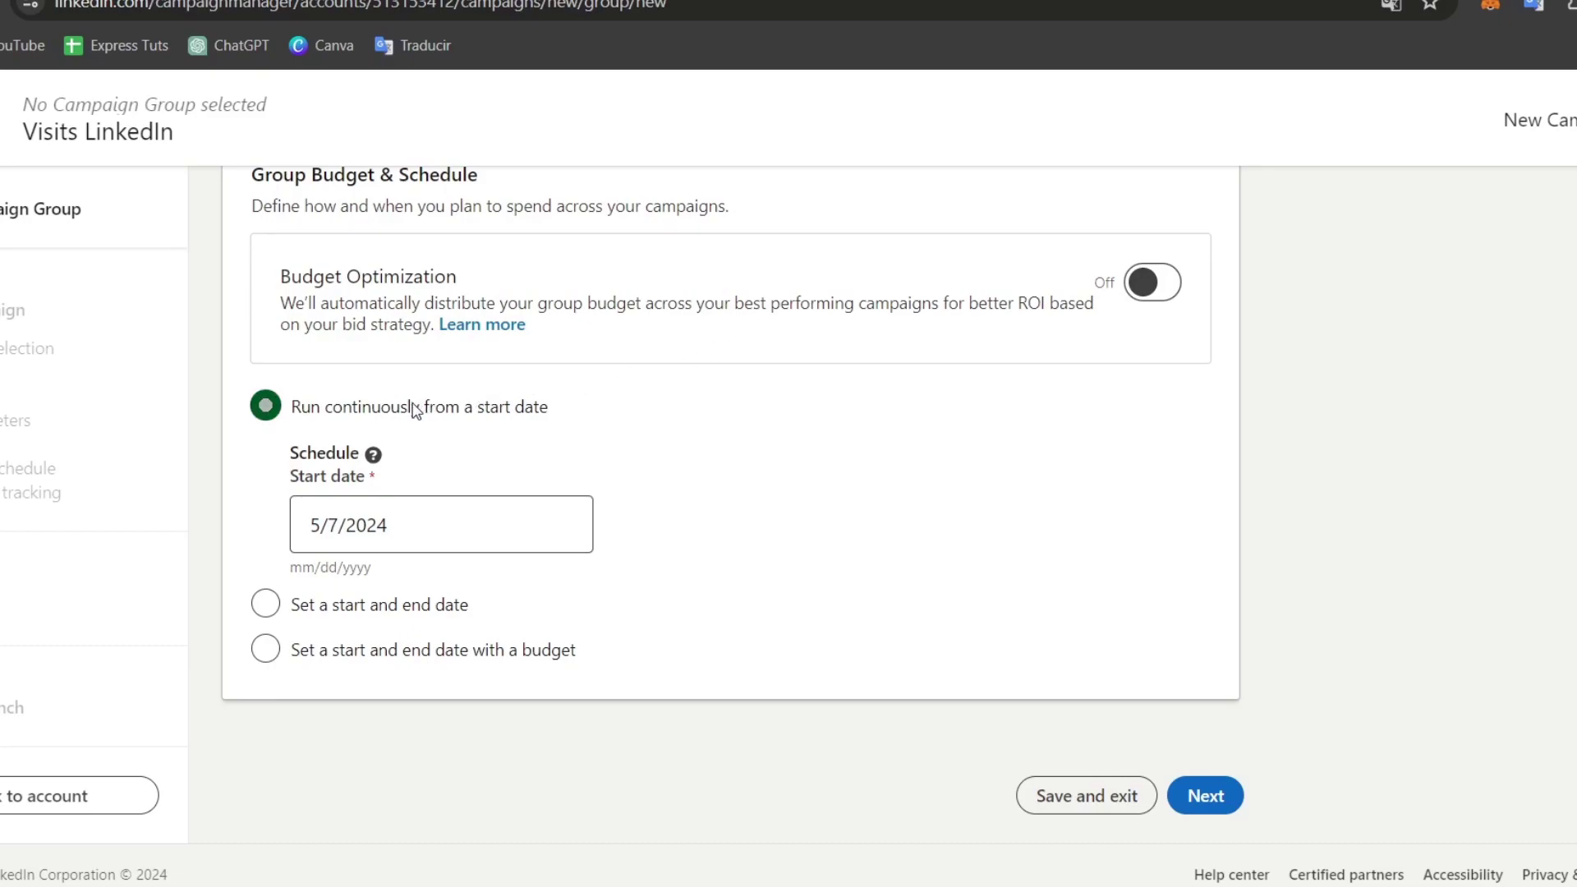
left_click_drag(413, 407, 553, 422)
left_click(455, 538)
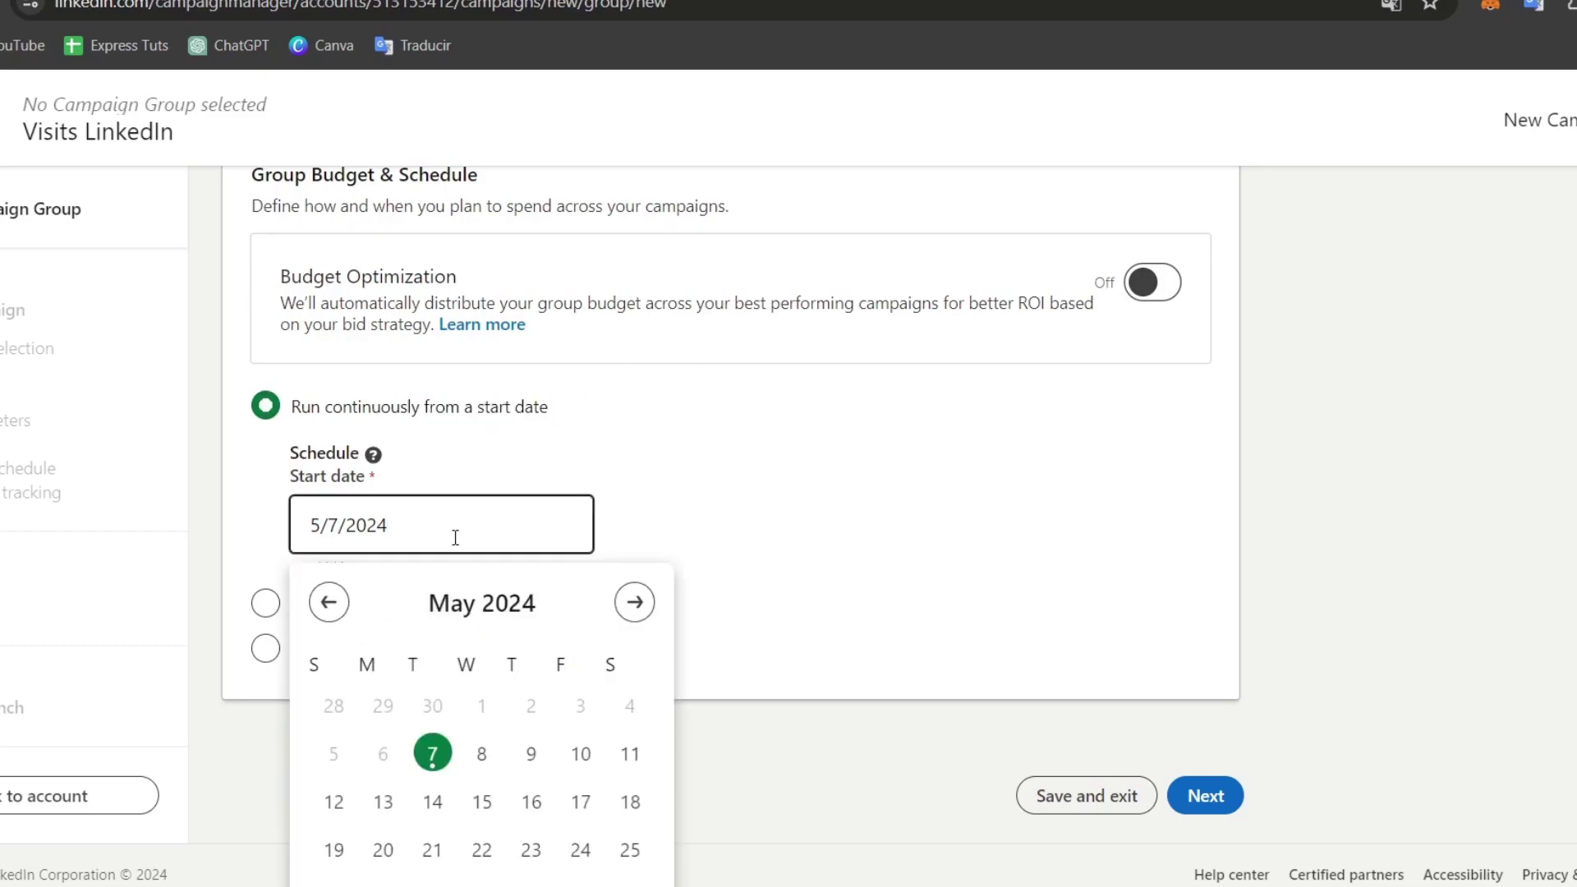
left_click(483, 751)
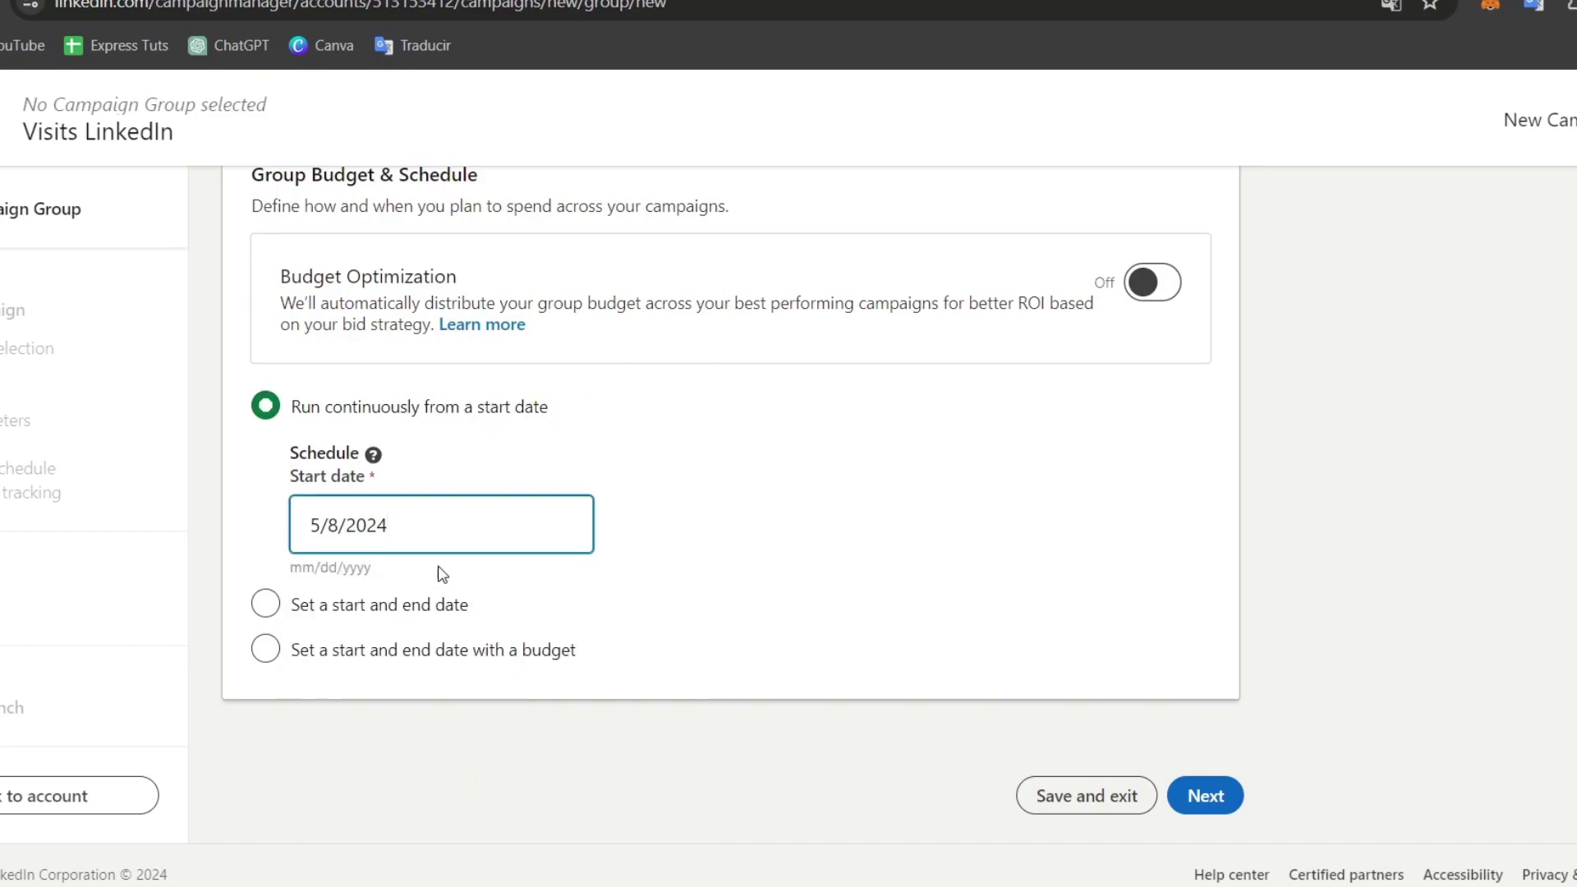
left_click(1208, 797)
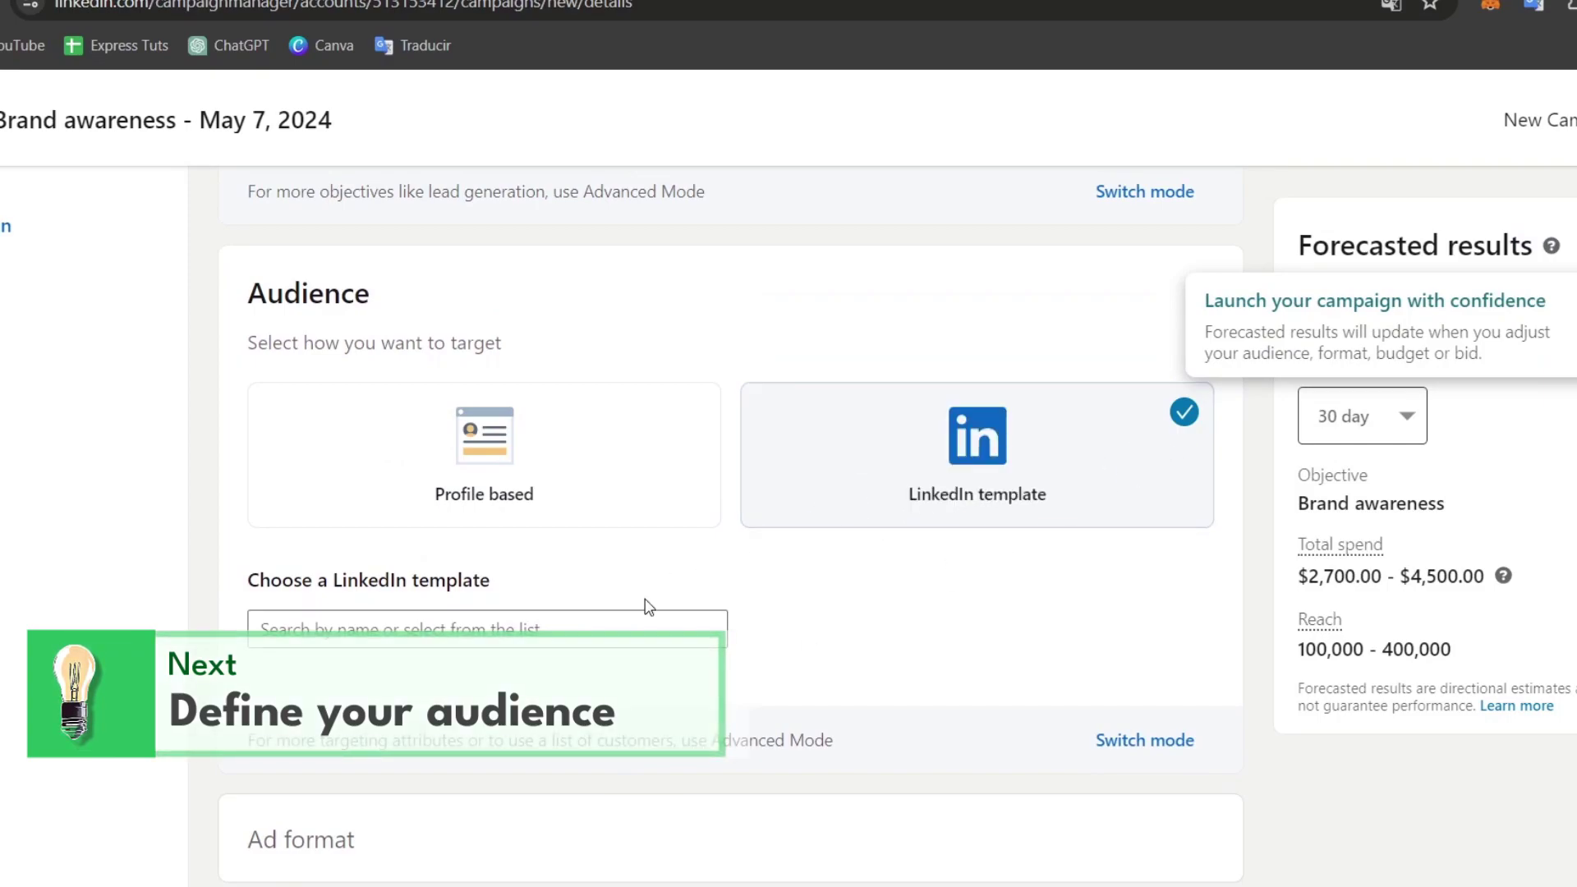
Step: Open the LinkedIn audience template list and scroll through the available templates
left_click(648, 626)
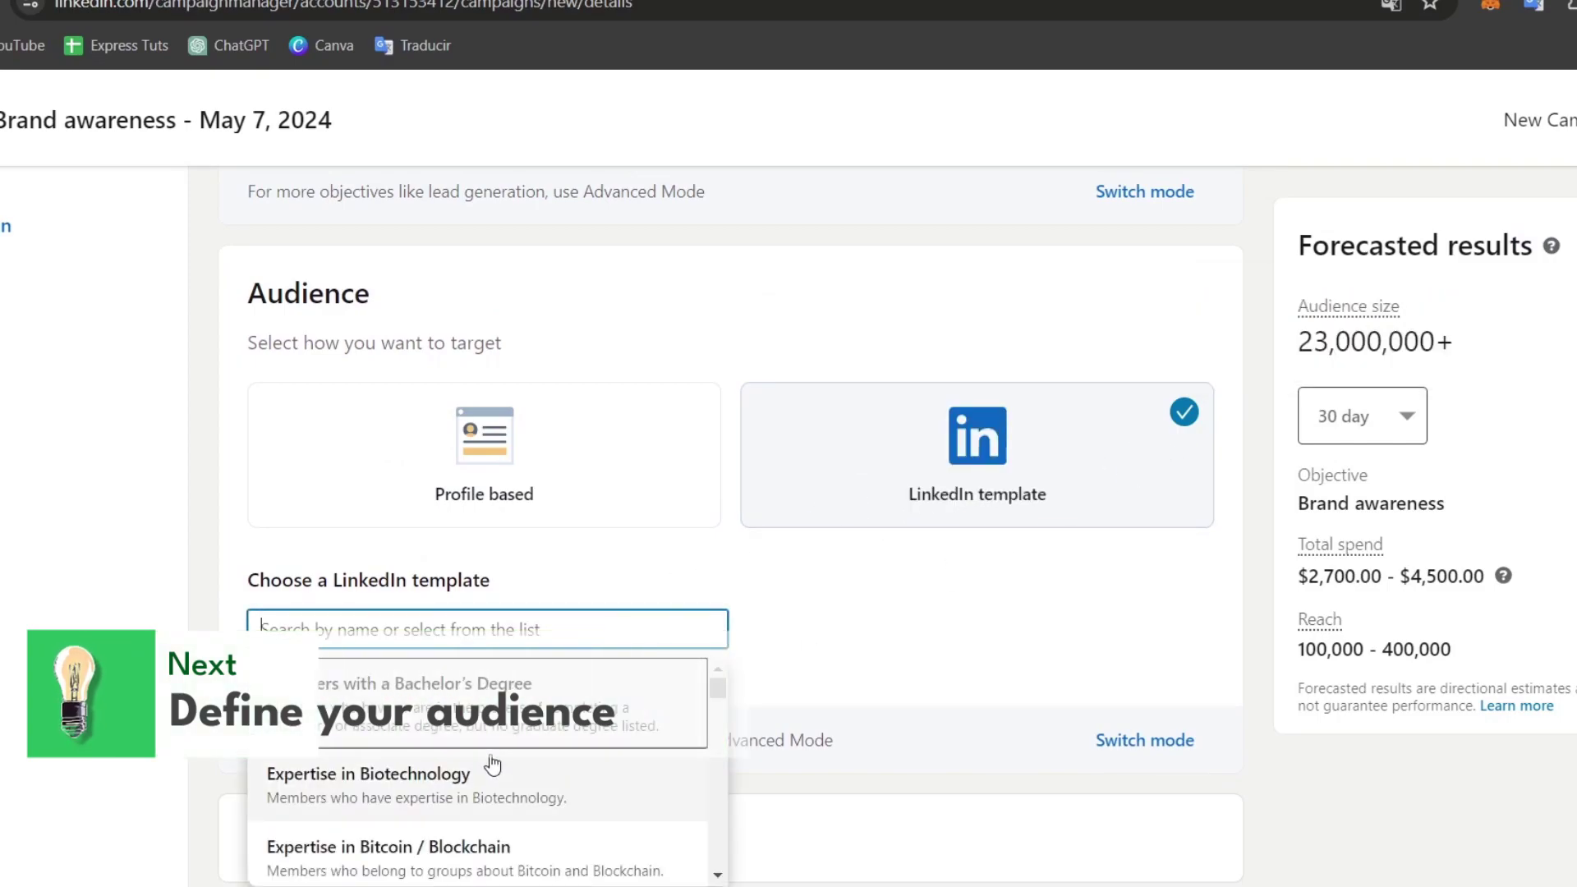
scroll(492, 816, "down", 2)
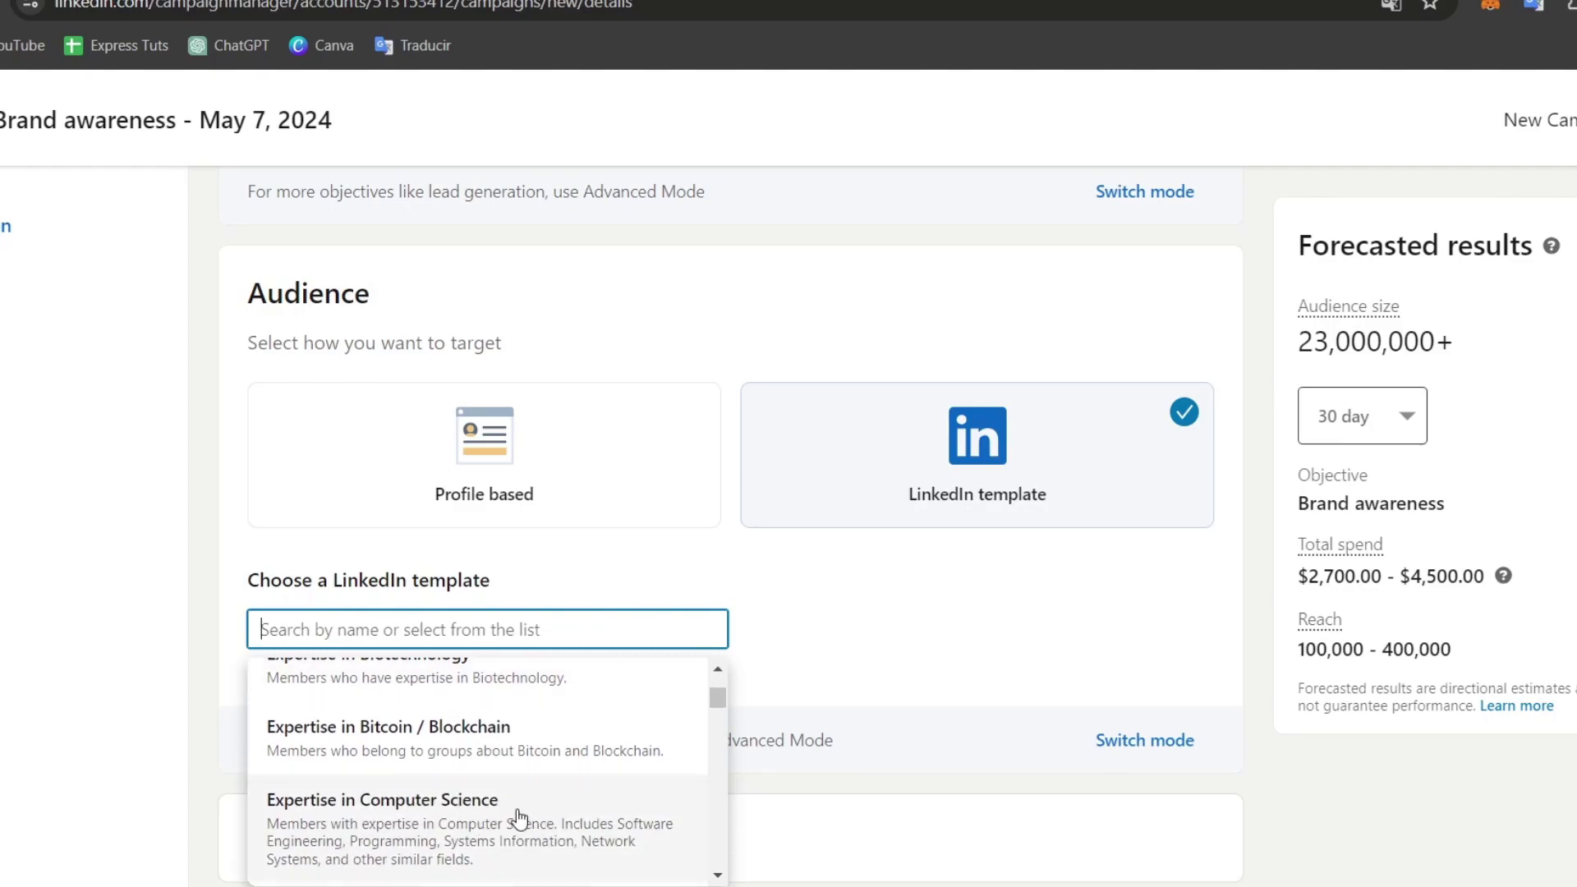
scroll(519, 817, "down", 2)
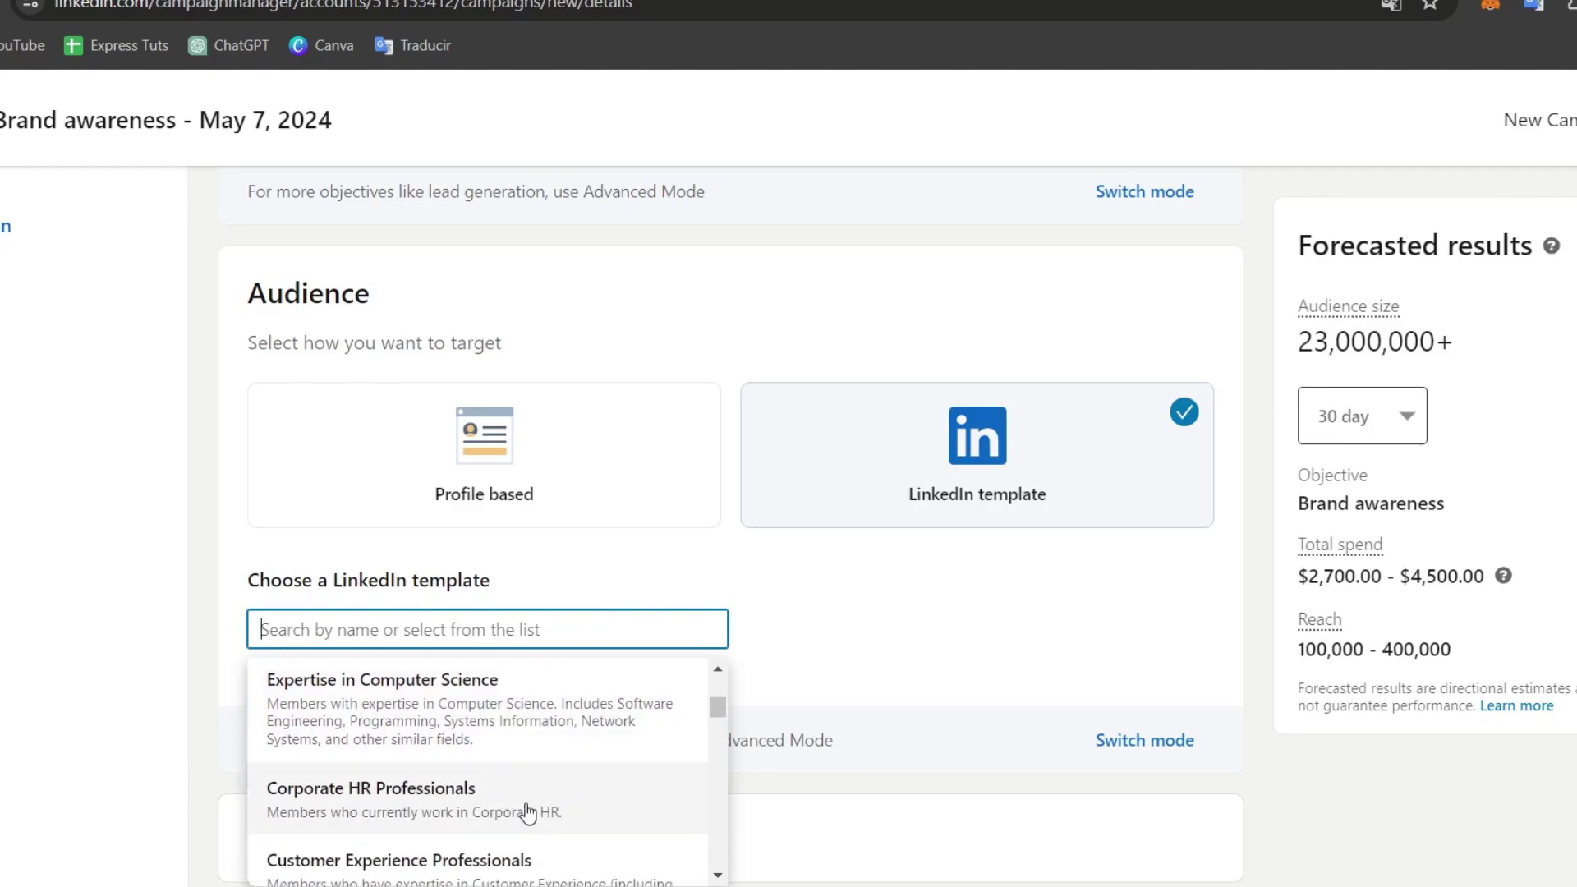
scroll(529, 813, "down", 5)
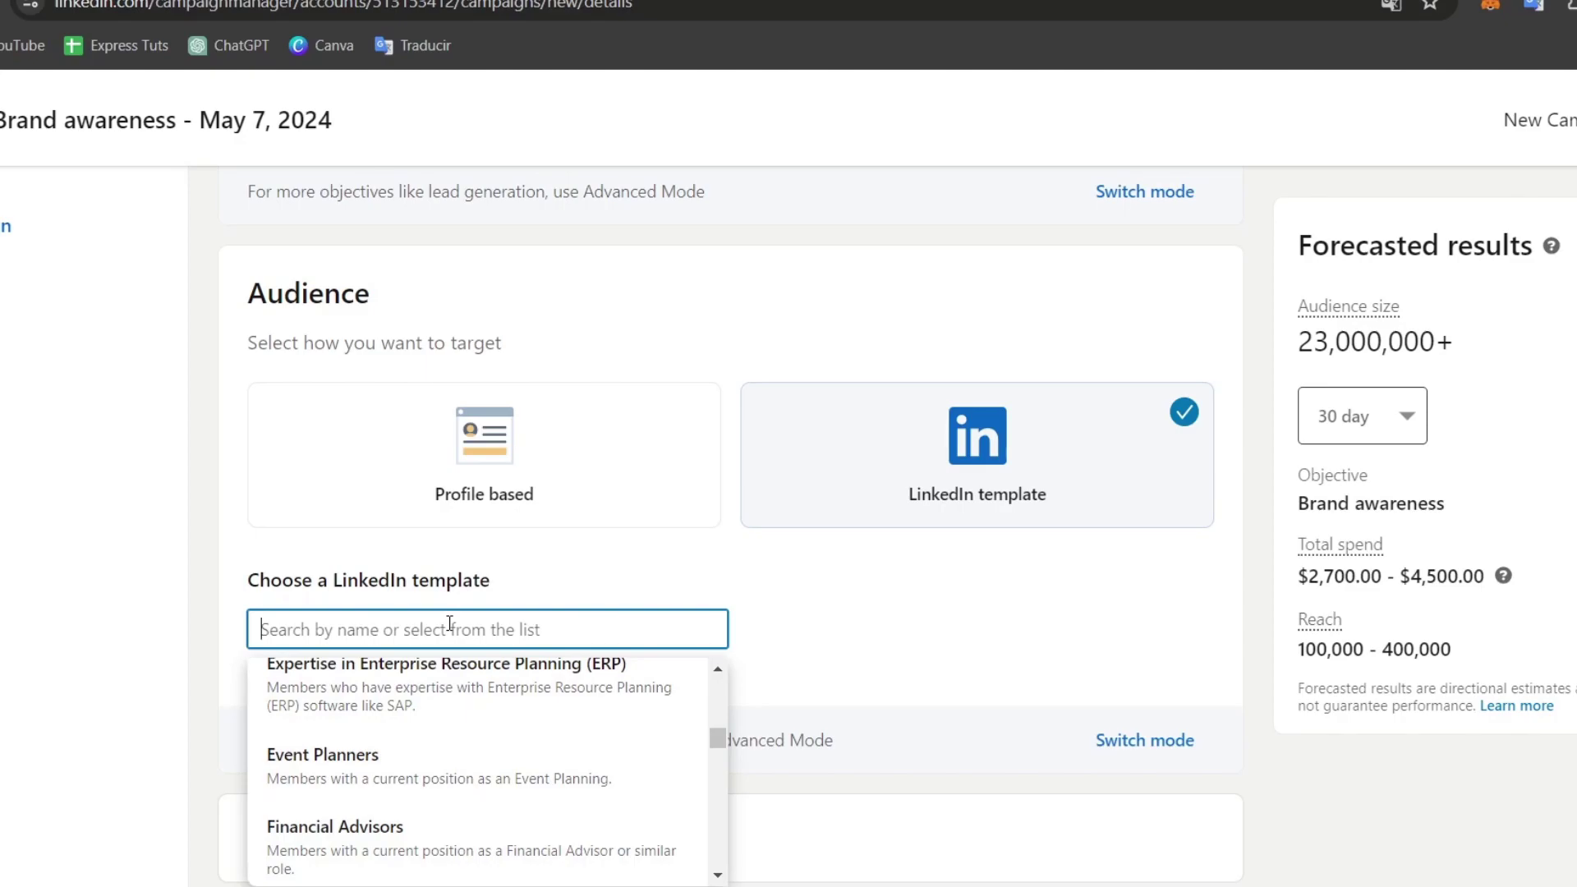
Step: Switch to profile-based targeting and add Canada, United States and Ireland as locations
left_click(528, 504)
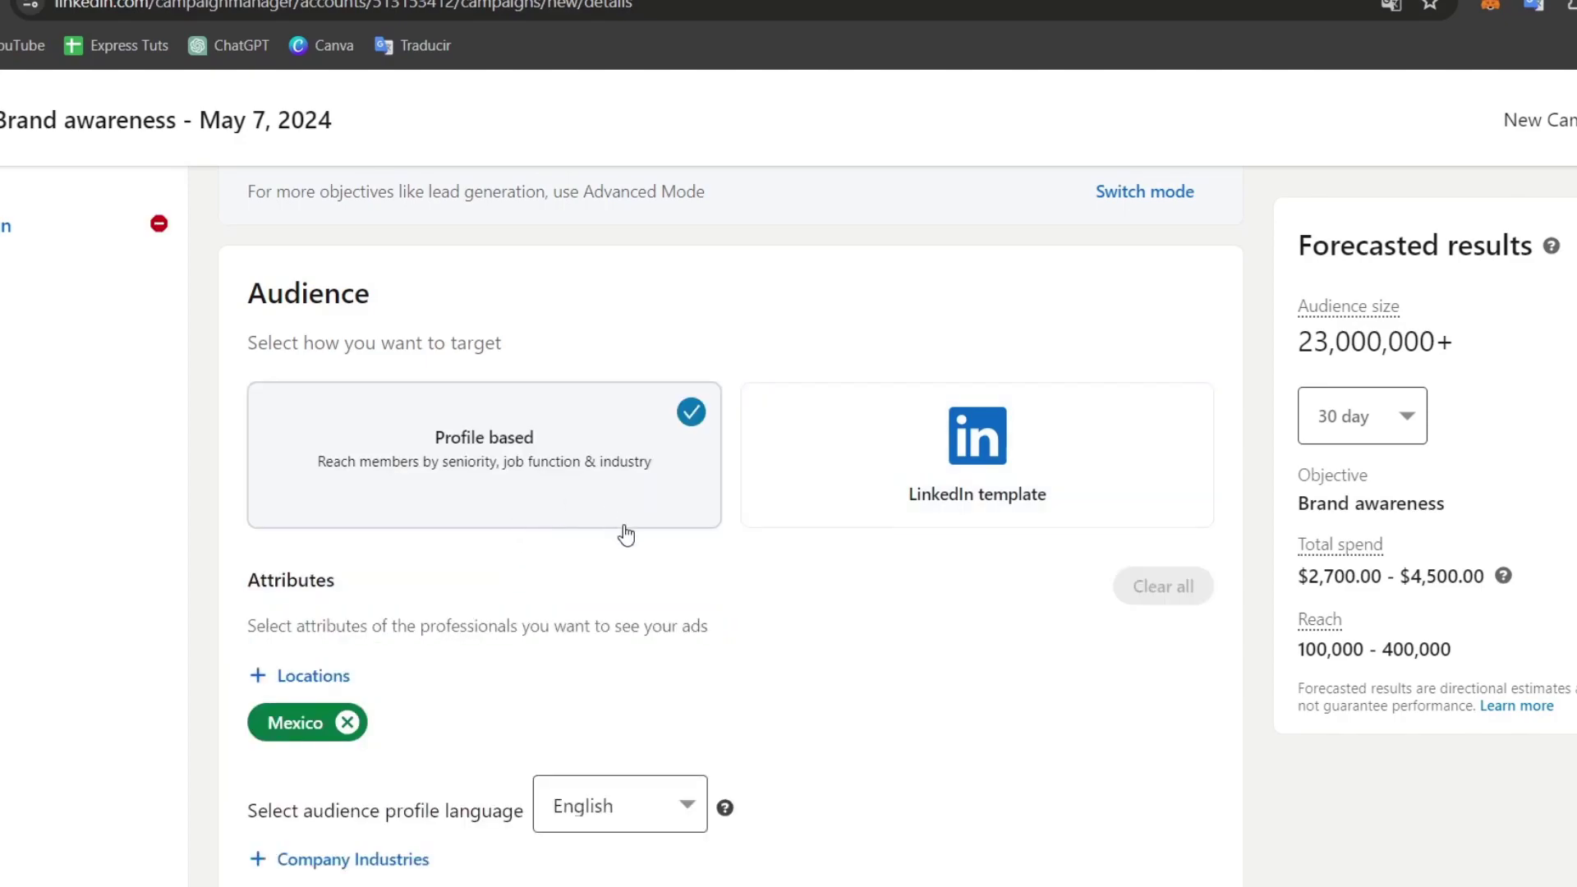
scroll(669, 602, "down", 2)
left_click(329, 555)
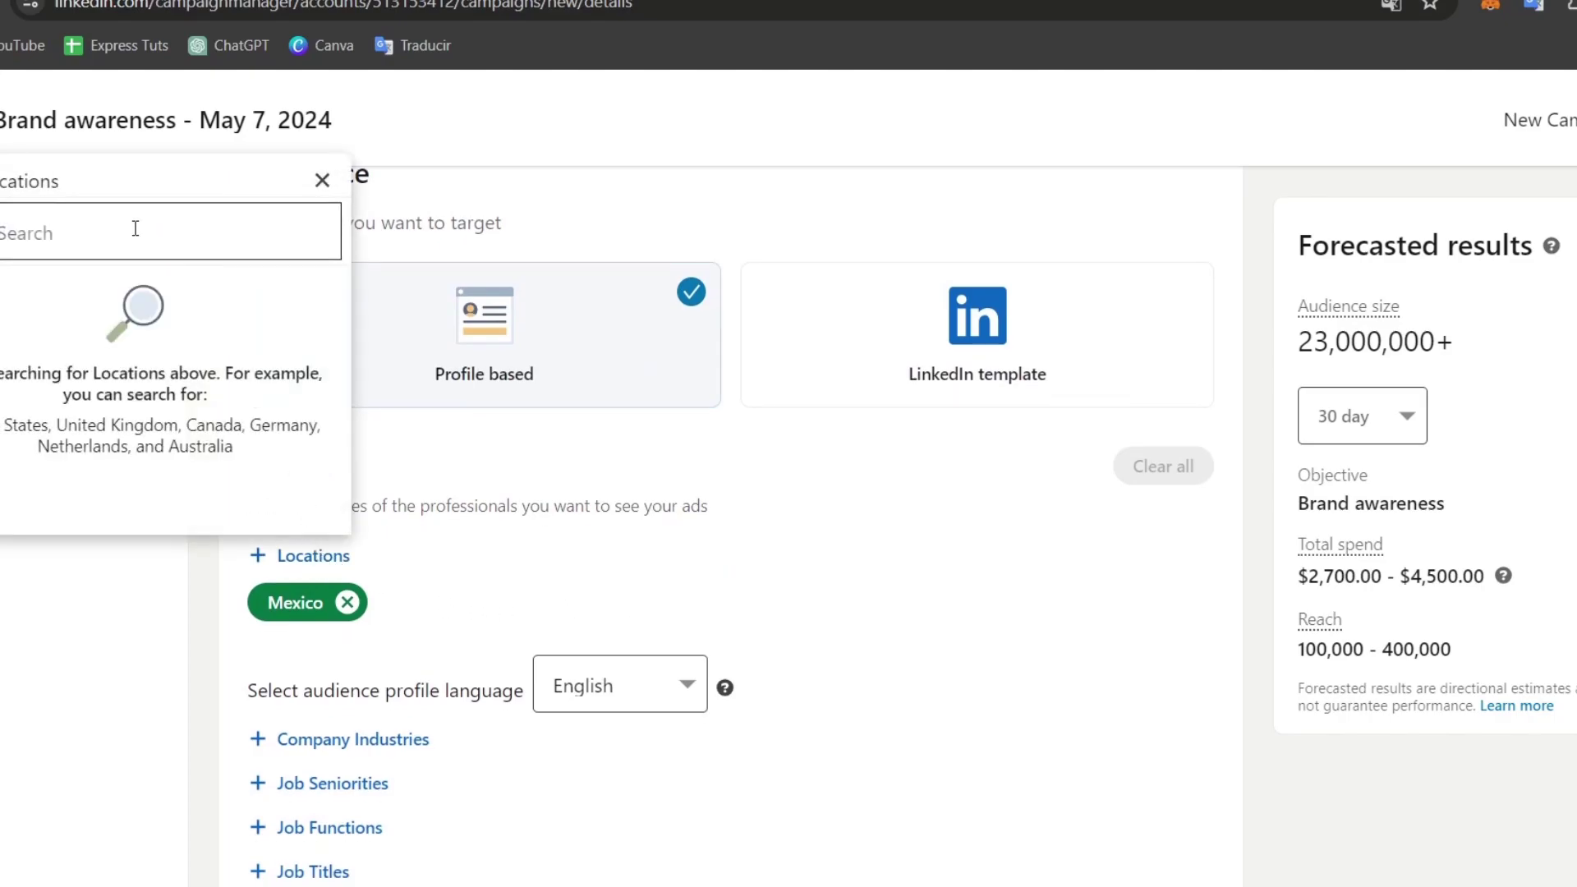
type("canada")
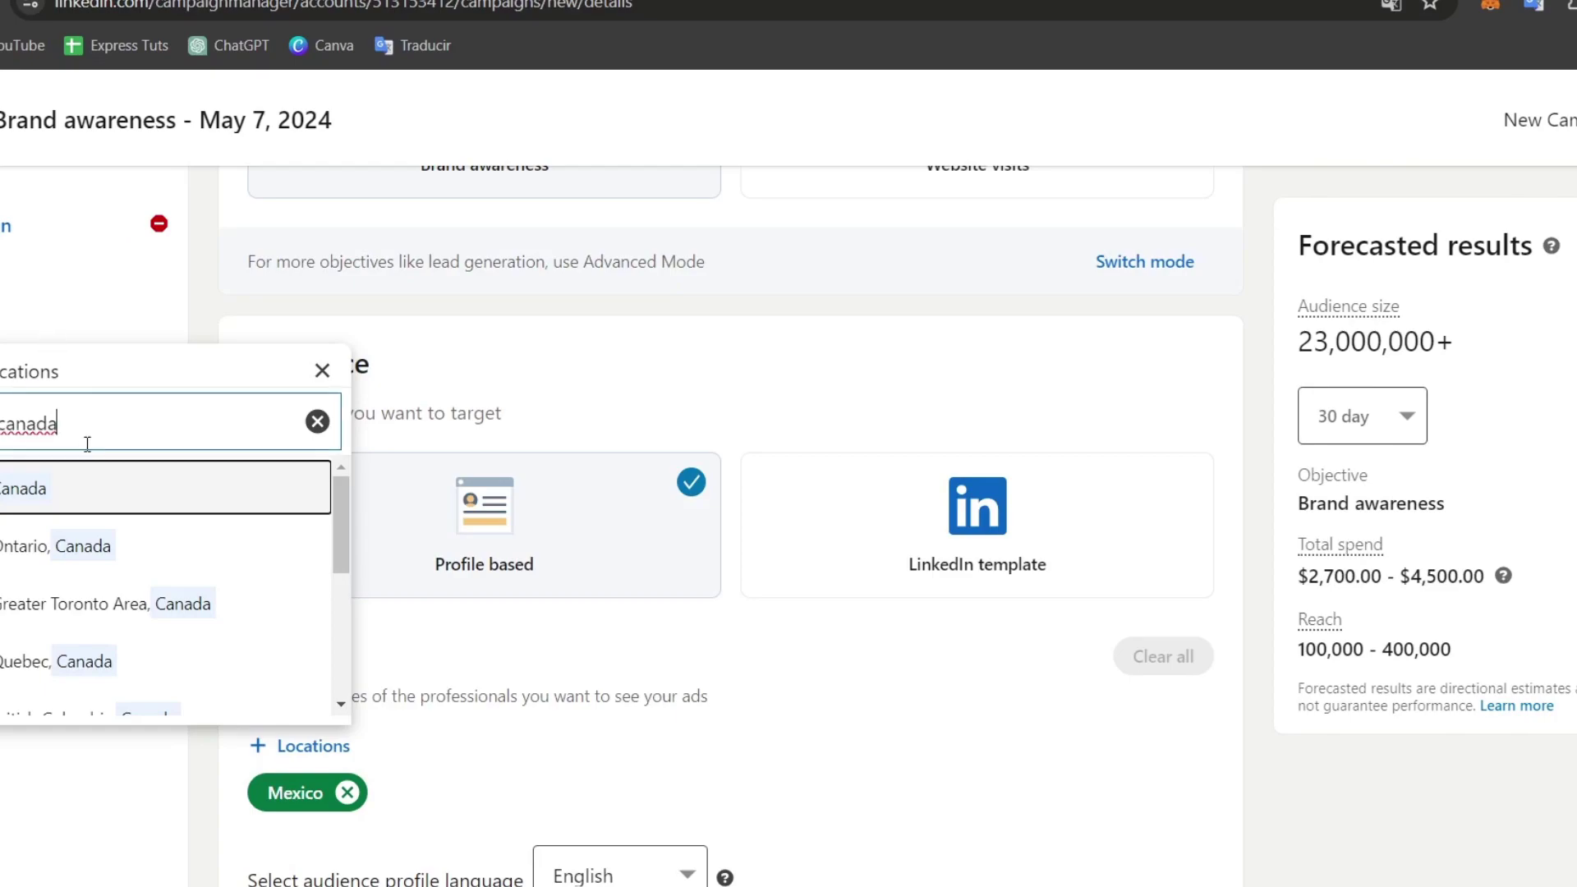
left_click(9, 468)
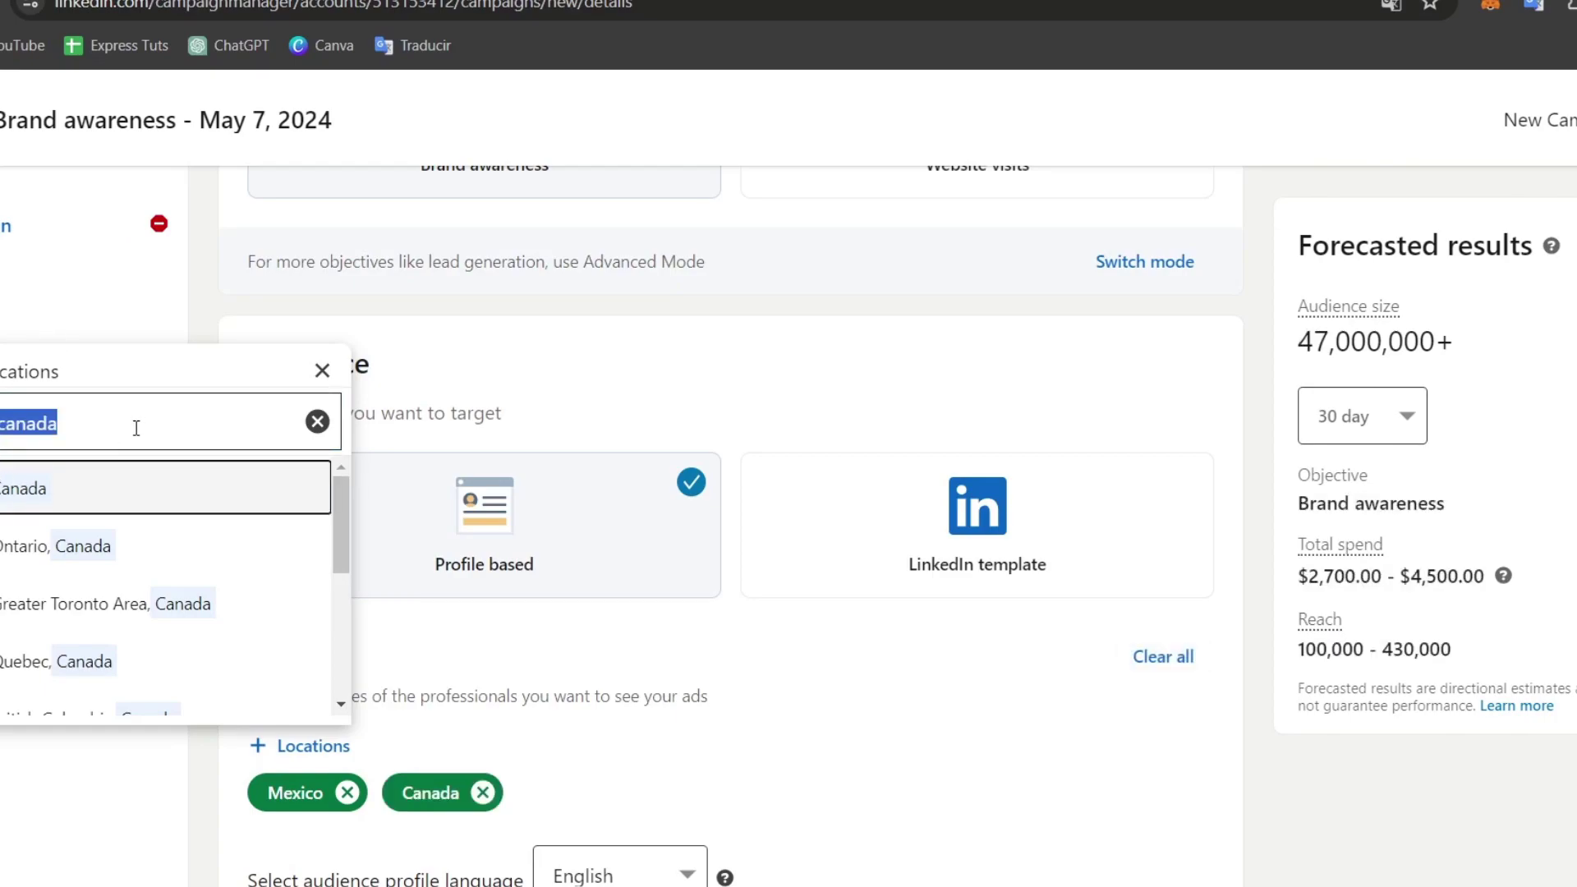
type("United")
key("ctrl+a")
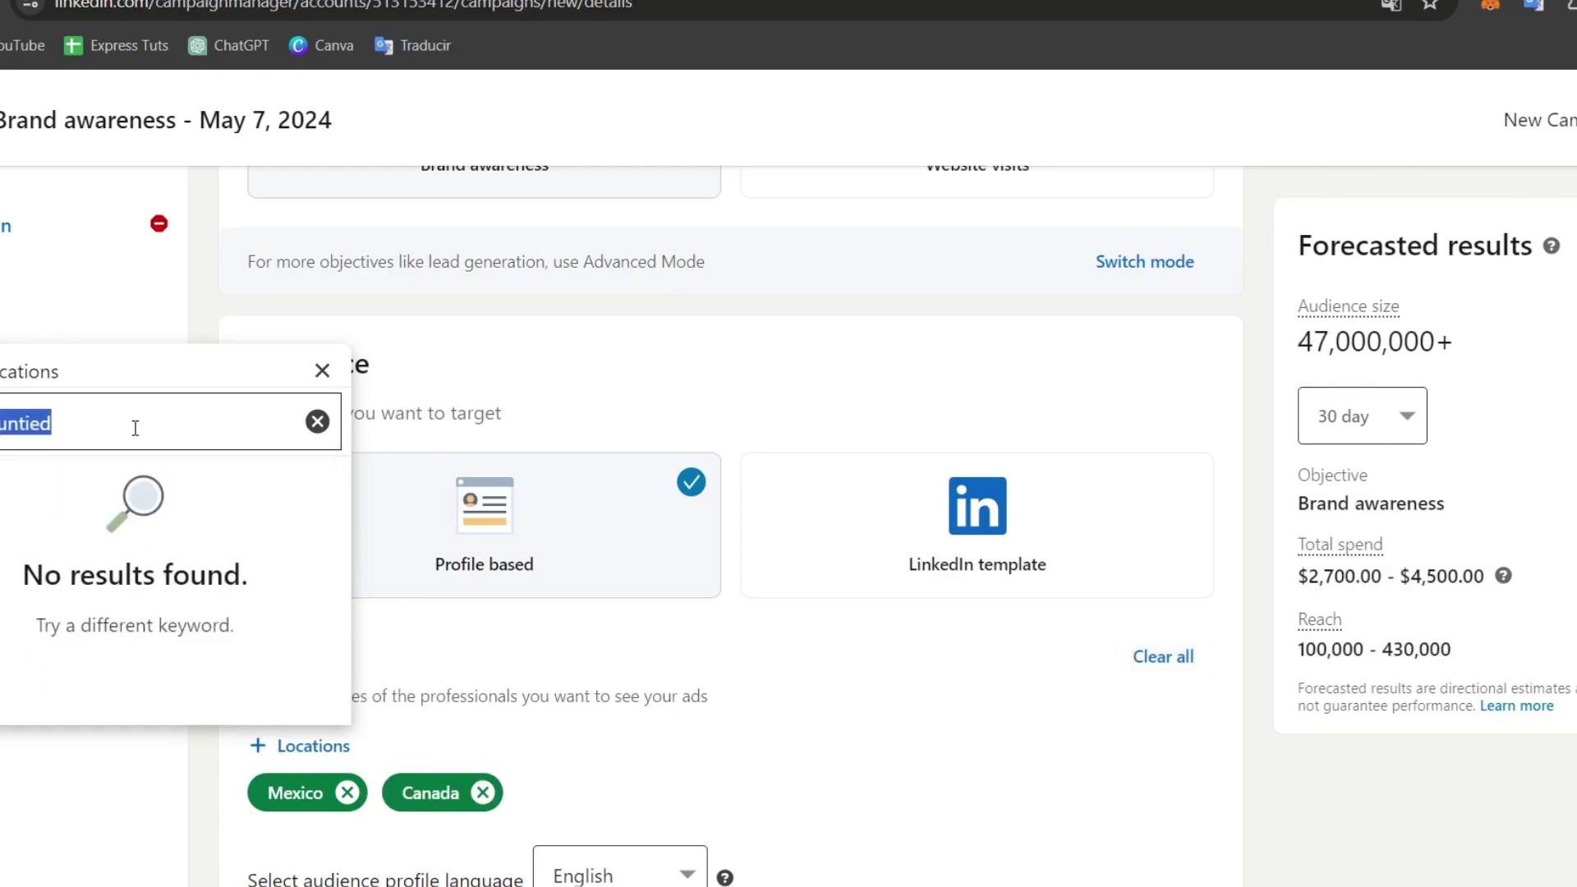
type("Estates")
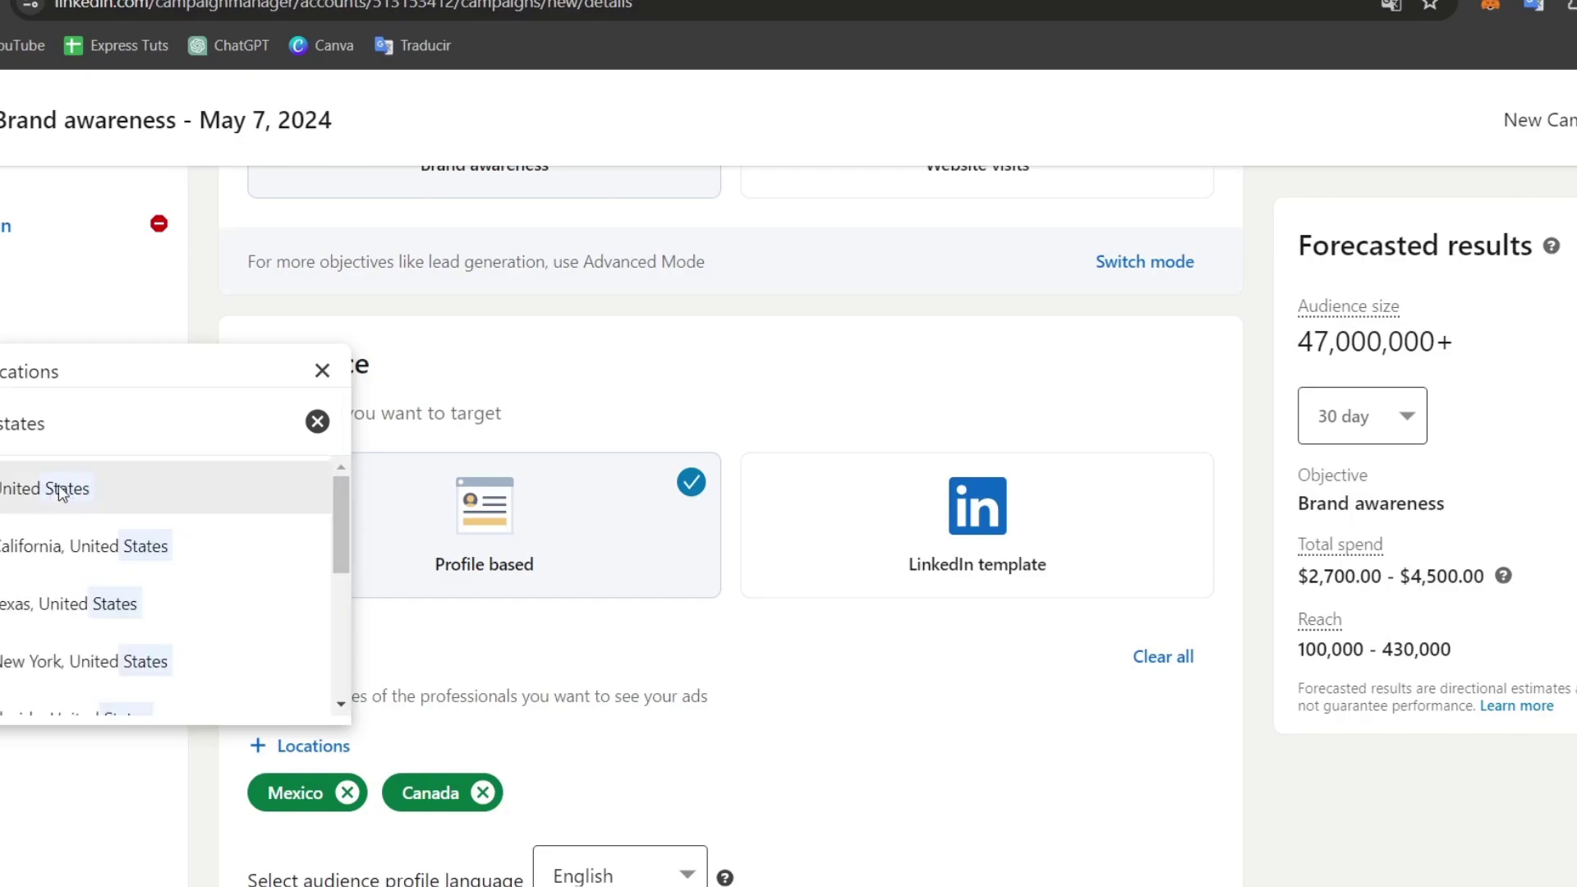
left_click(113, 490)
type("Irelam")
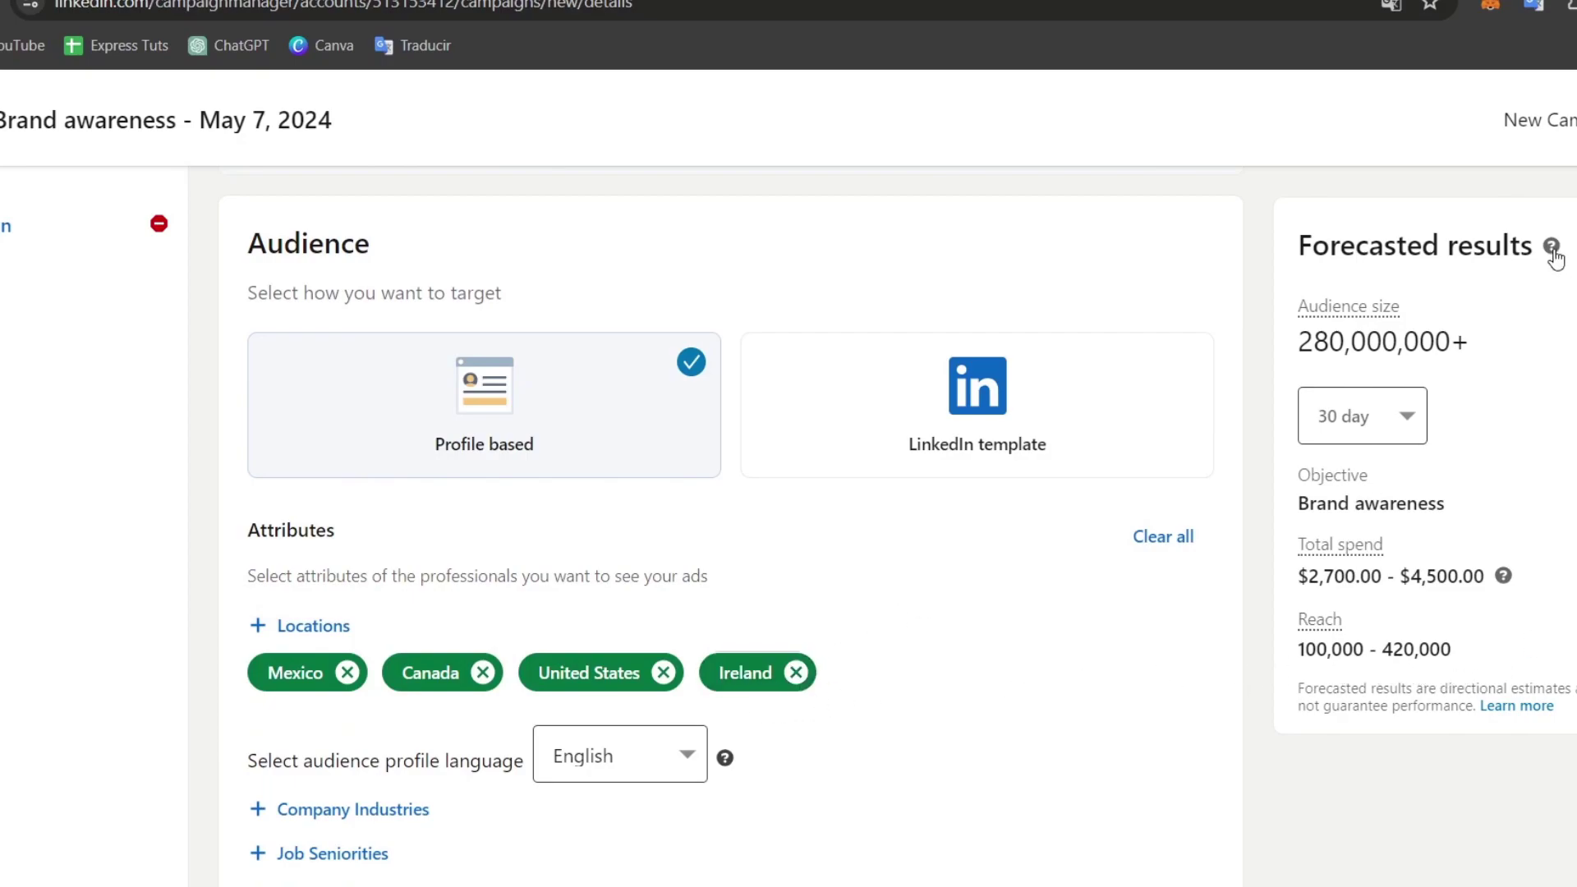
Step: Close the forecast explanation and check the 280,000,000+ audience size
mouse_move(1552, 246)
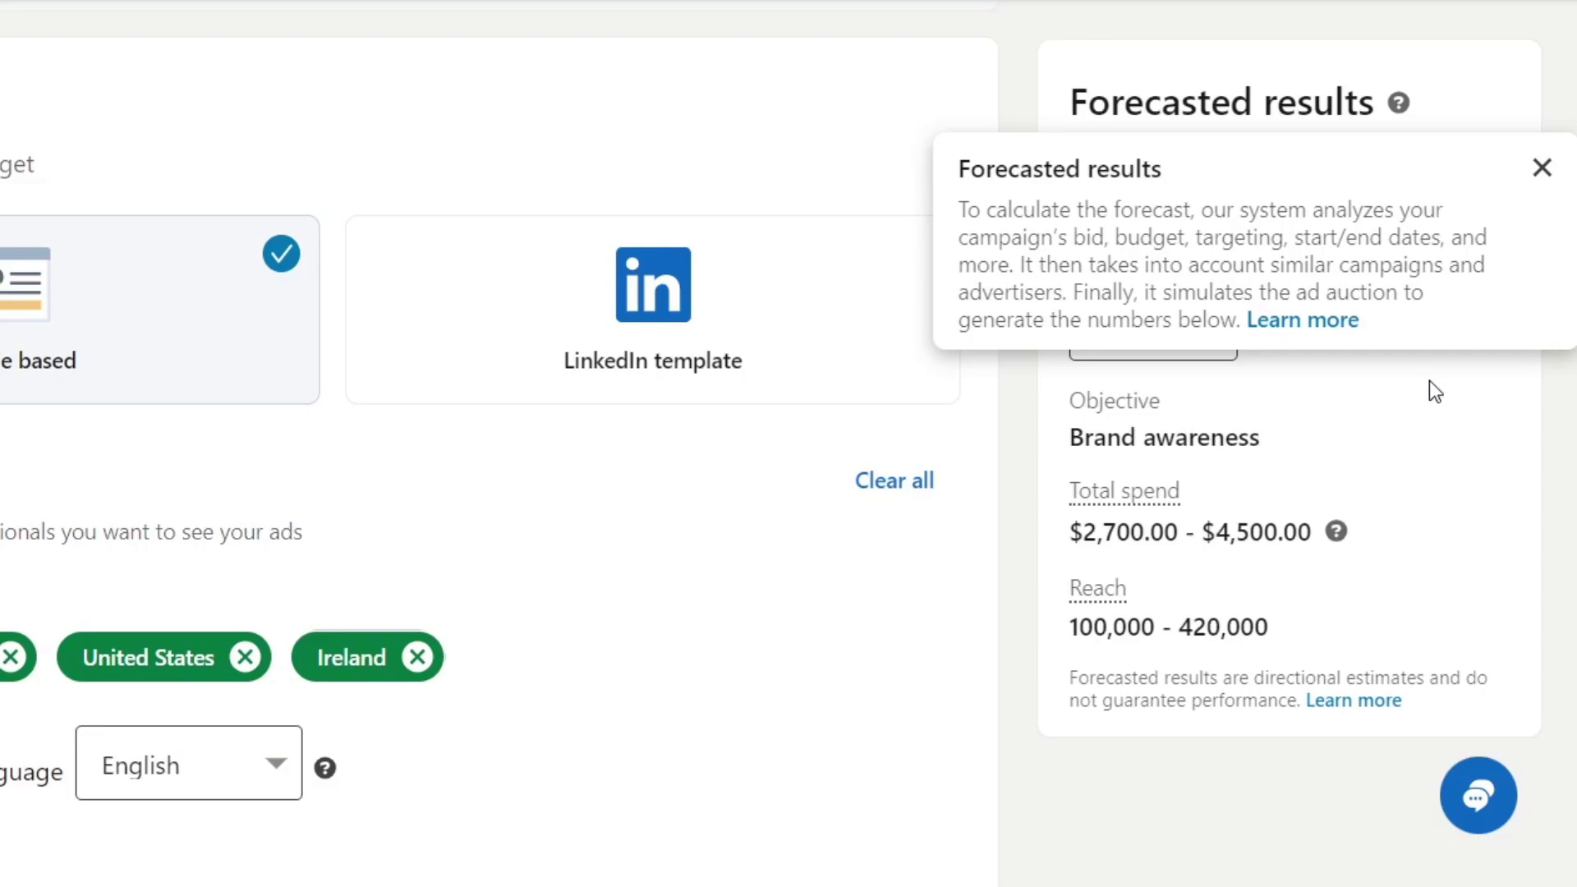
left_click(1434, 392)
scroll(366, 243, "up", 6)
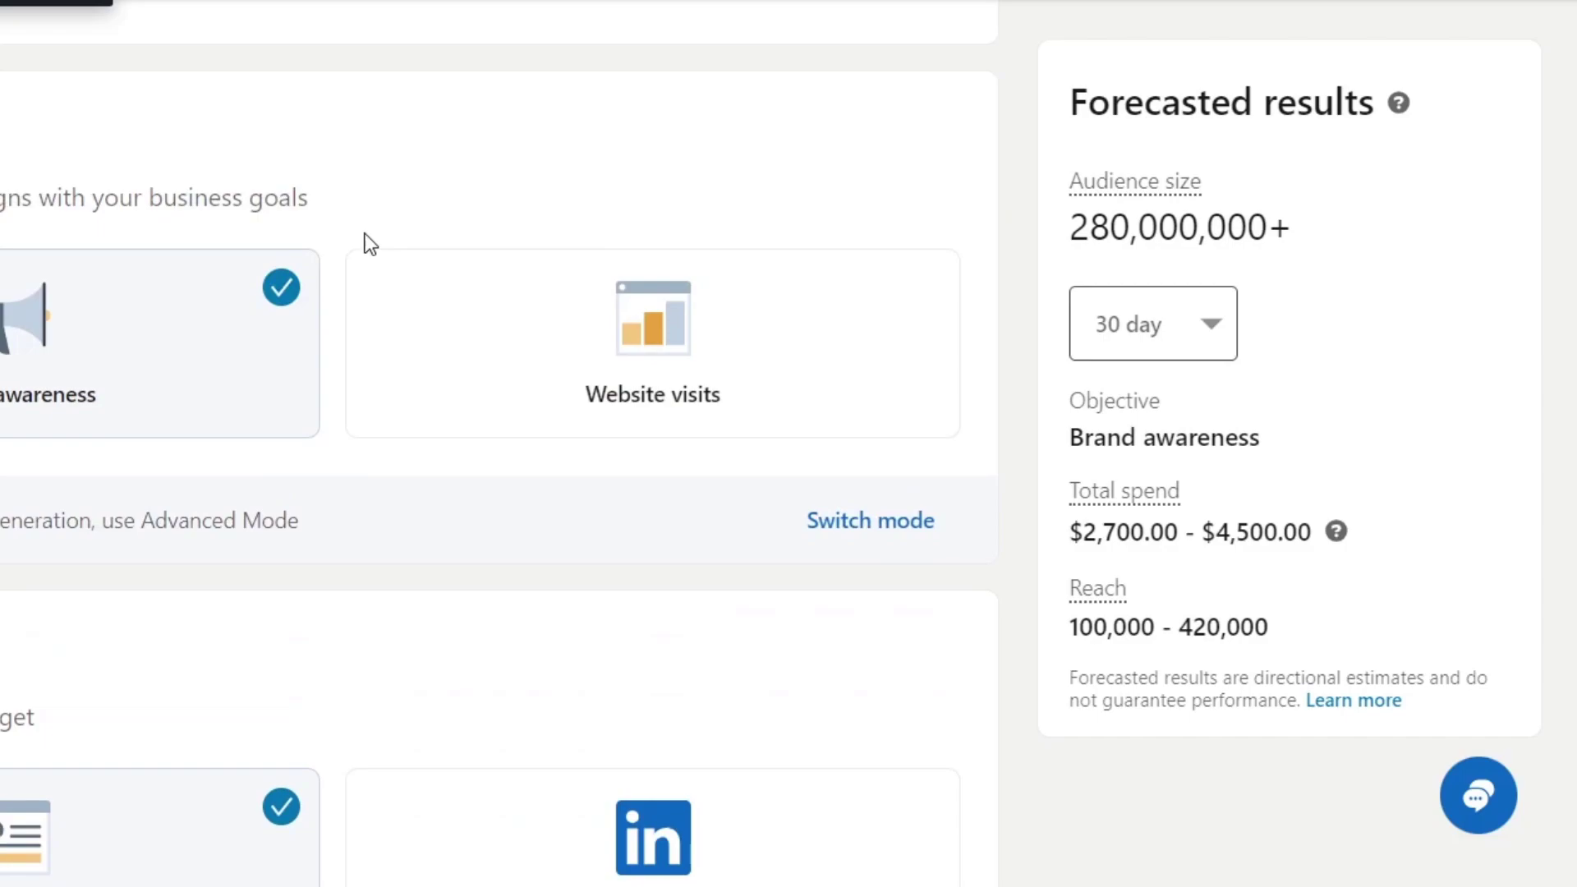
scroll(366, 243, "down", 3)
scroll(366, 247, "down", 2)
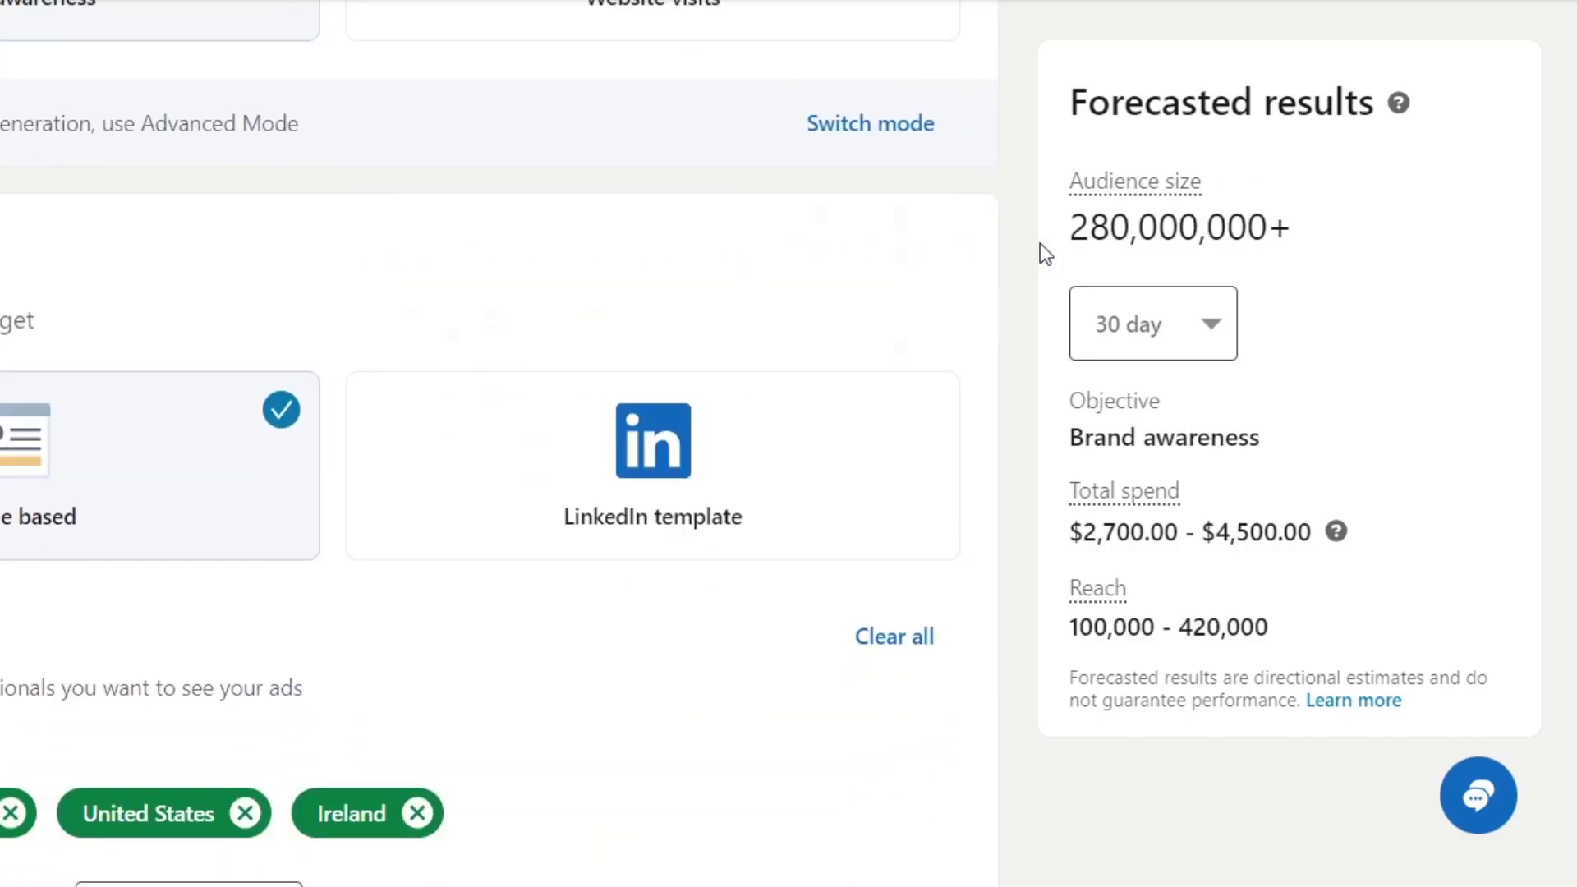
left_click_drag(1081, 244, 1304, 254)
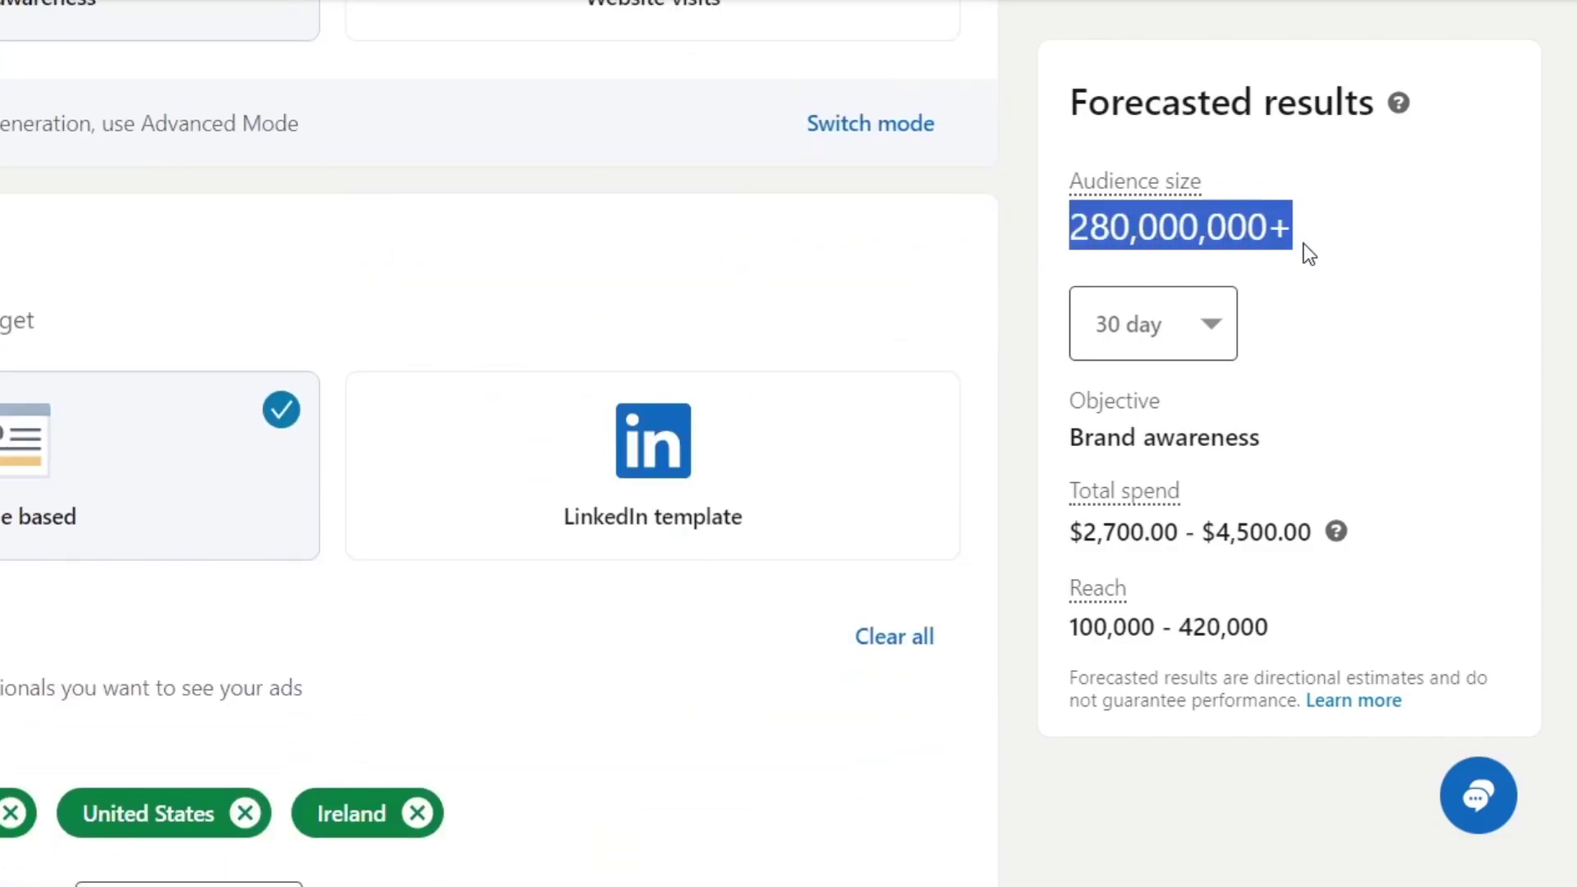
Step: Switch the forecast period to 7 days, then back to 30 days
left_click(1218, 323)
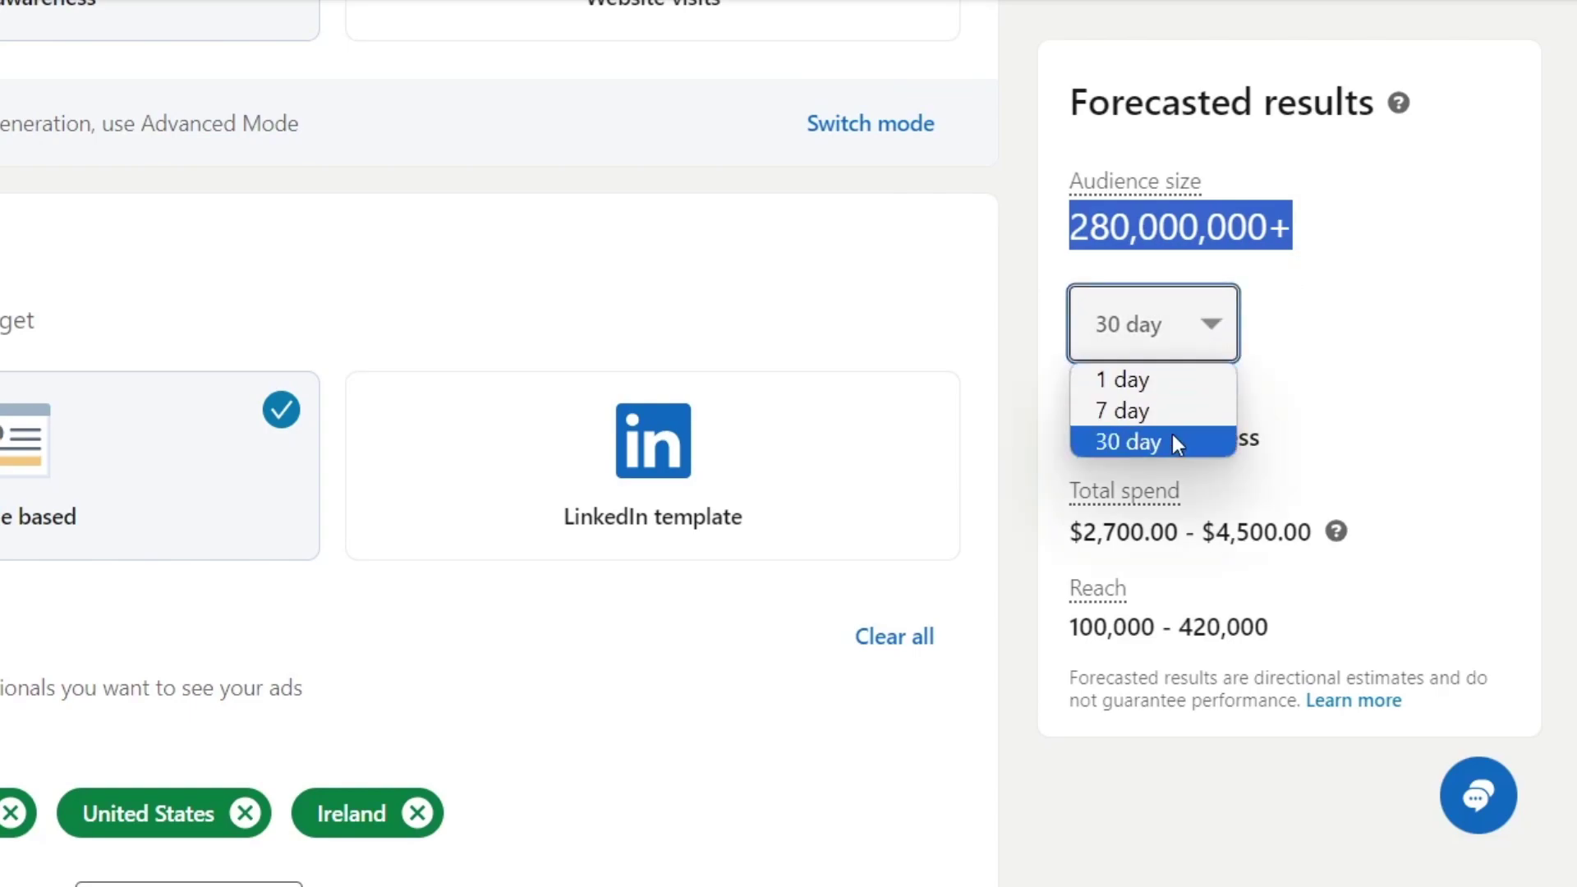
left_click(1173, 437)
left_click(1190, 349)
left_click(1175, 409)
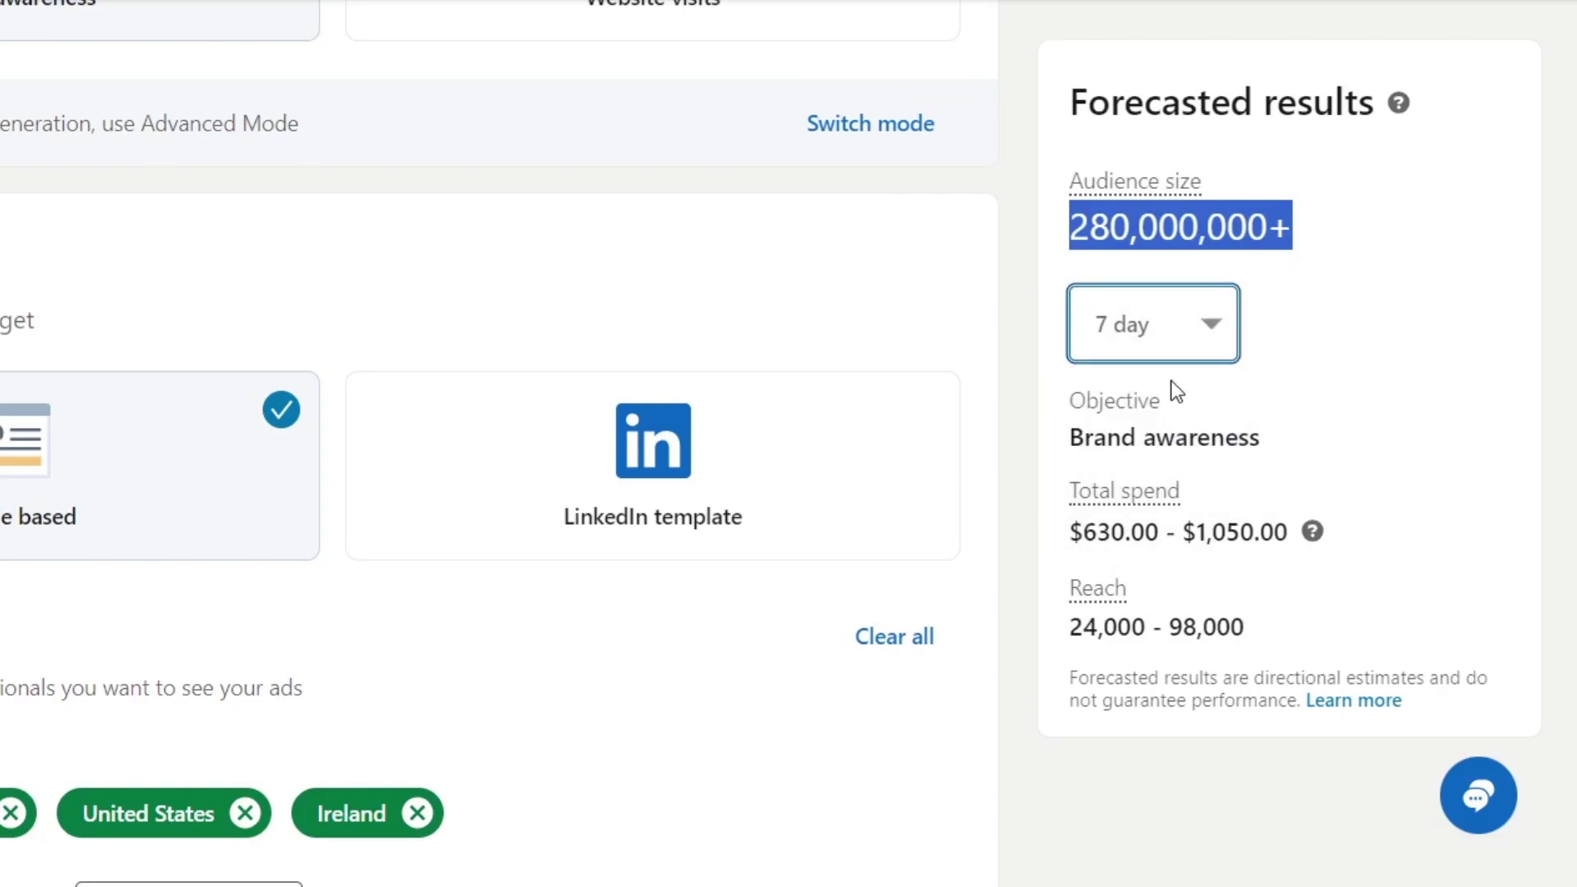
left_click(1195, 335)
left_click(1150, 441)
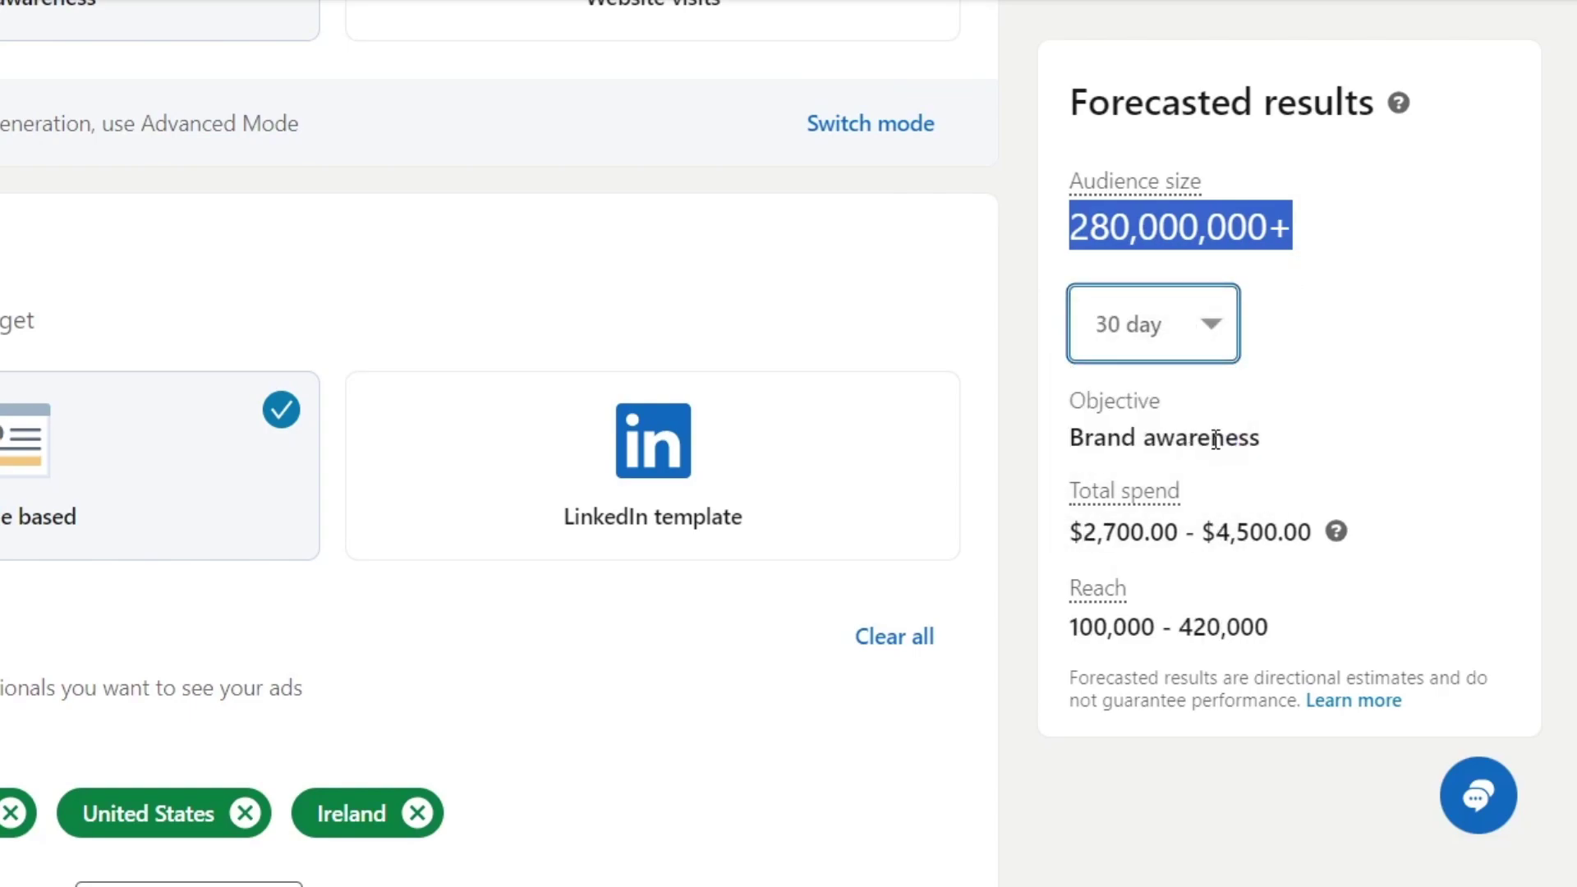
scroll(1352, 422, "down", 2)
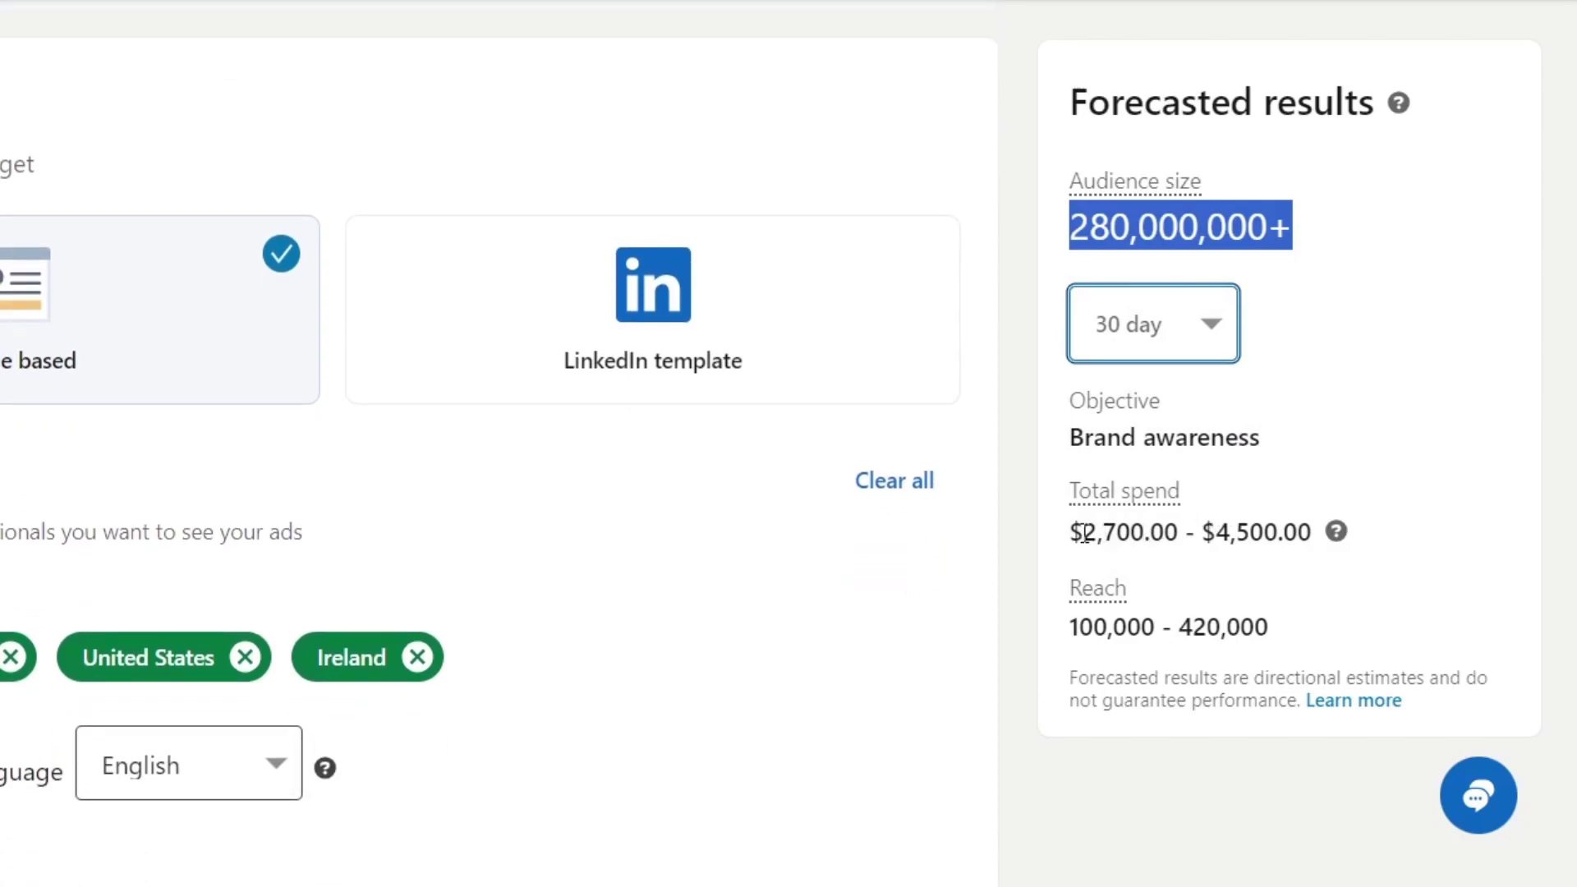
left_click_drag(1082, 534, 1179, 534)
scroll(1179, 534, "down", 6)
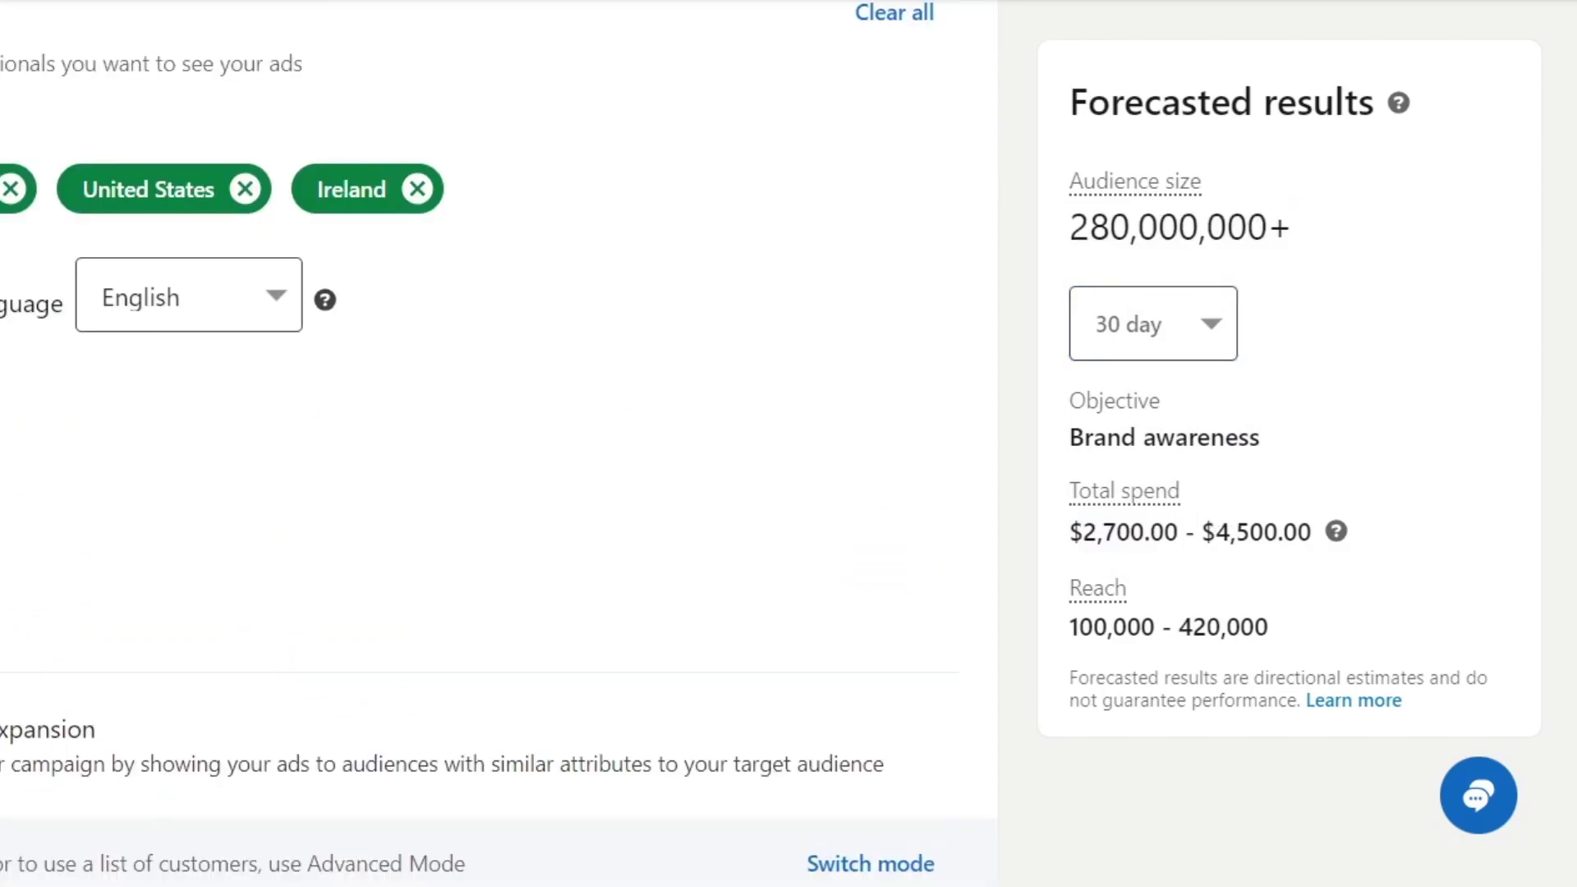
Step: Keep English as the profile language and save the audience as 'Starter'
left_click_drag(352, 408, 553, 416)
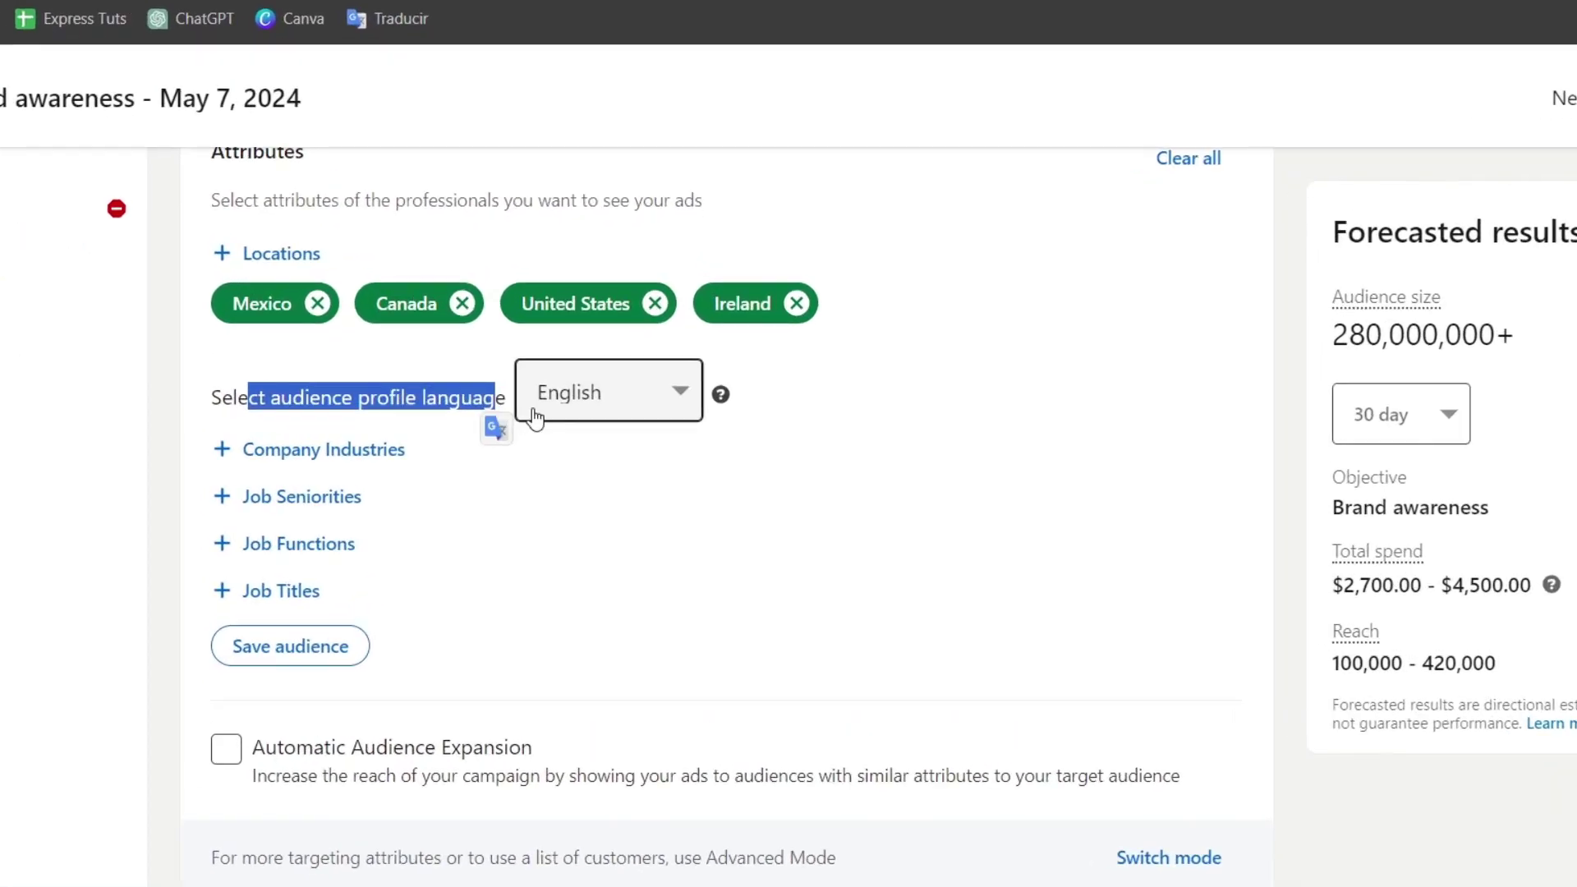
left_click(579, 413)
left_click(579, 414)
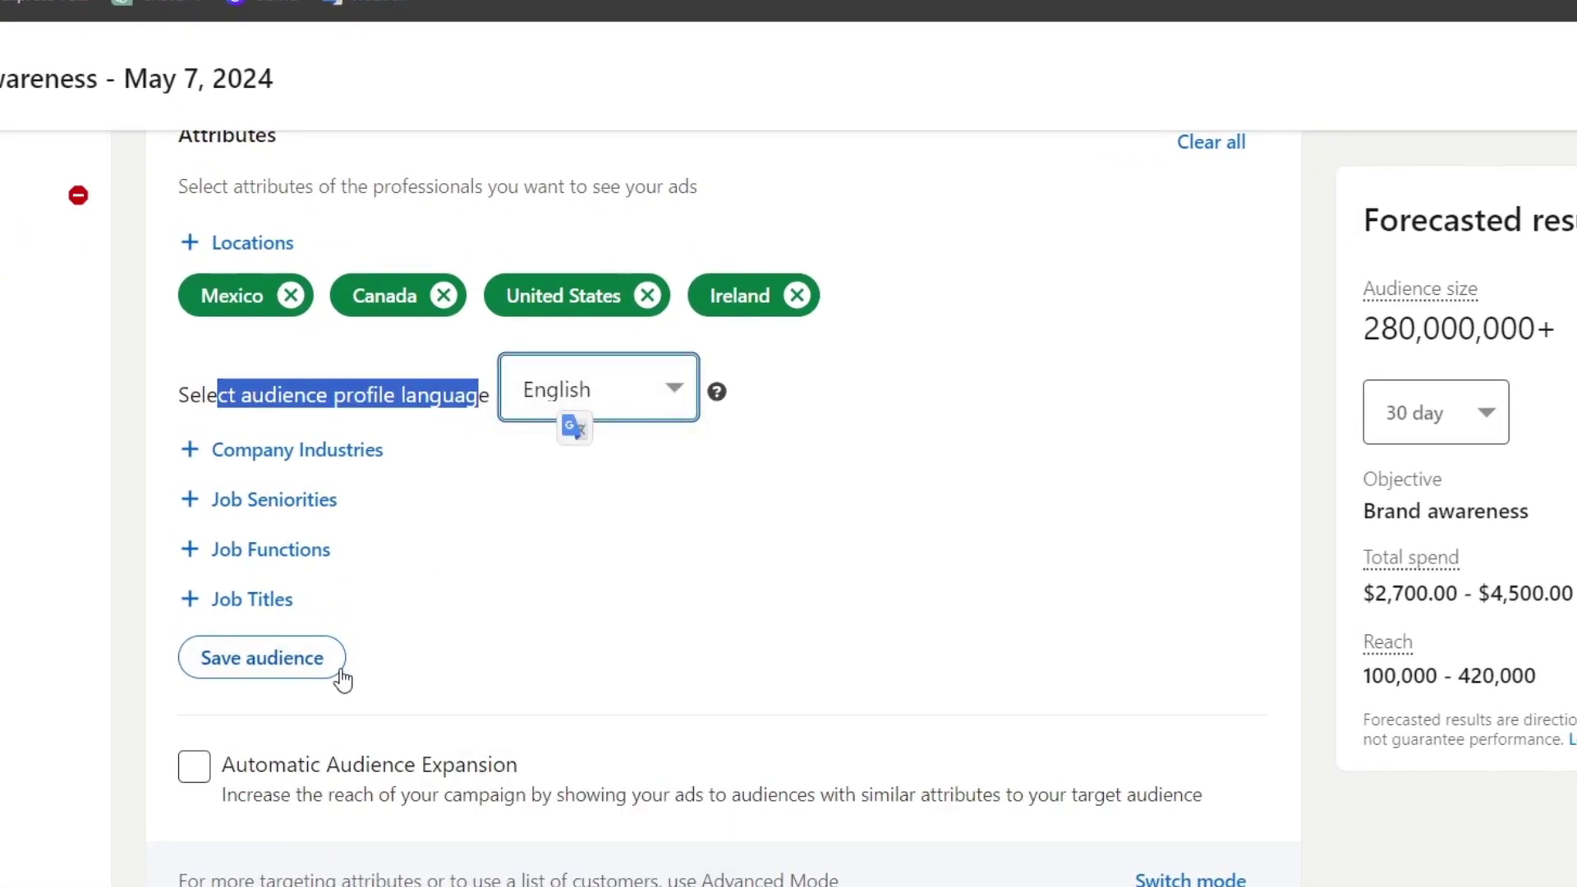
left_click(288, 682)
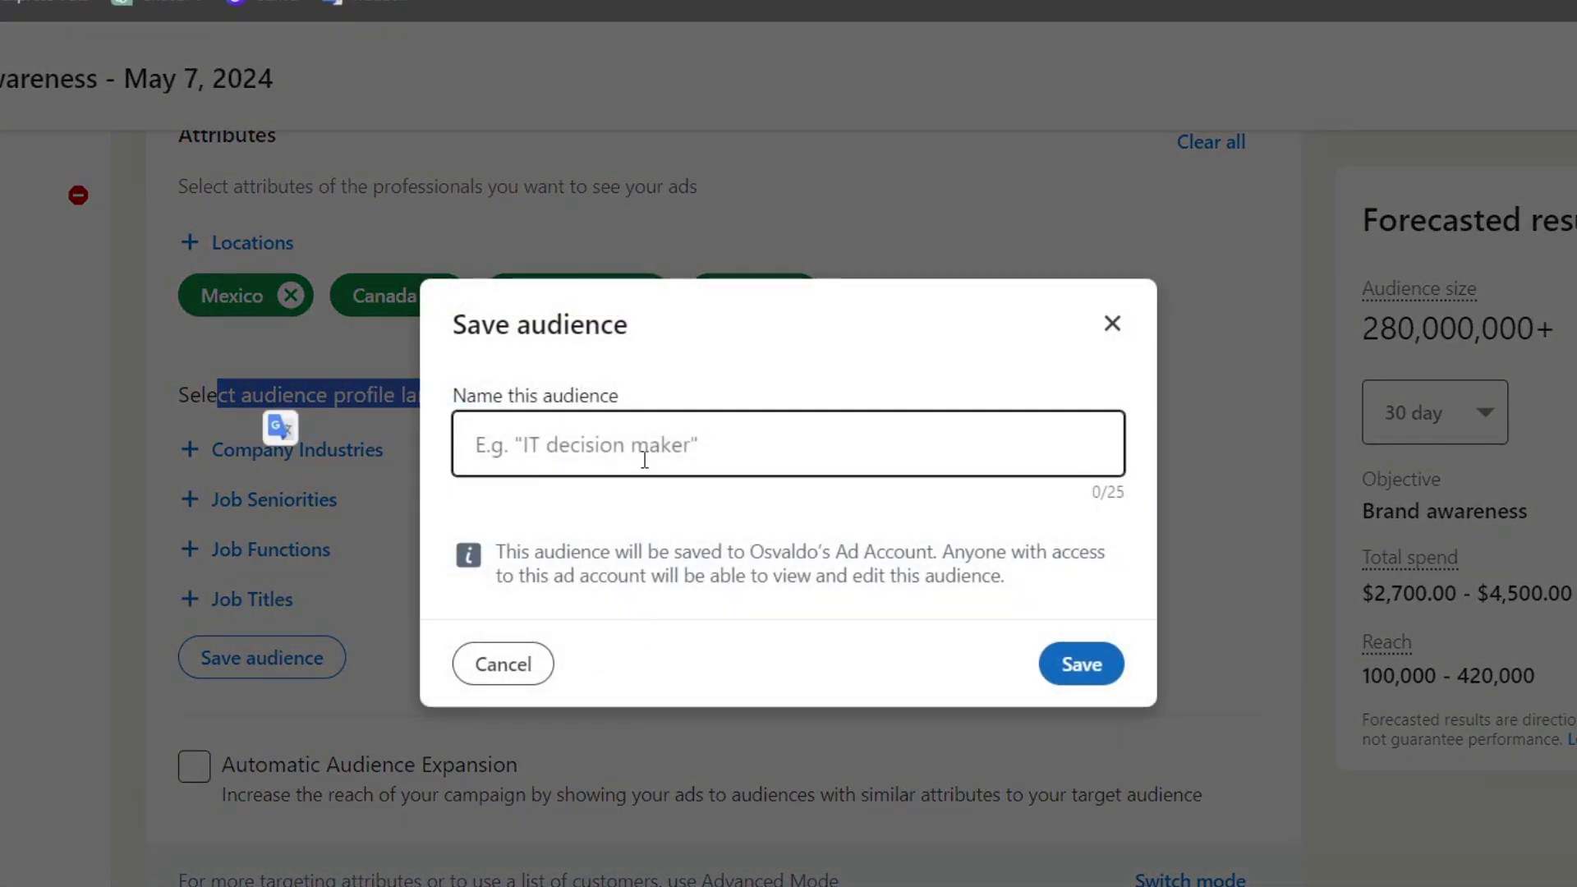
left_click(645, 456)
type("Starter")
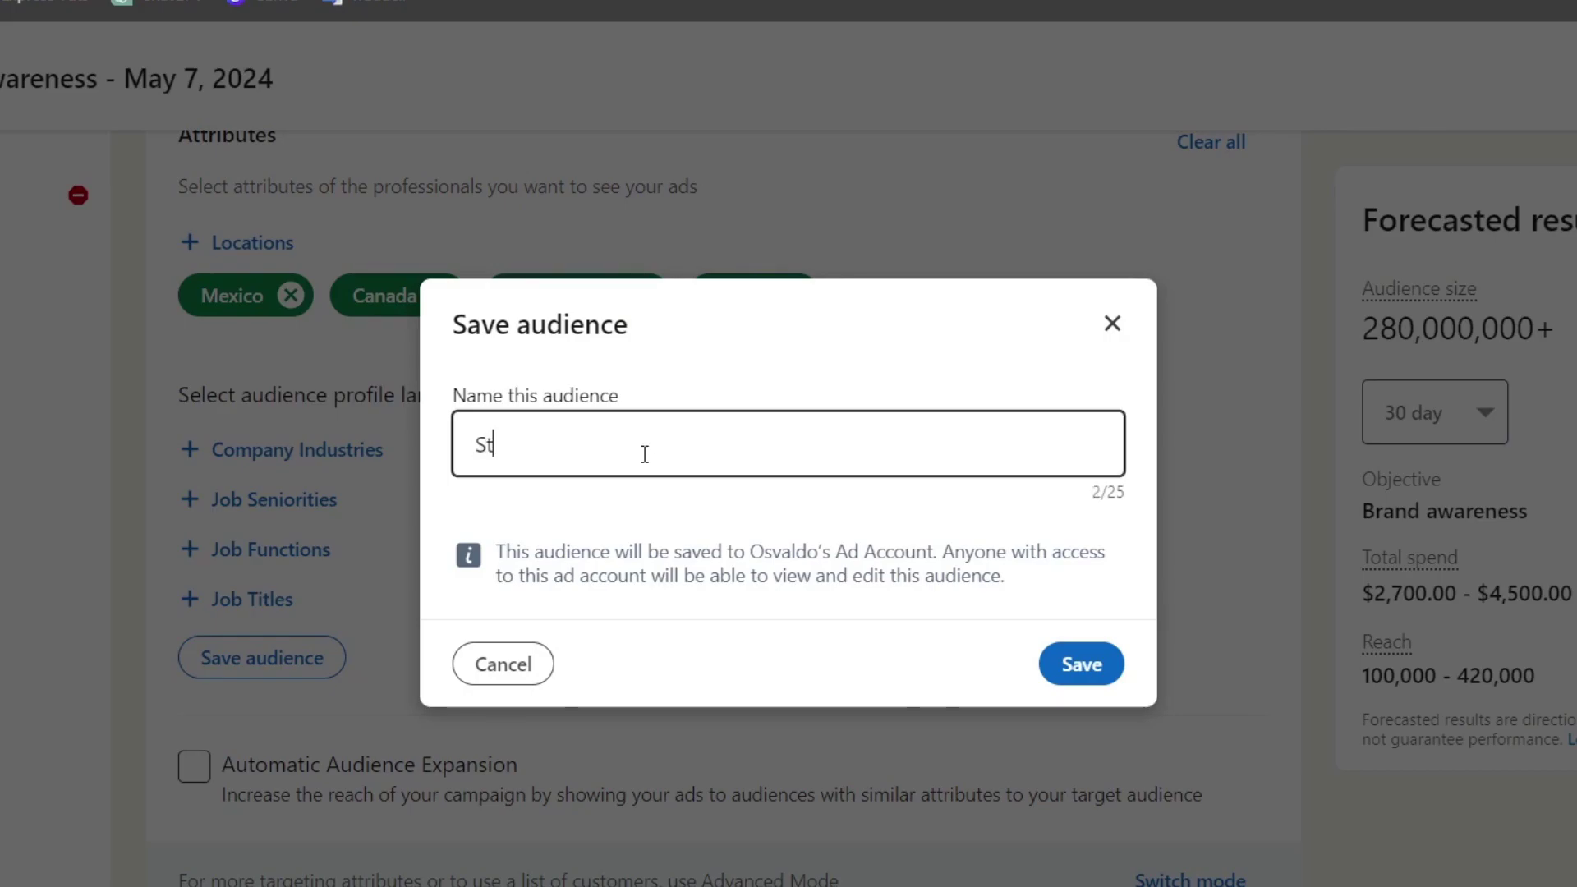
left_click(1077, 678)
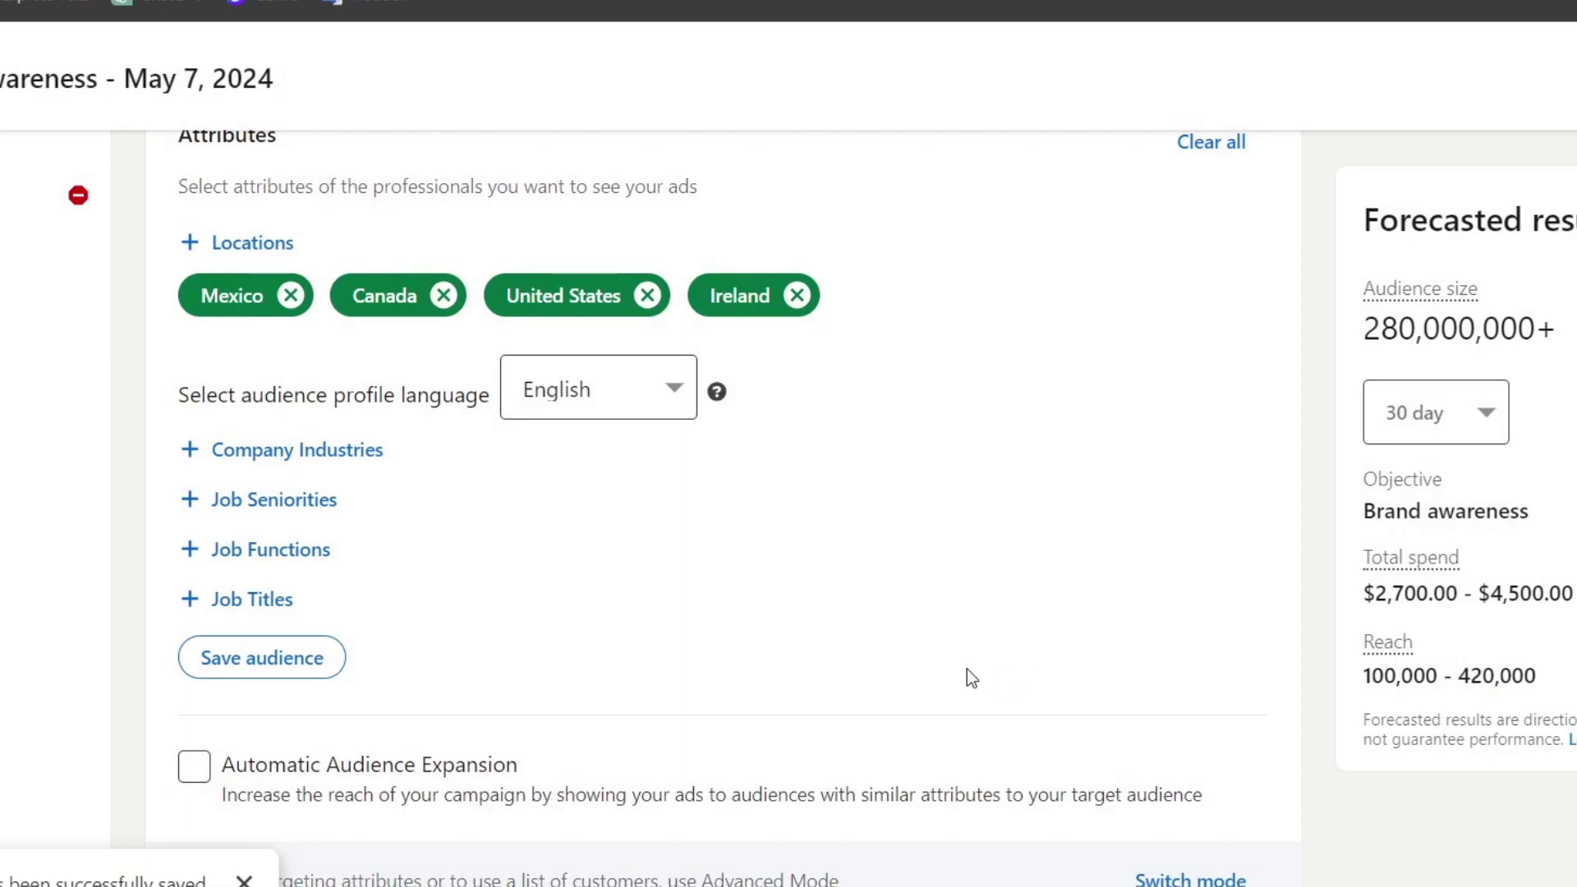
Step: Switch the ad format to Video and back to Single image
scroll(953, 675, "down", 5)
scroll(934, 680, "down", 5)
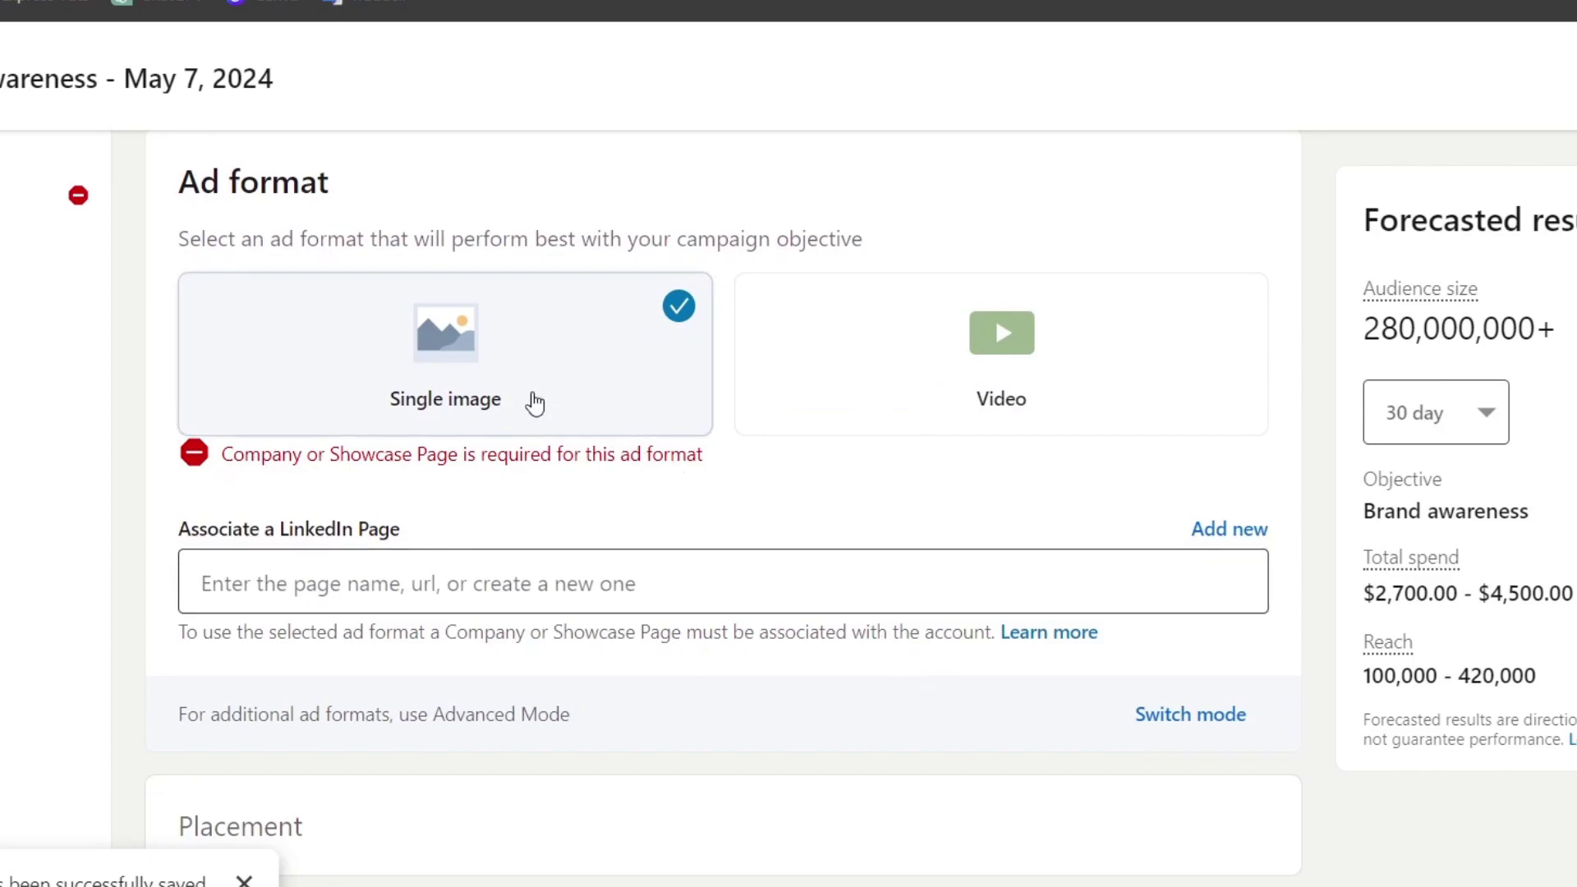
left_click(1014, 377)
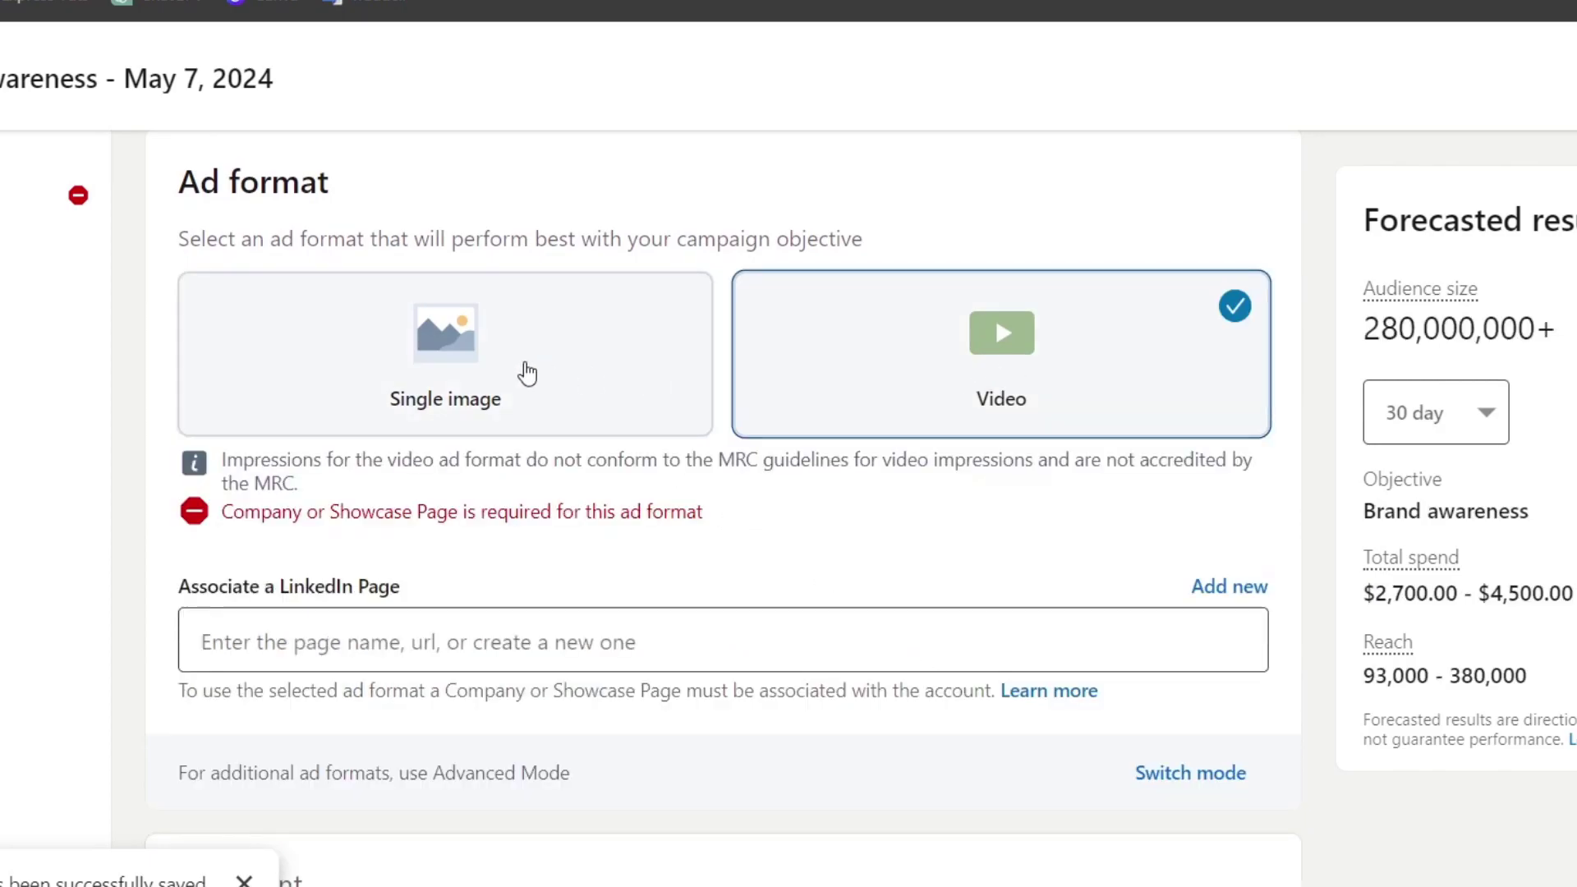
left_click(524, 370)
Step: Paste a profile URL as the associated LinkedIn Page and review the page-required error
scroll(593, 549, "down", 2)
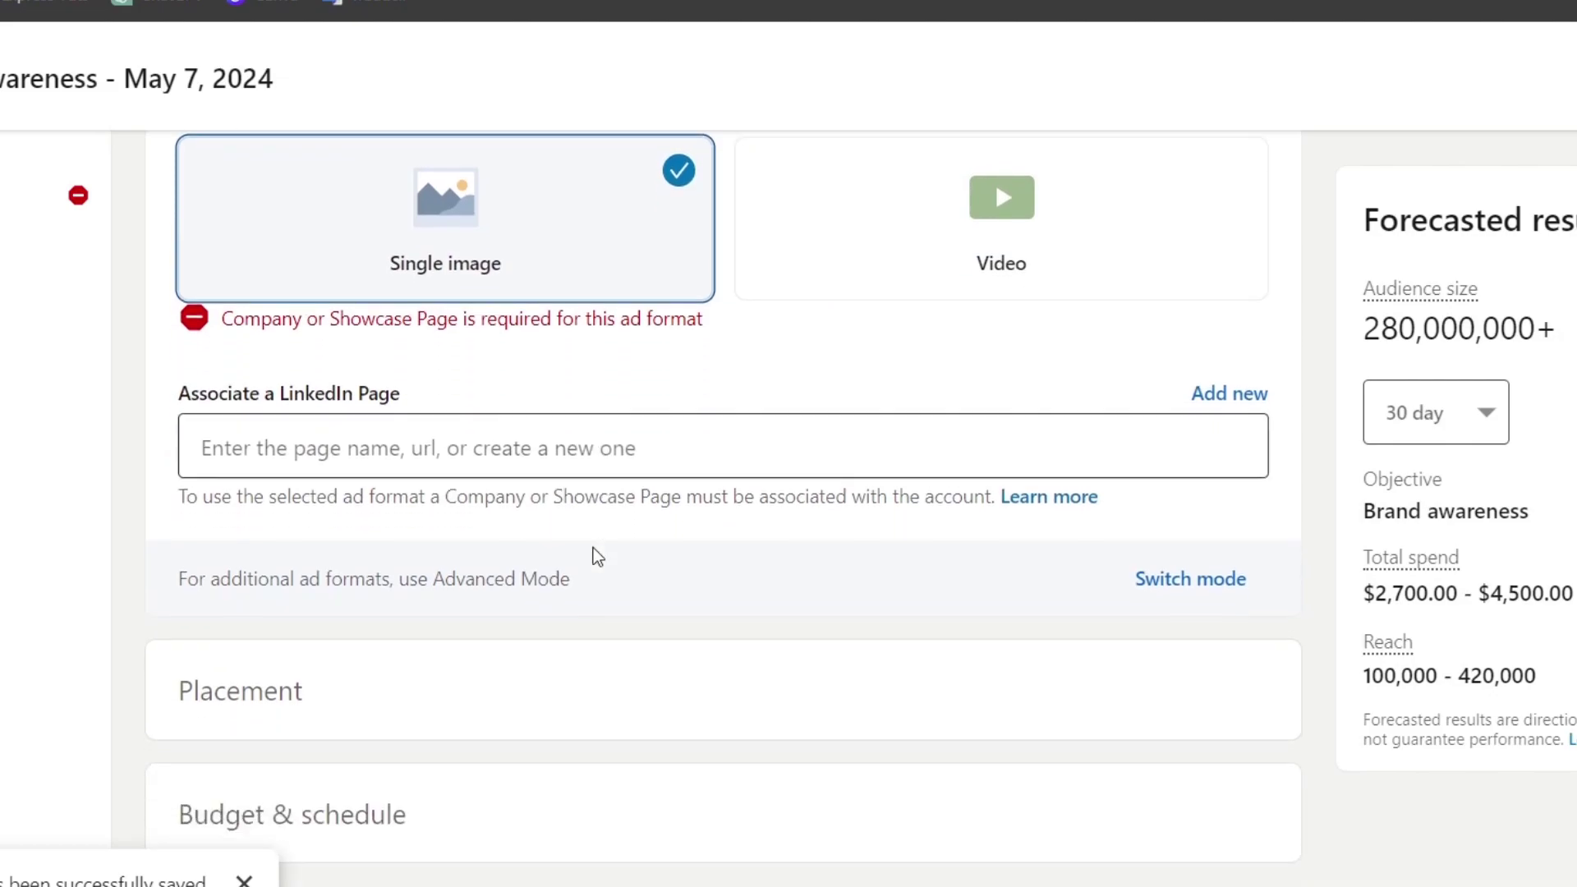
left_click(515, 456)
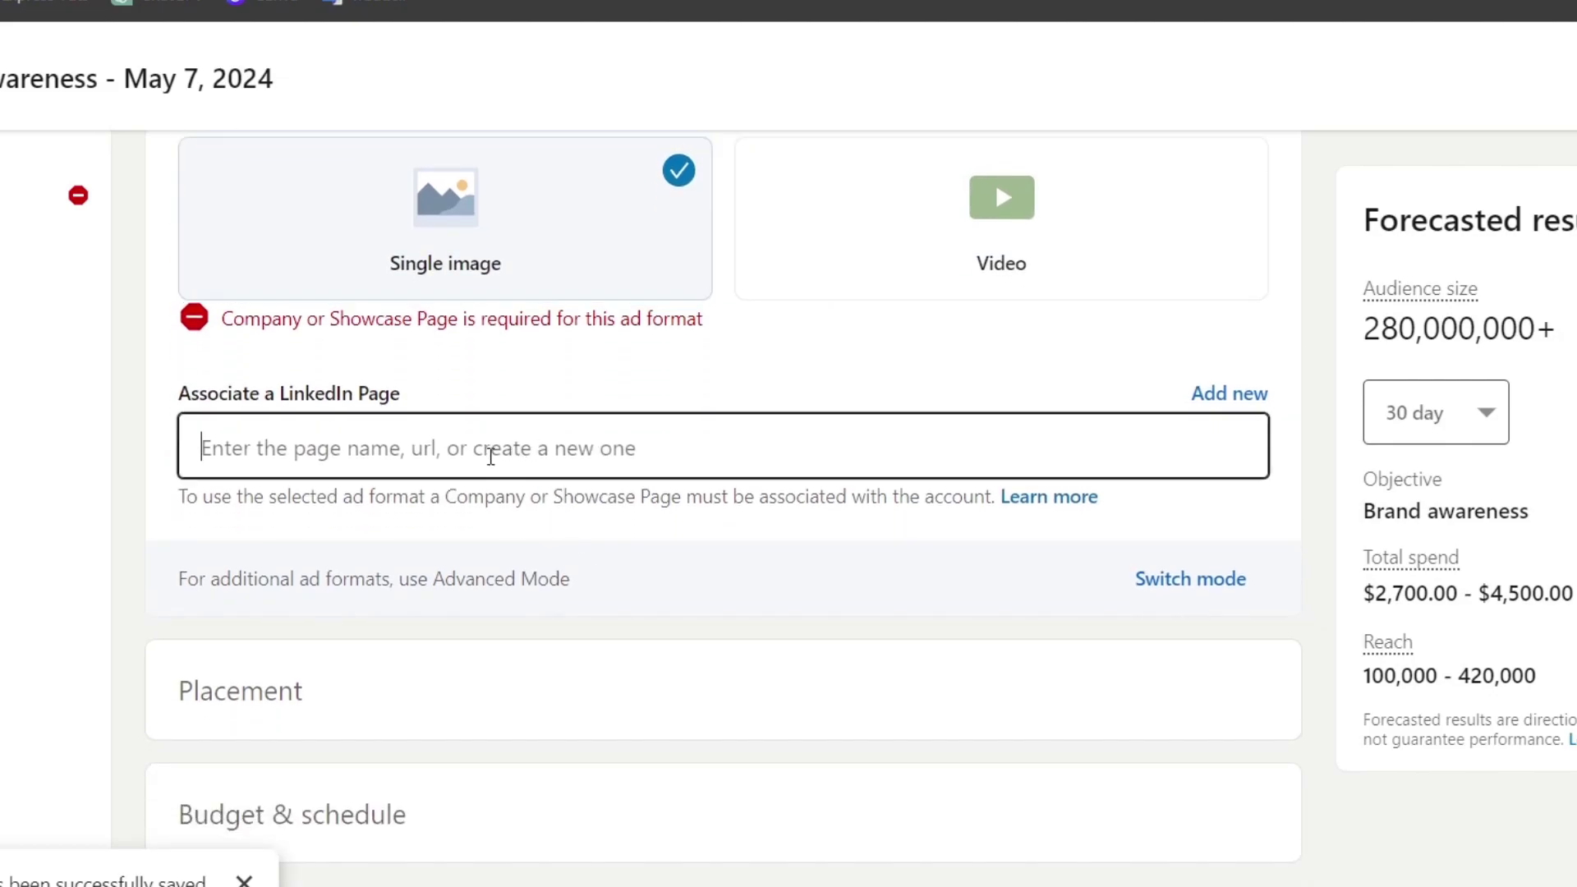
type("https://www.linkedin.com/in/osvaldoss/")
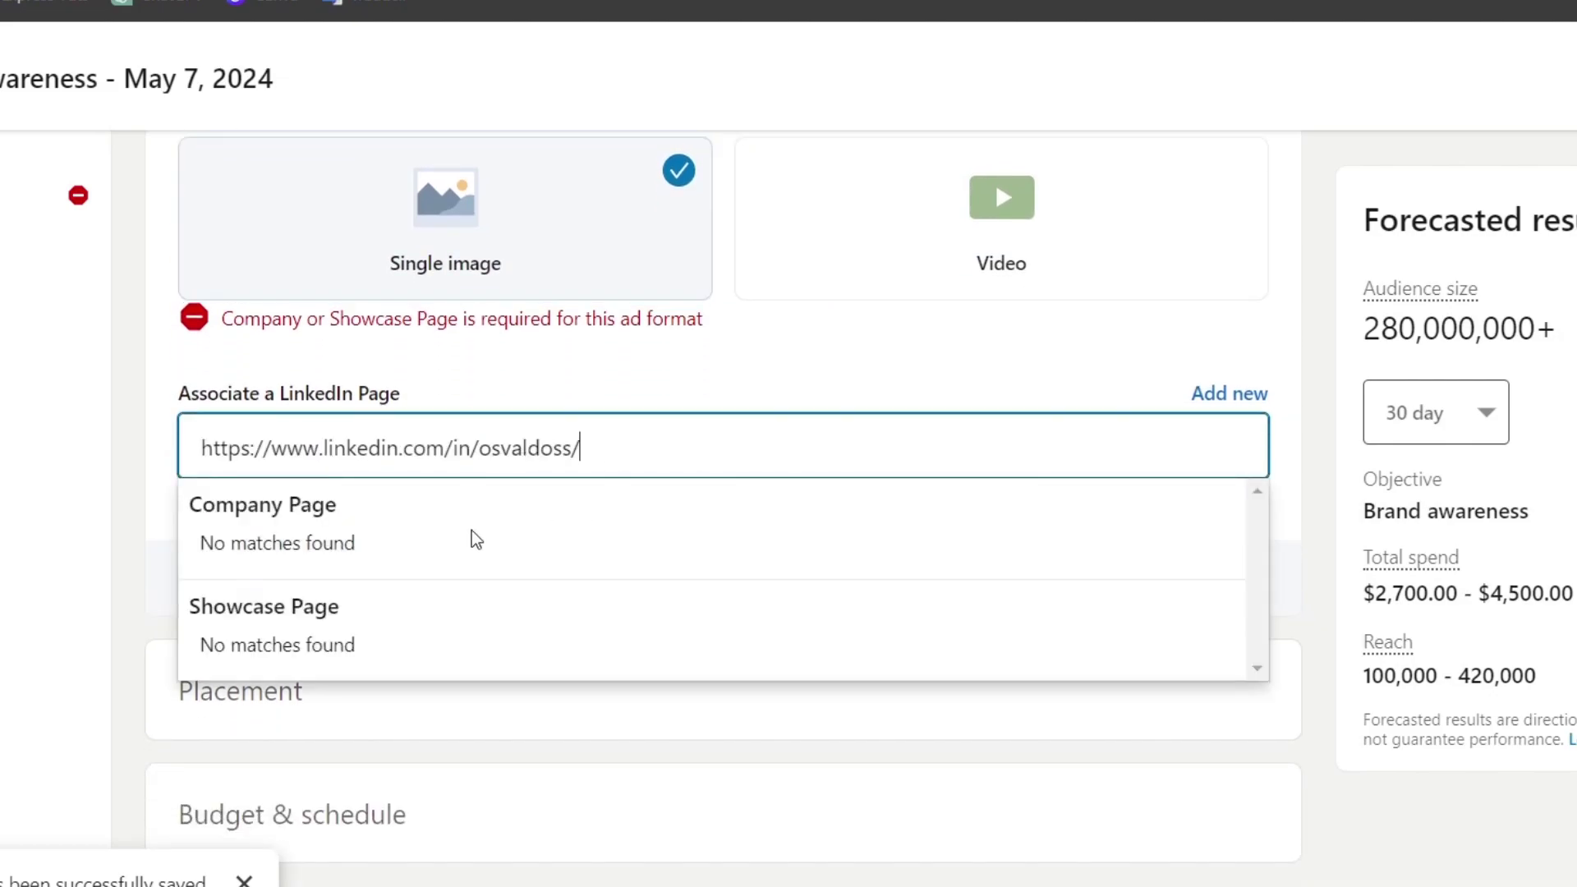
left_click(678, 539)
scroll(679, 540, "down", 2)
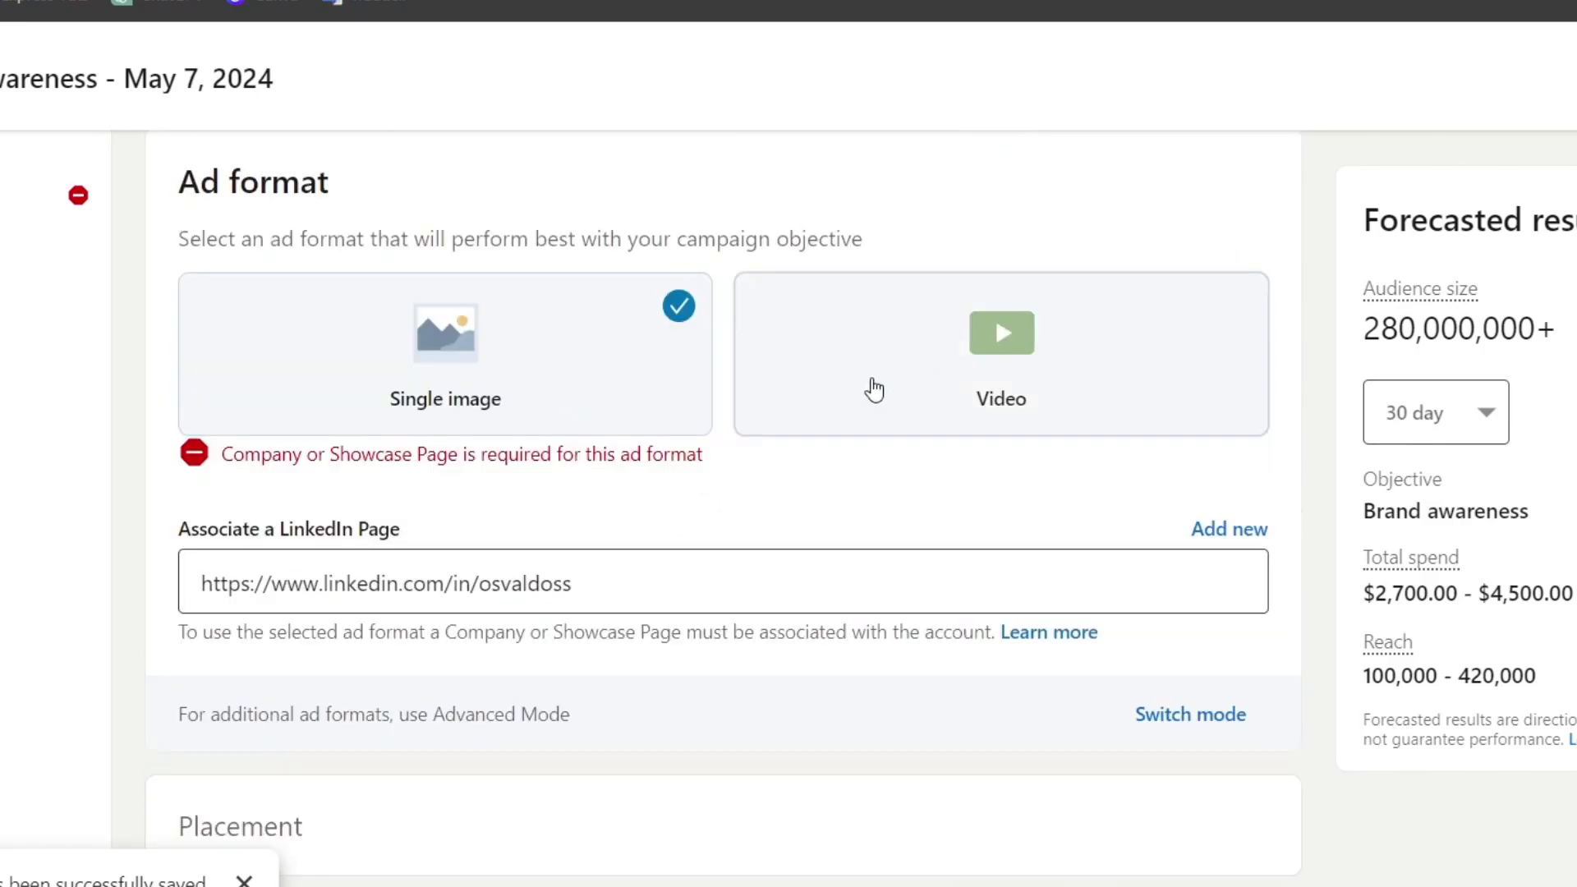
left_click_drag(239, 462, 447, 463)
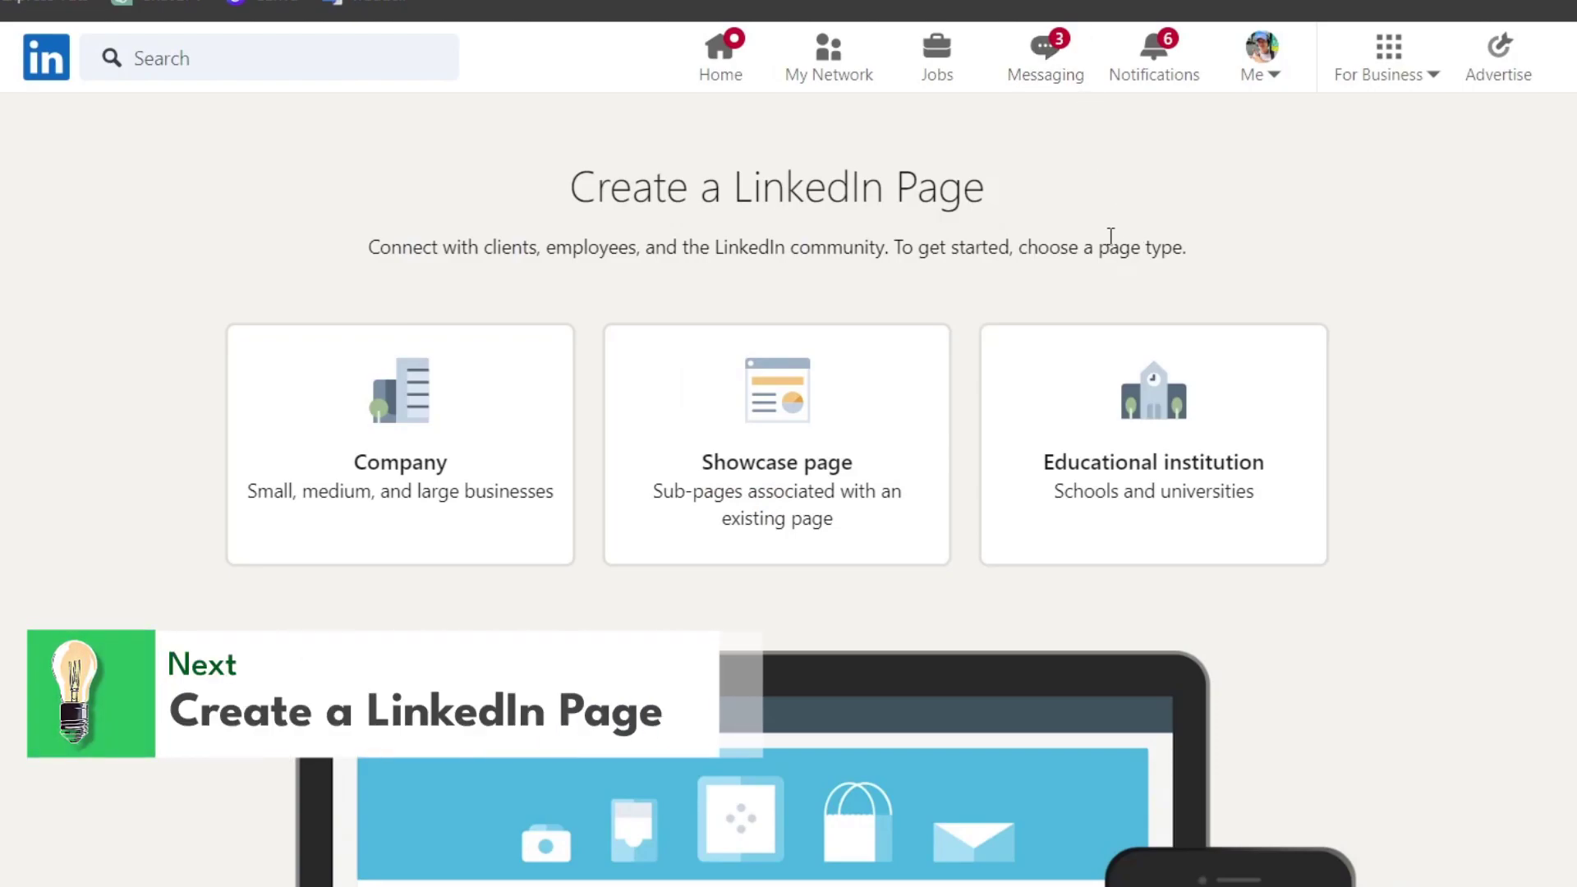
Step: Choose Company as the page type on the Create a LinkedIn Page screen
left_click_drag(688, 187, 1052, 233)
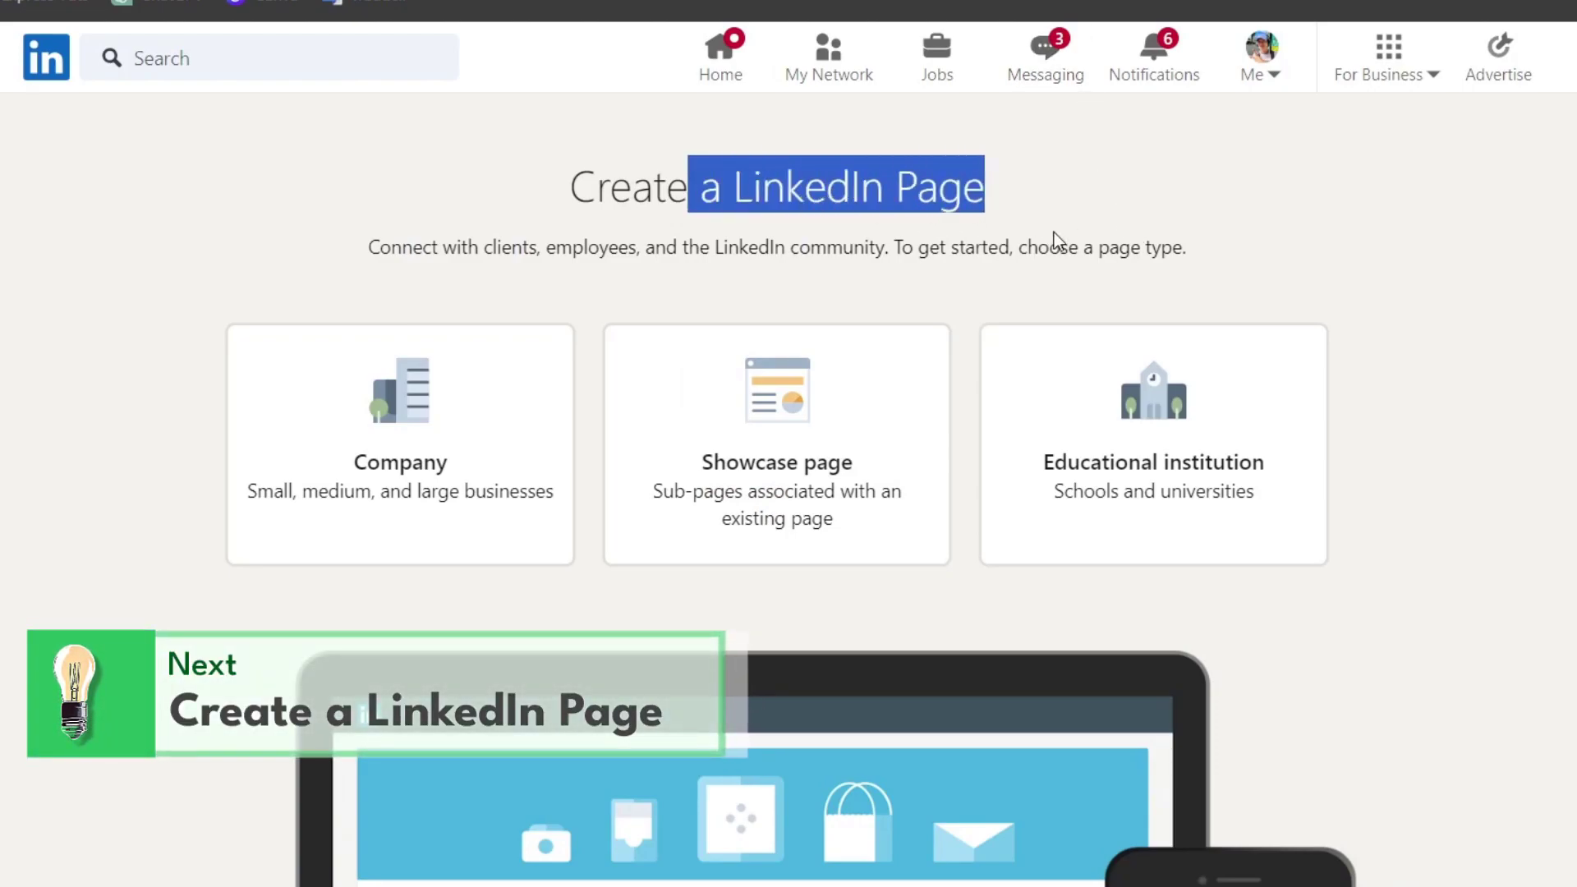
left_click(1023, 251)
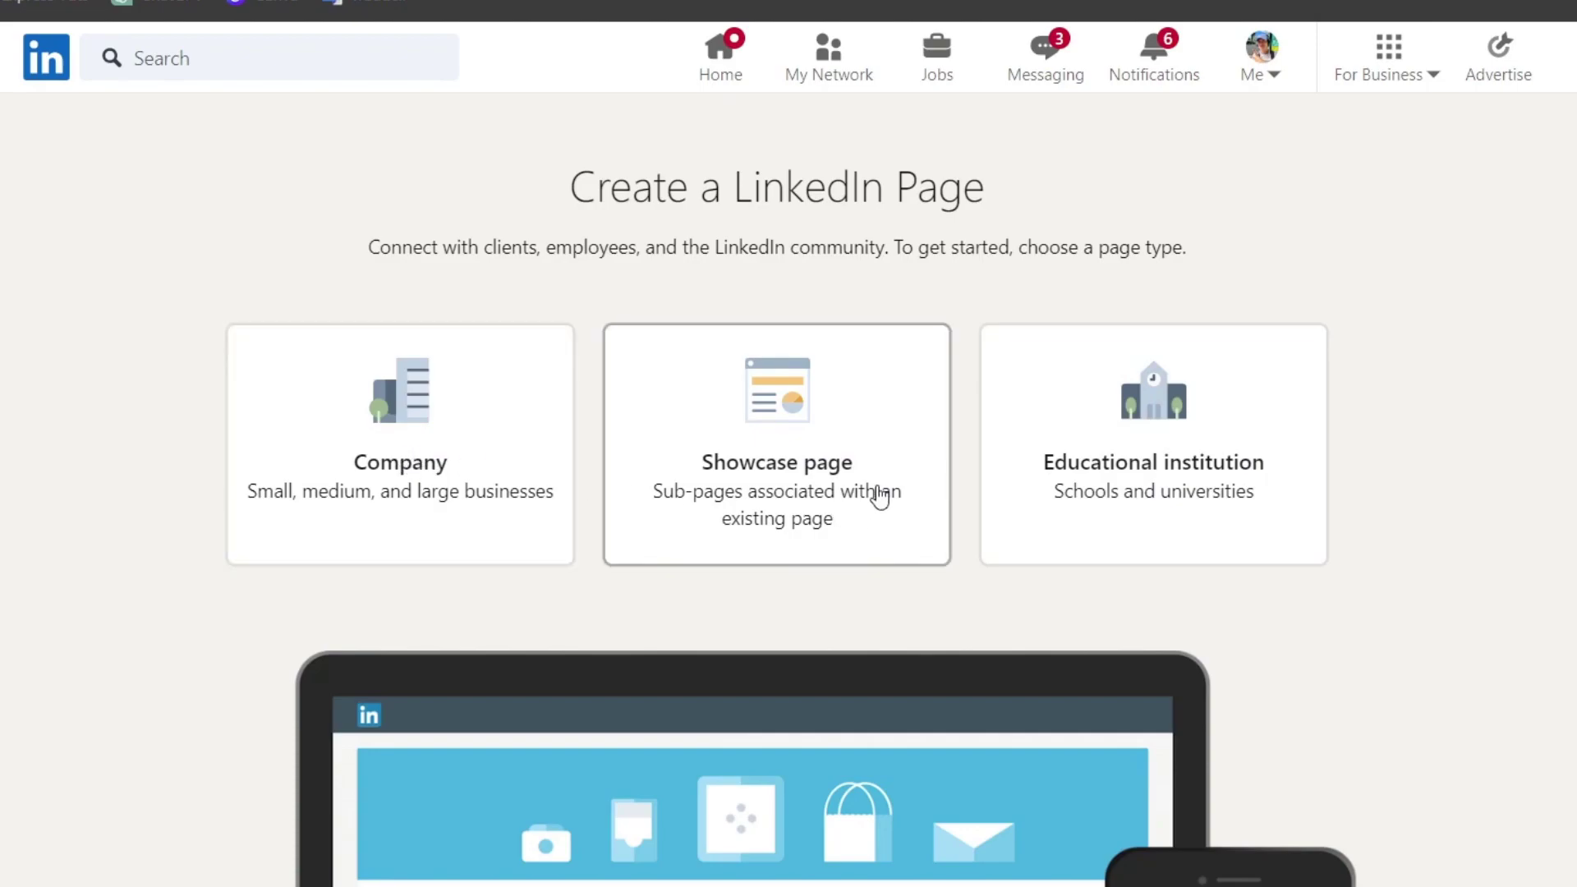
left_click(571, 503)
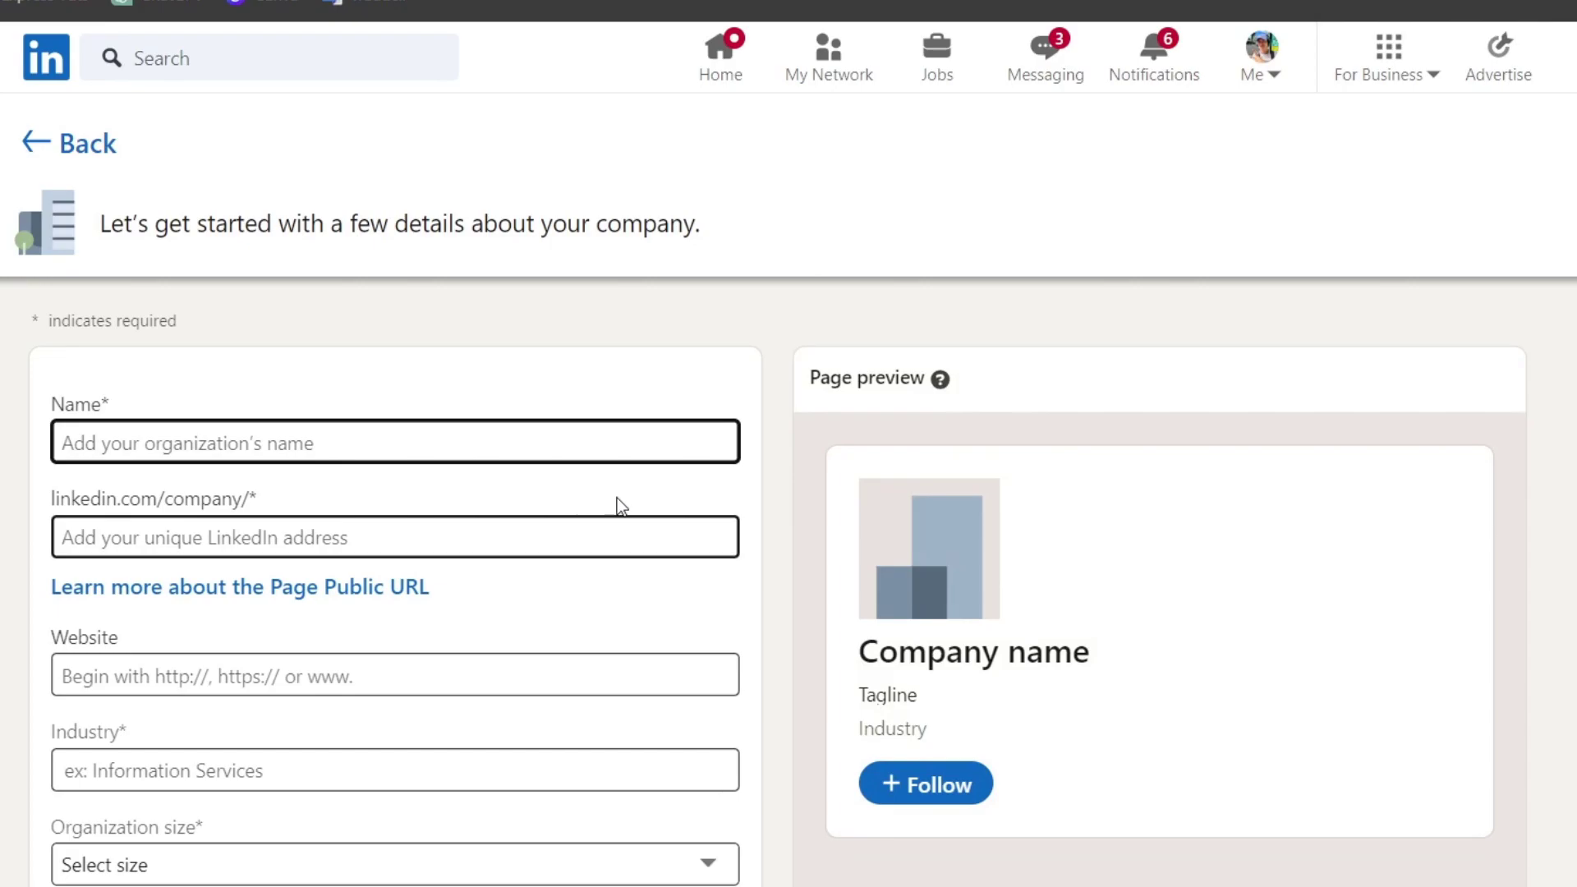
scroll(1038, 655, "down", 6)
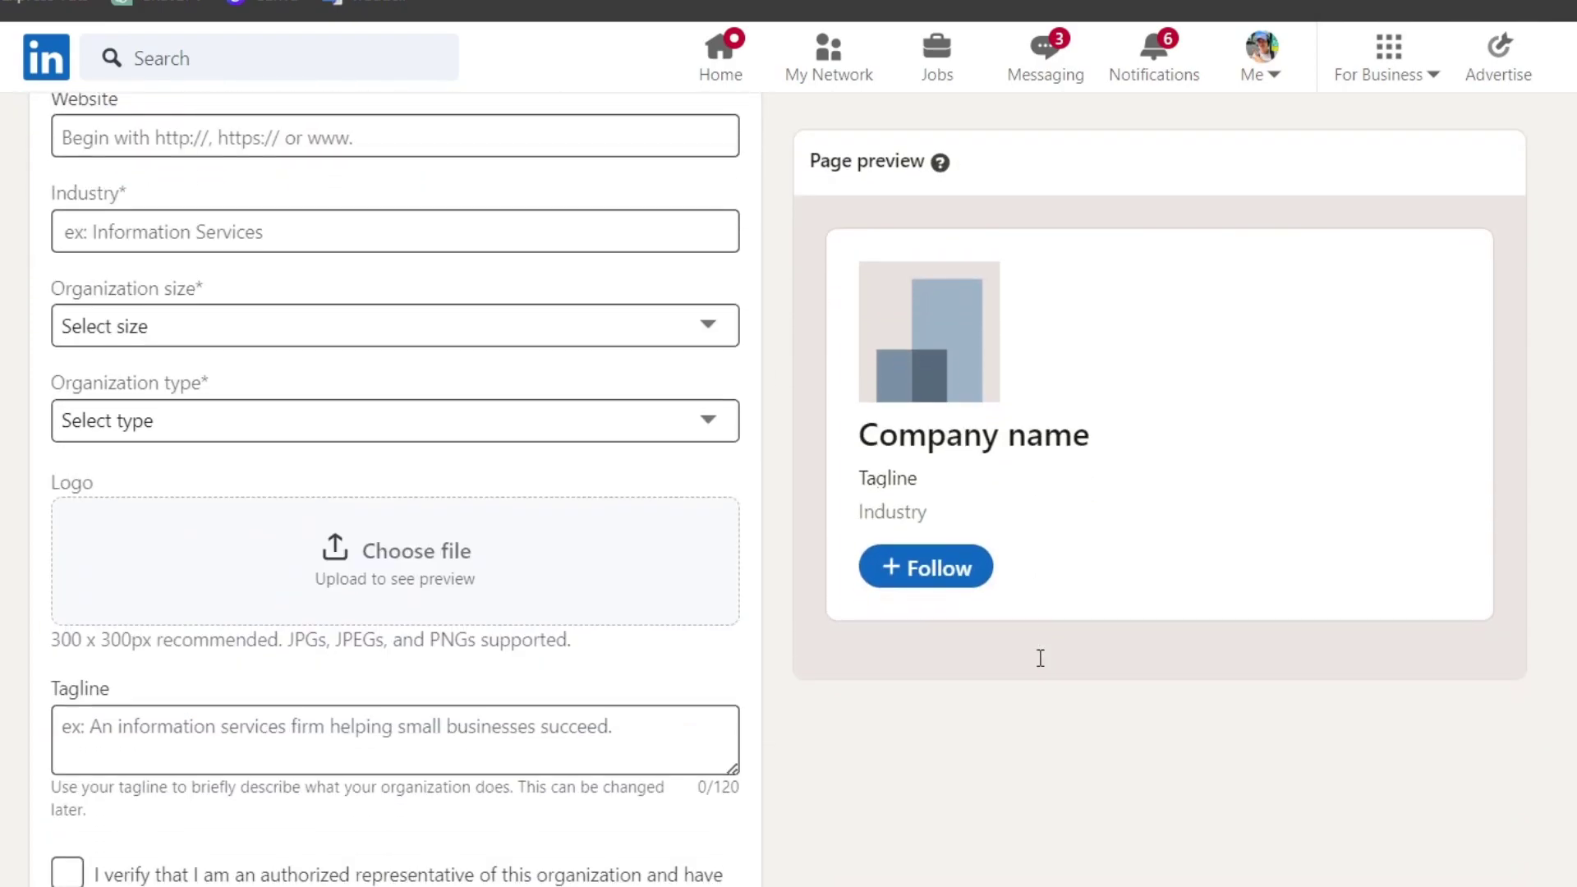
scroll(1038, 655, "up", 7)
scroll(616, 570, "down", 2)
Step: Start the company's LinkedIn address and tick the authorized-representative verification checkbox
left_click(496, 402)
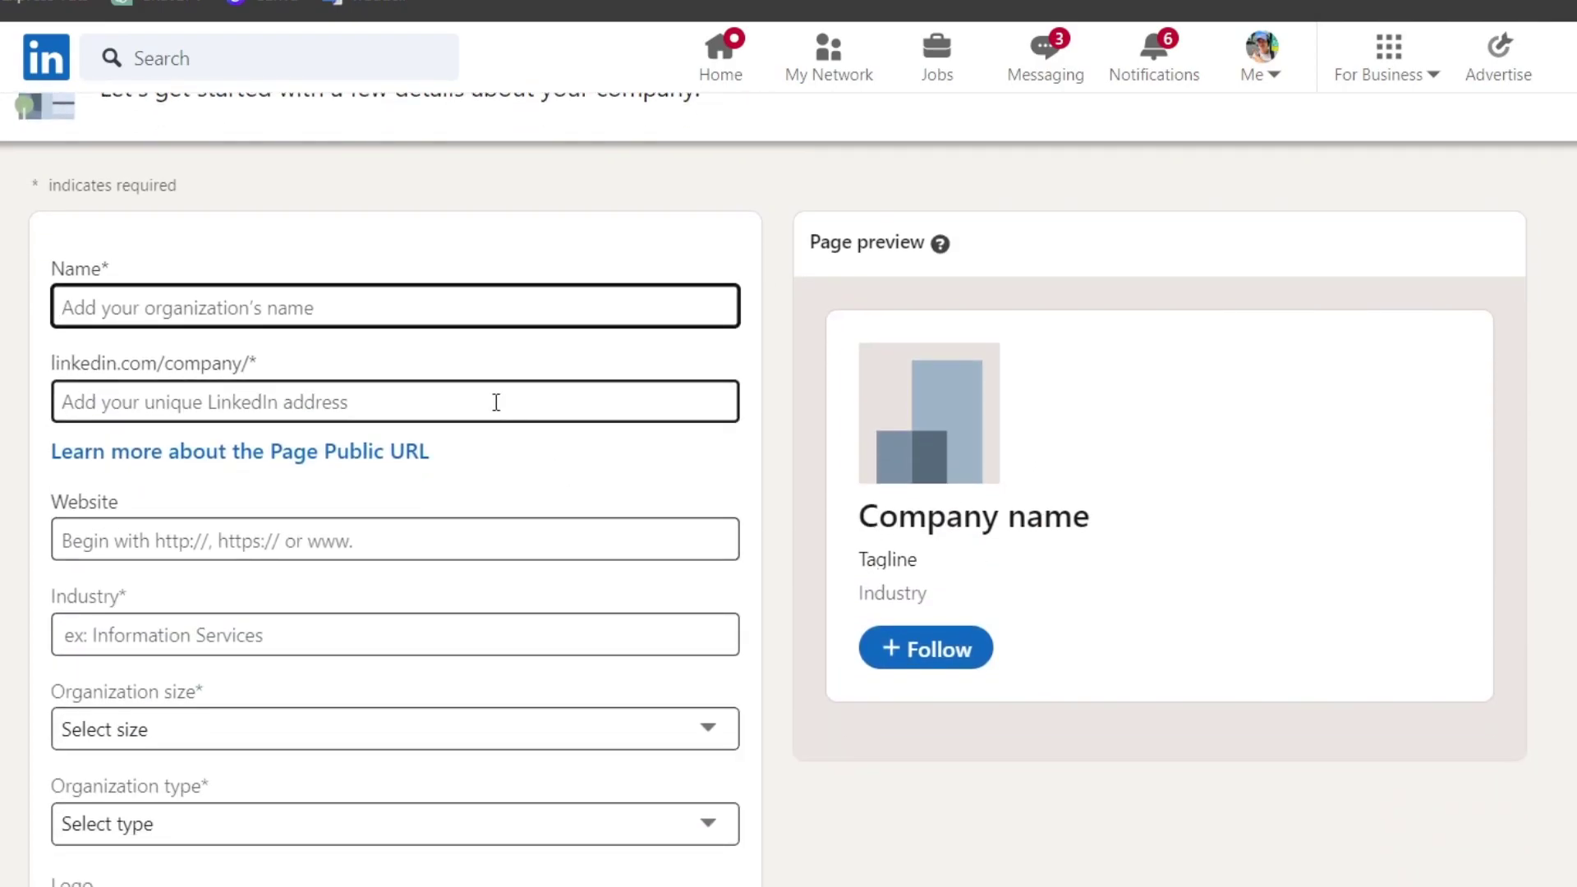
scroll(440, 514, "down", 4)
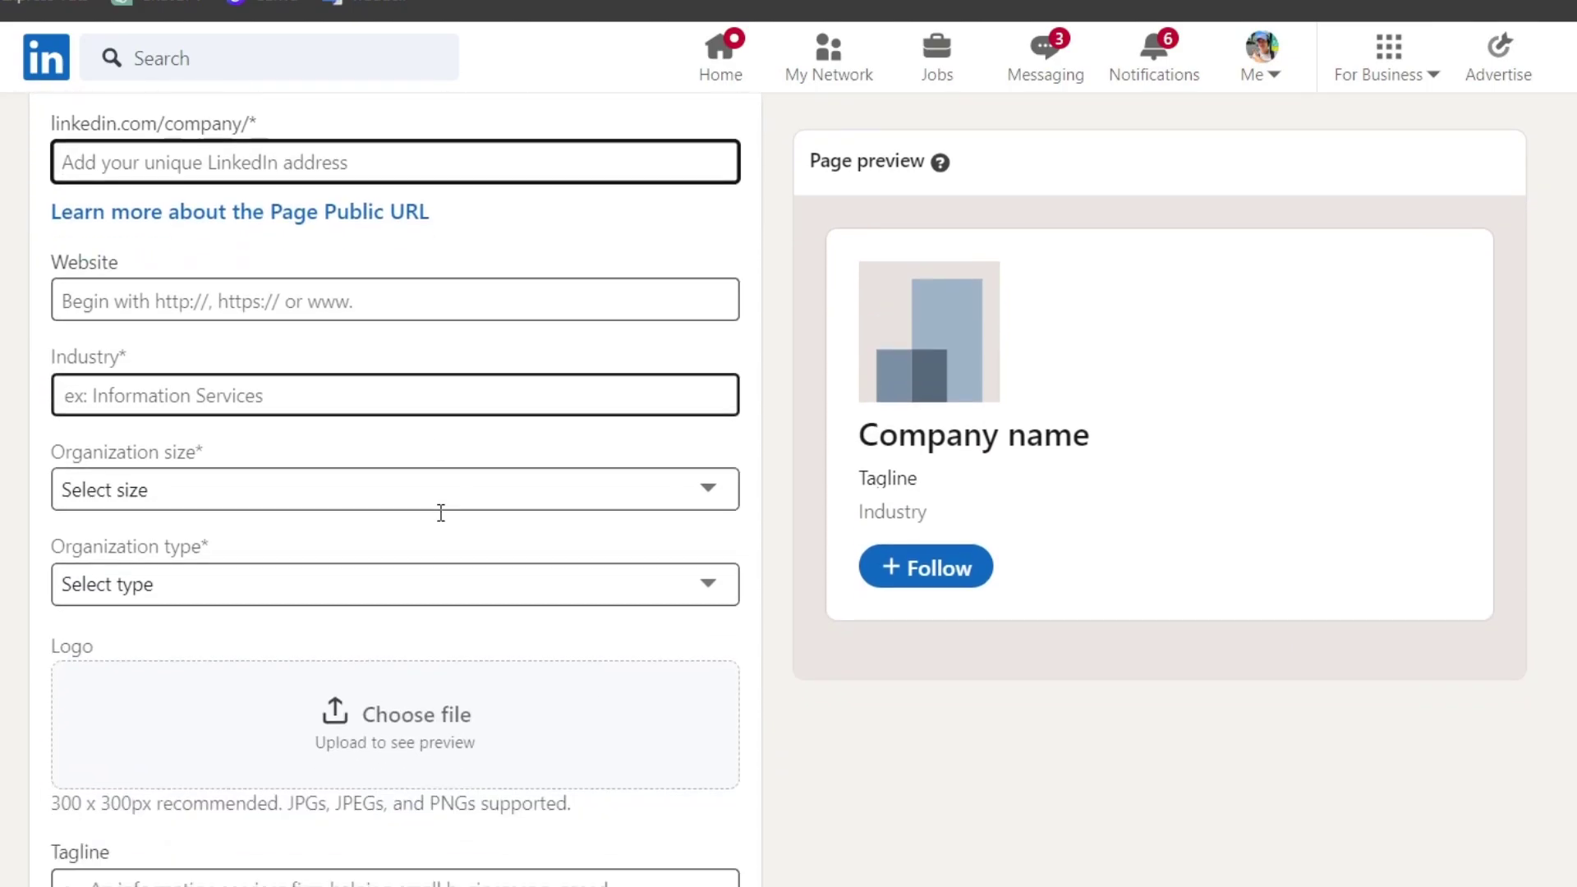
scroll(296, 501, "down", 2)
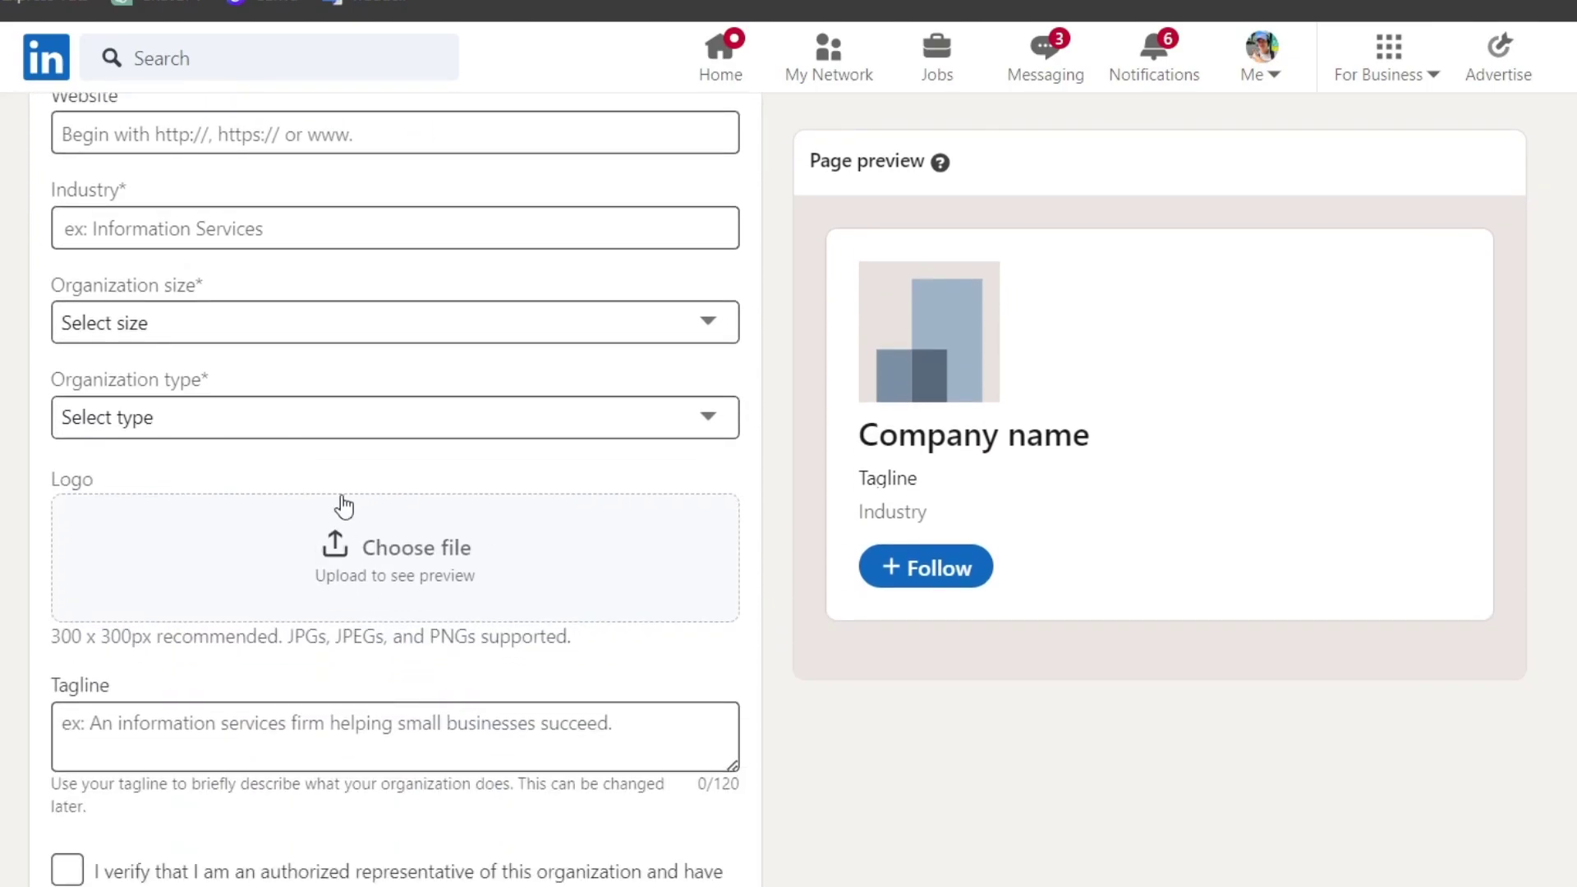
scroll(340, 579, "down", 2)
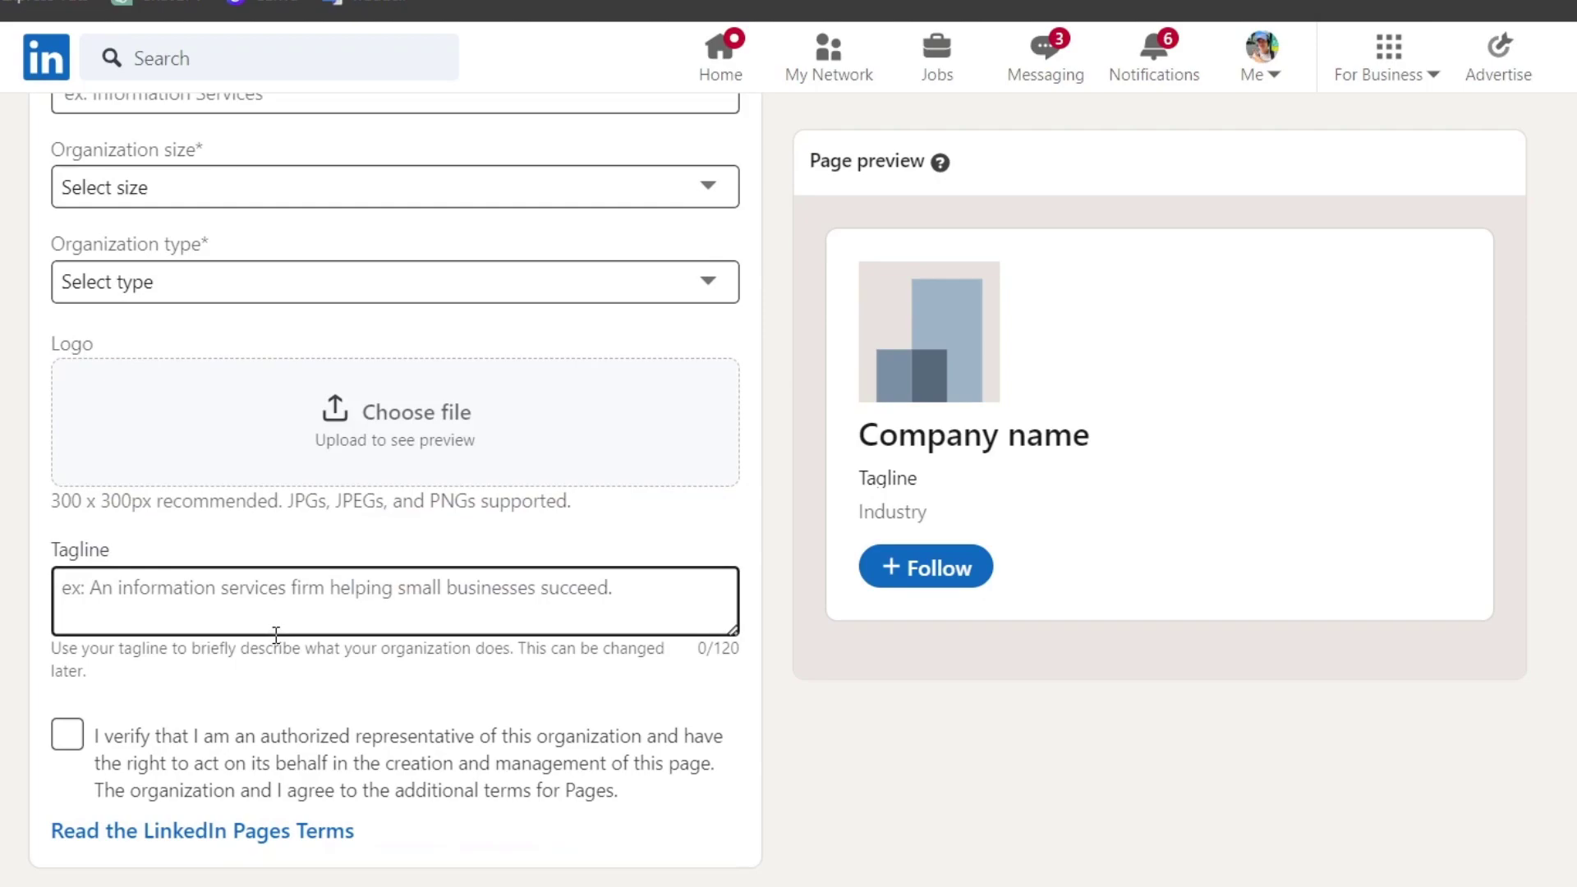
scroll(279, 657, "down", 1)
left_click(251, 671)
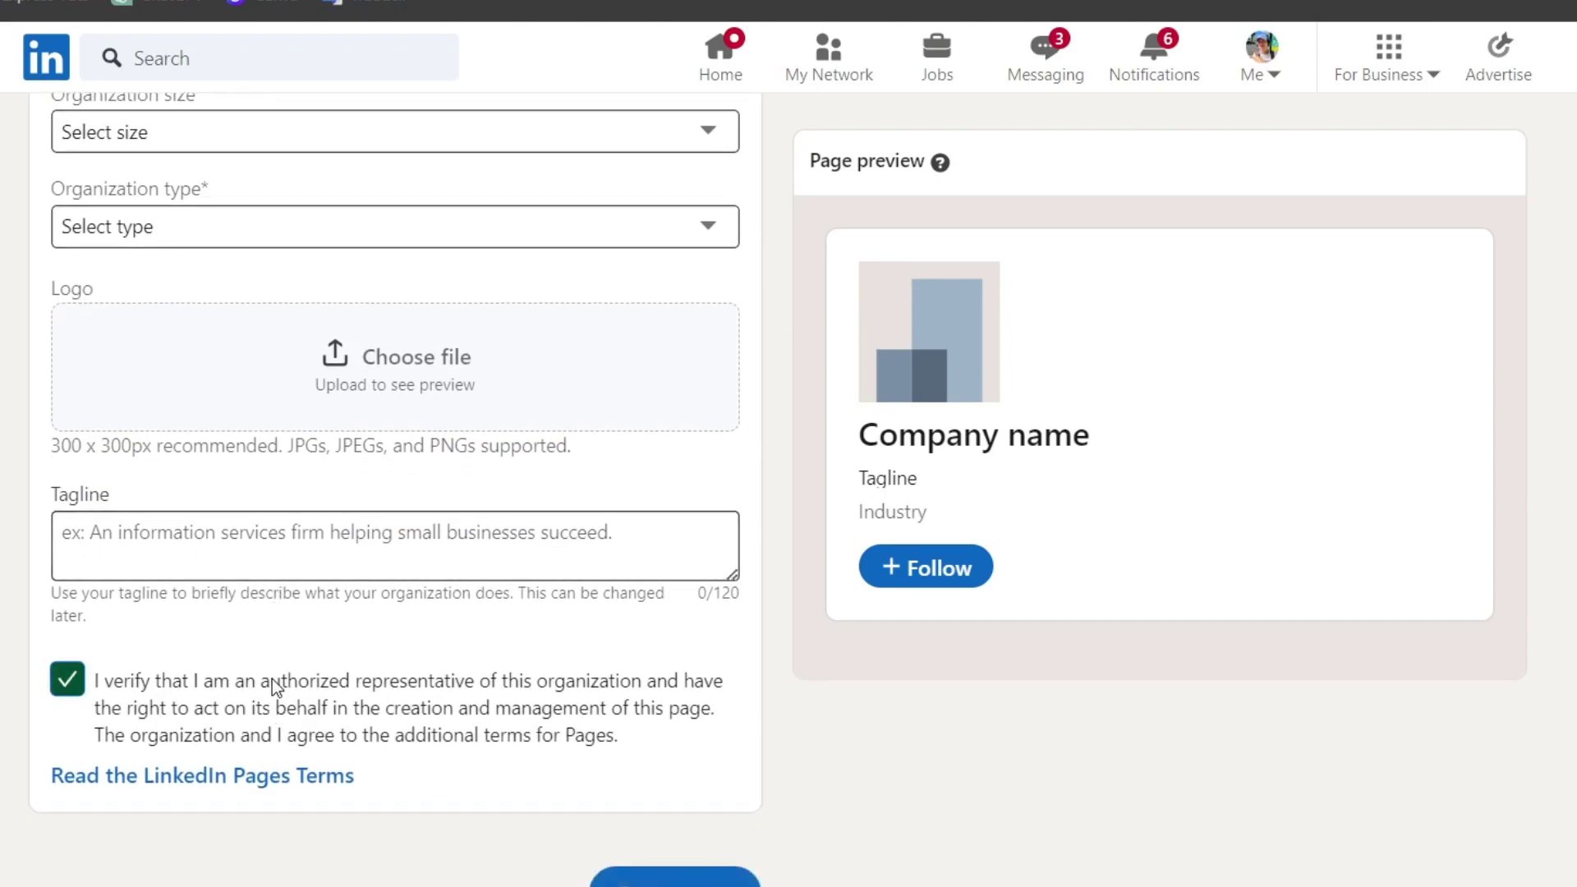
left_click_drag(273, 679, 593, 708)
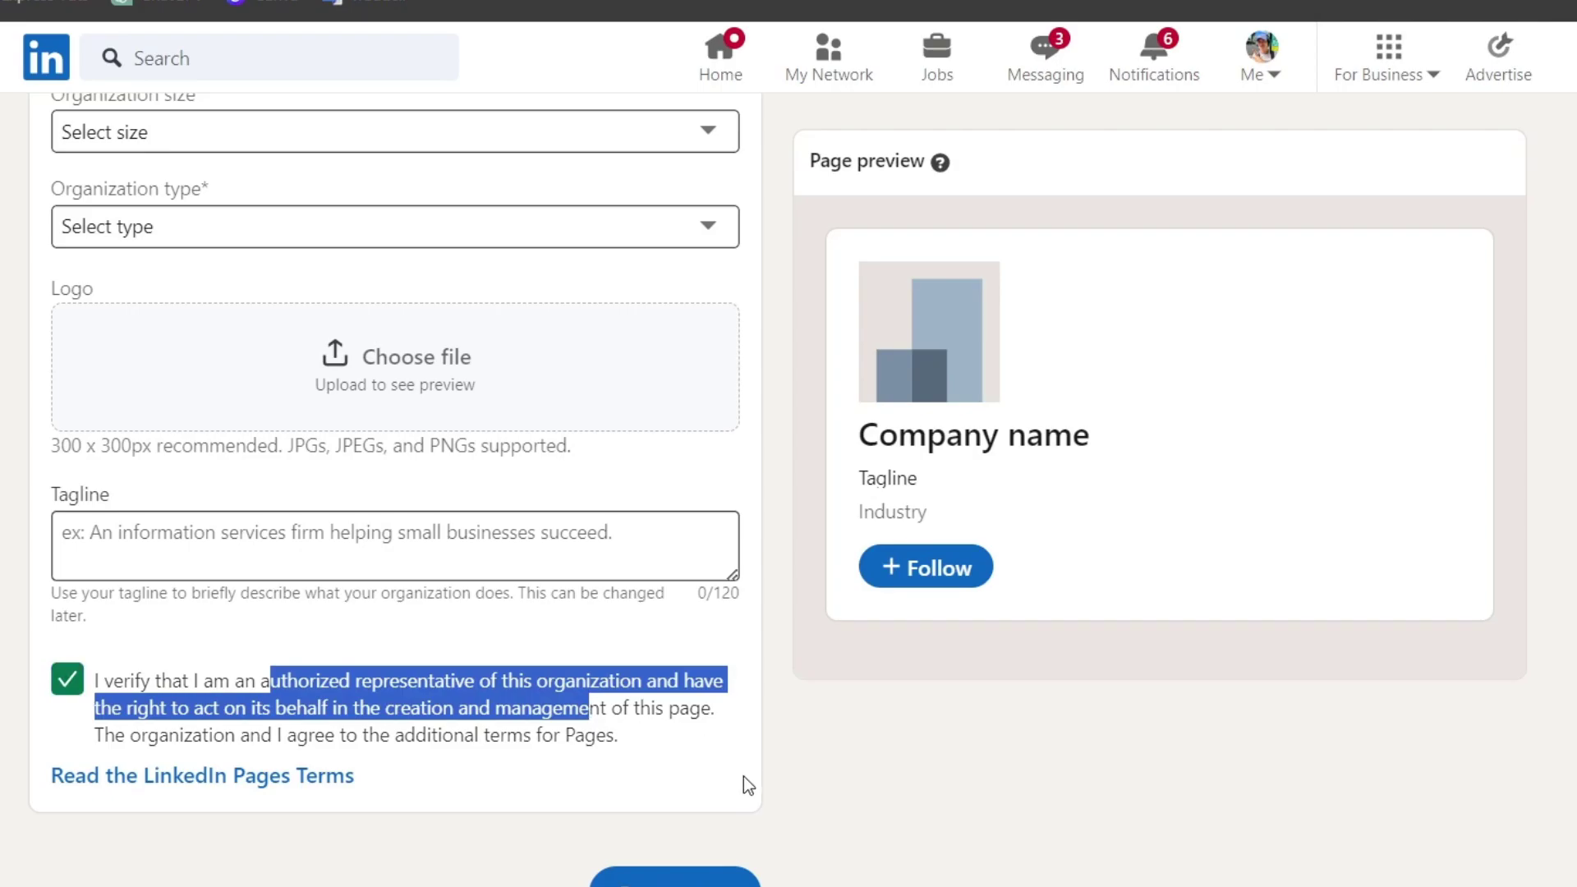
scroll(746, 775, "up", 7)
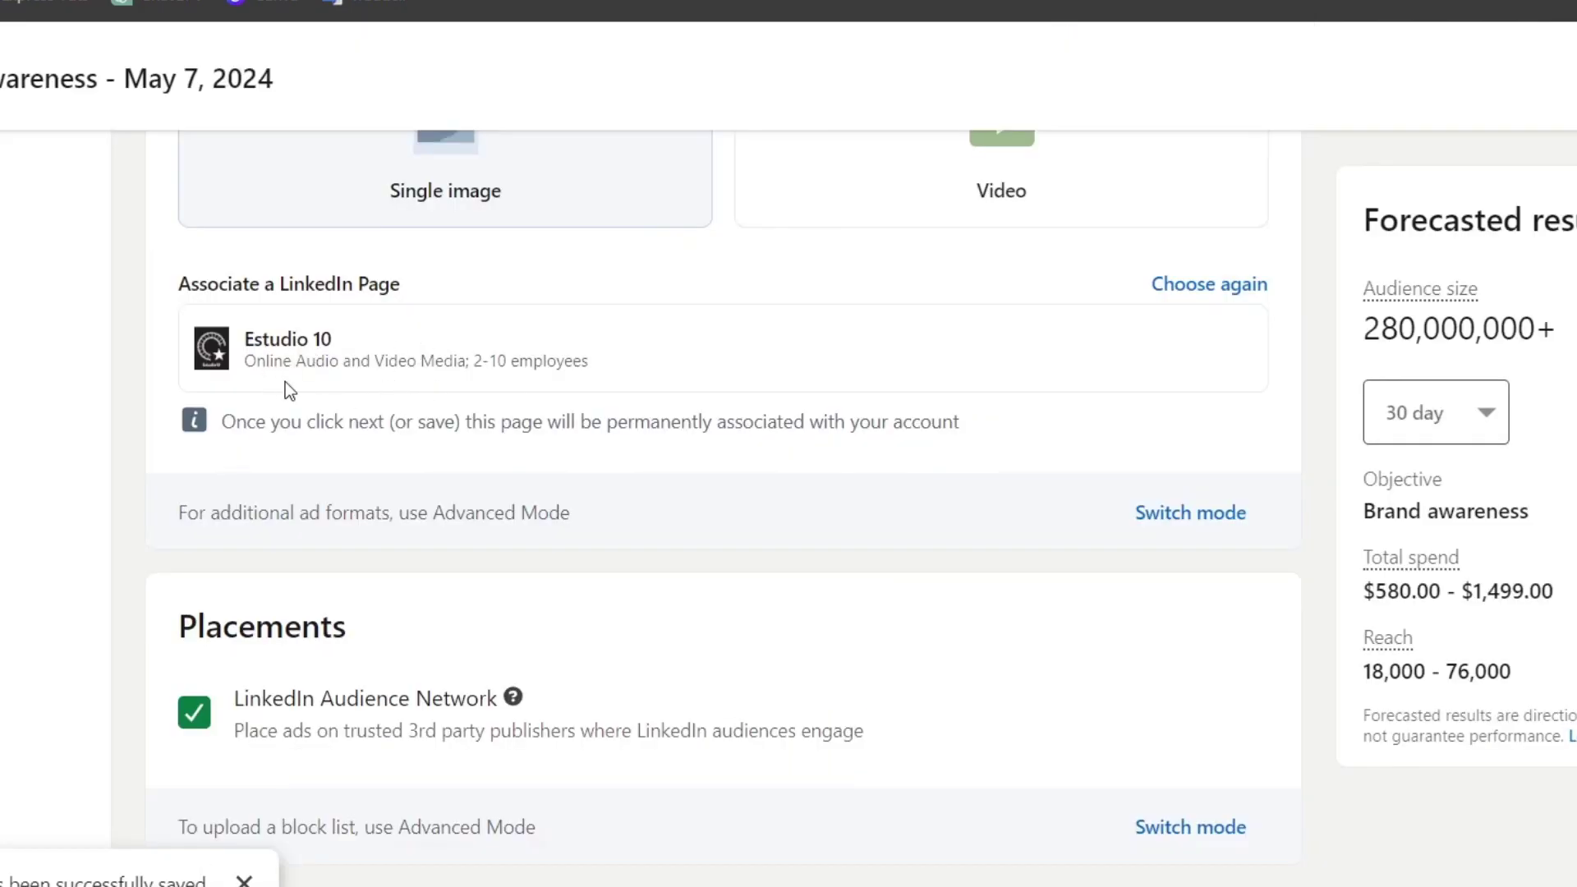
Step: Switch the campaign budget type from lifetime to Daily budget
scroll(309, 377, "down", 6)
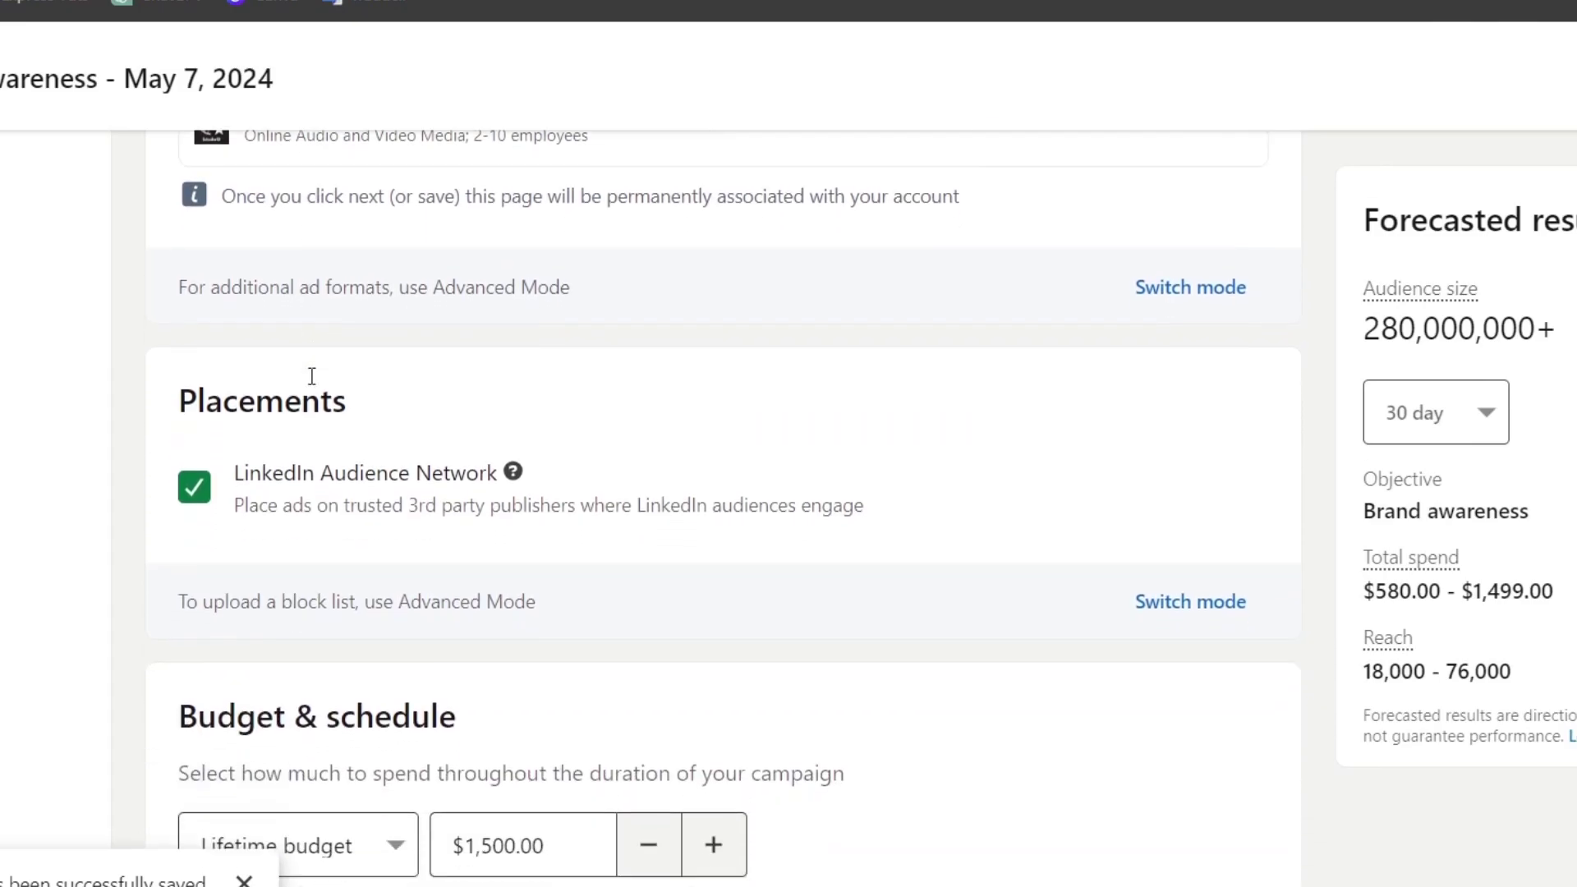
scroll(309, 376, "down", 1)
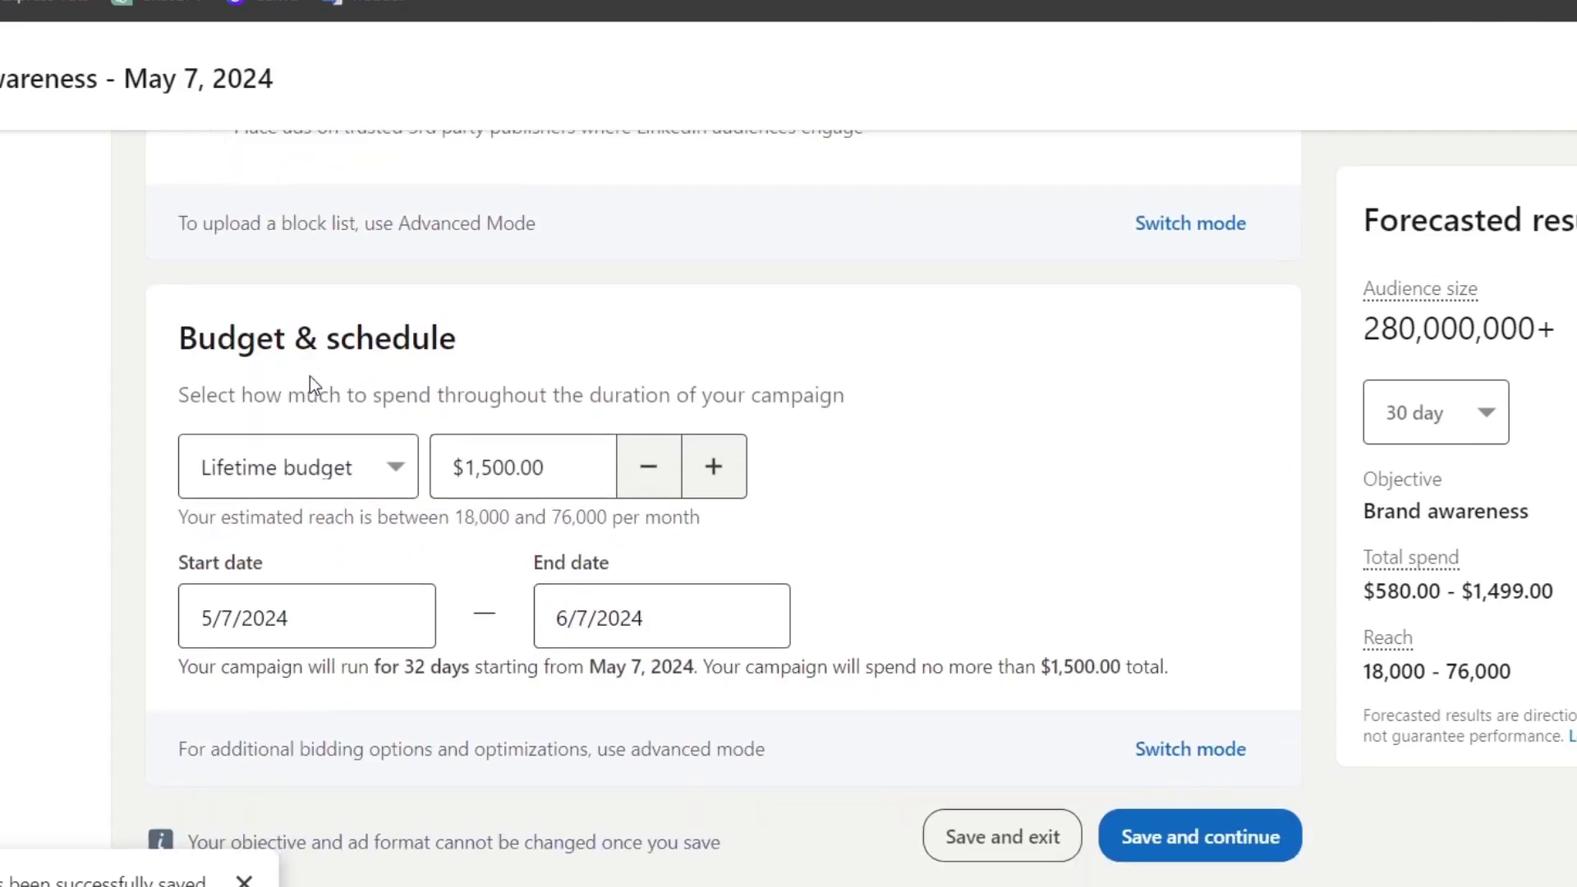
left_click(389, 463)
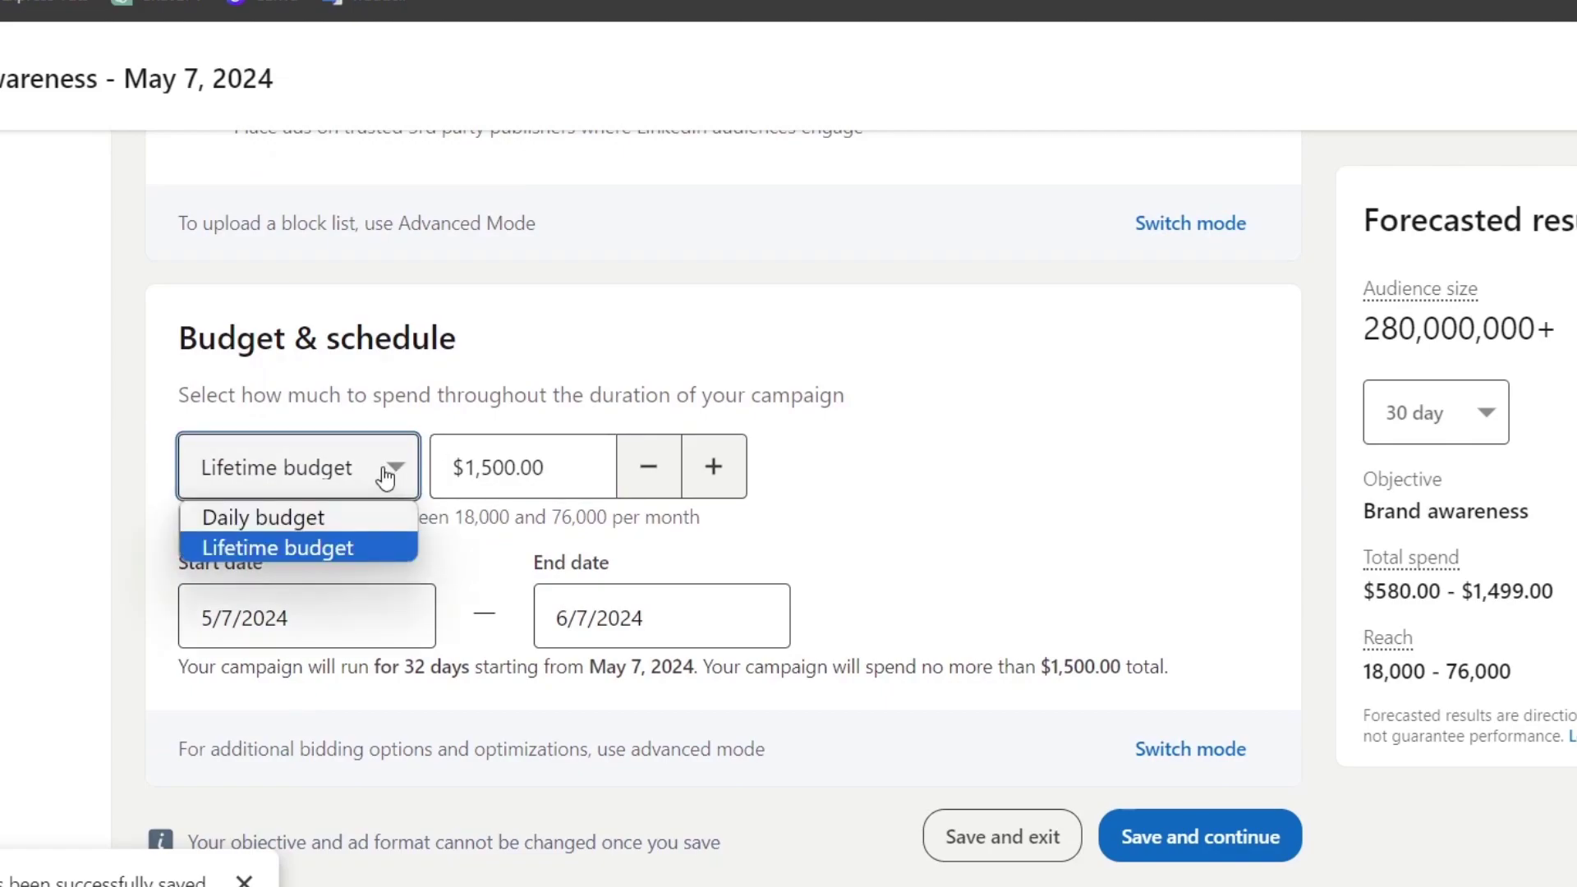
left_click(351, 515)
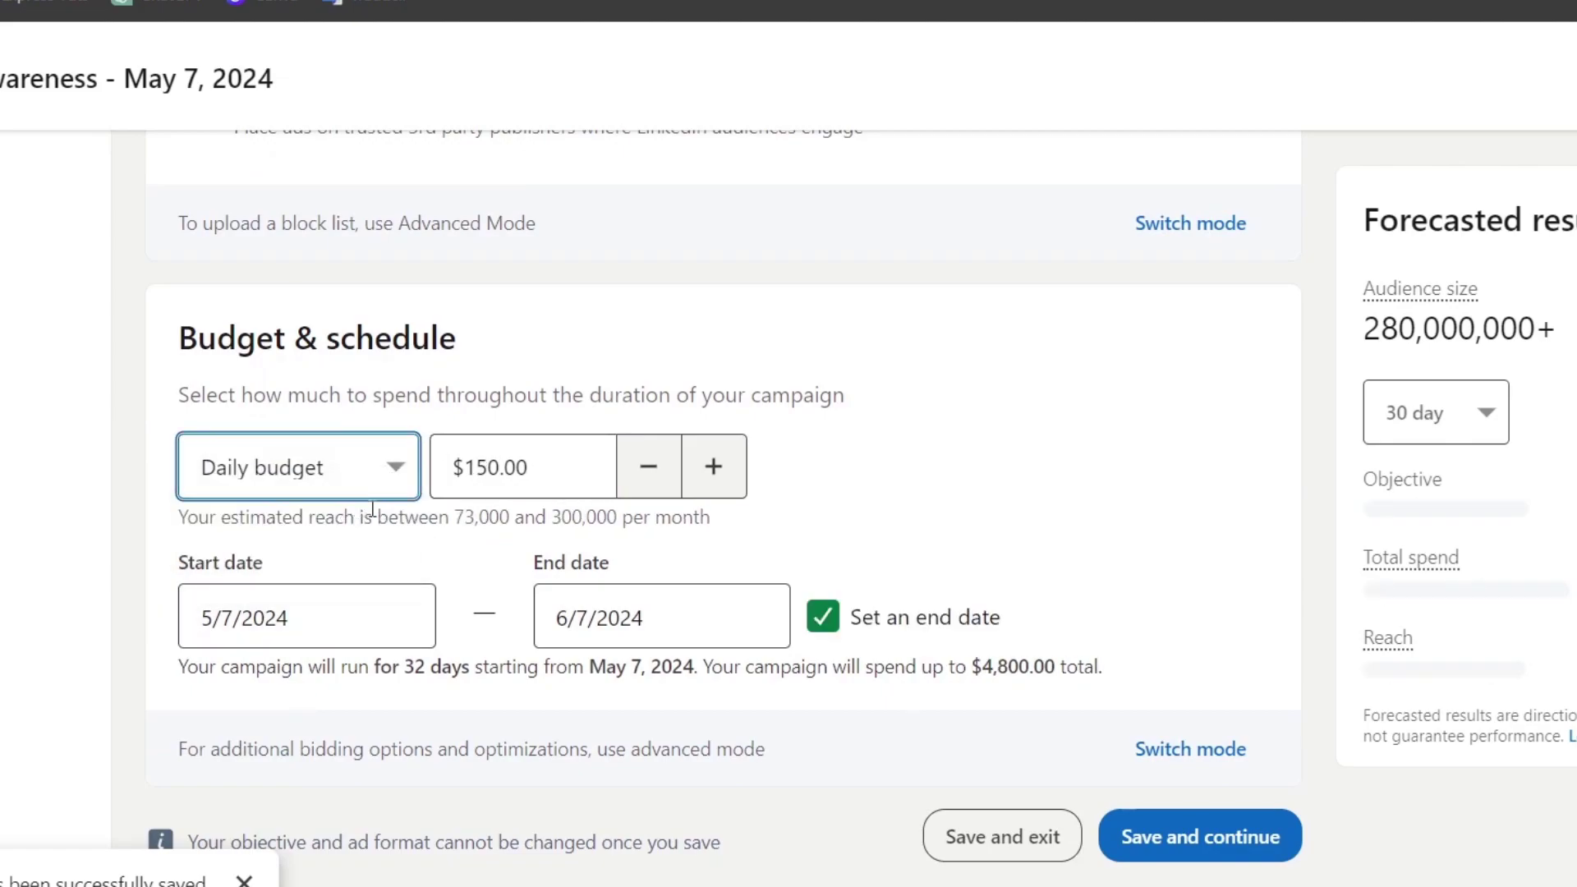
Step: Replace the daily budget amount with $10.00
left_click(656, 493)
left_click(655, 492)
left_click(656, 493)
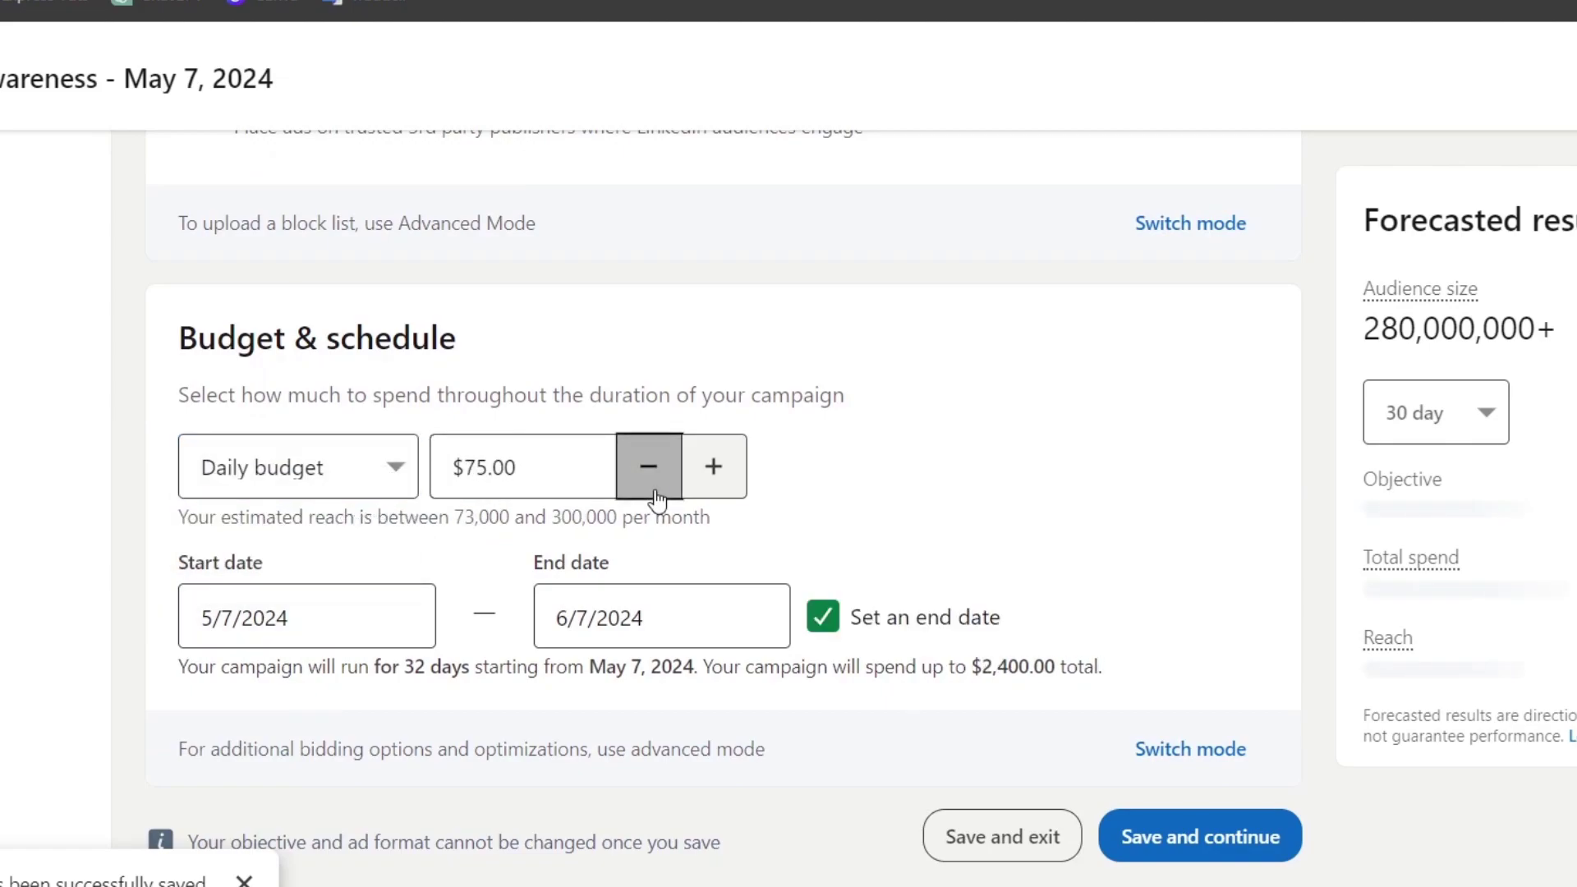
left_click(655, 493)
left_click(655, 492)
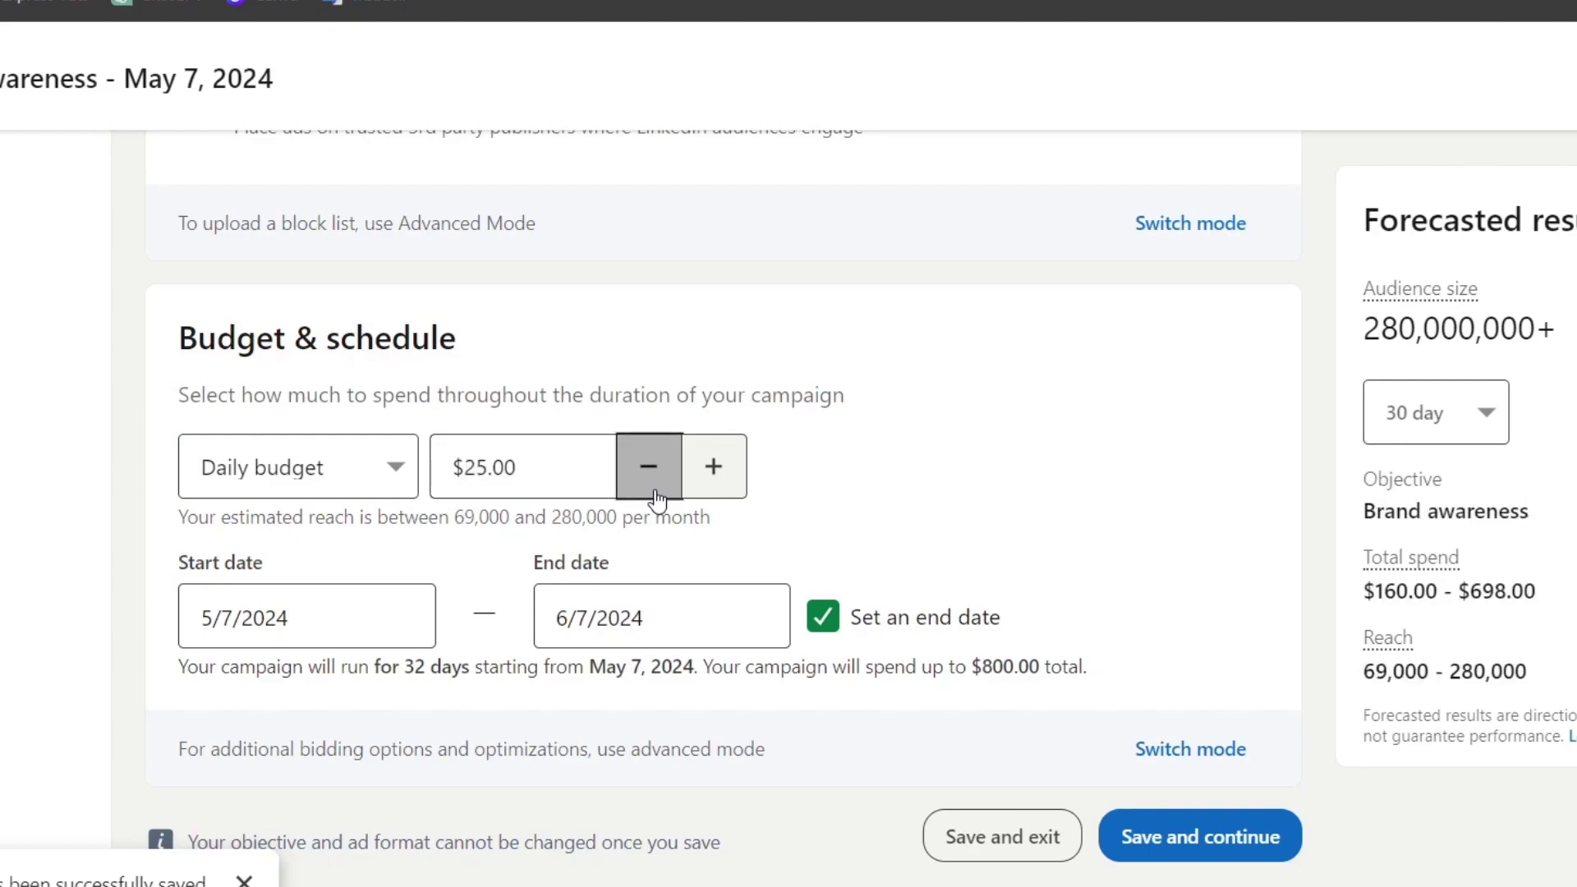
left_click(656, 493)
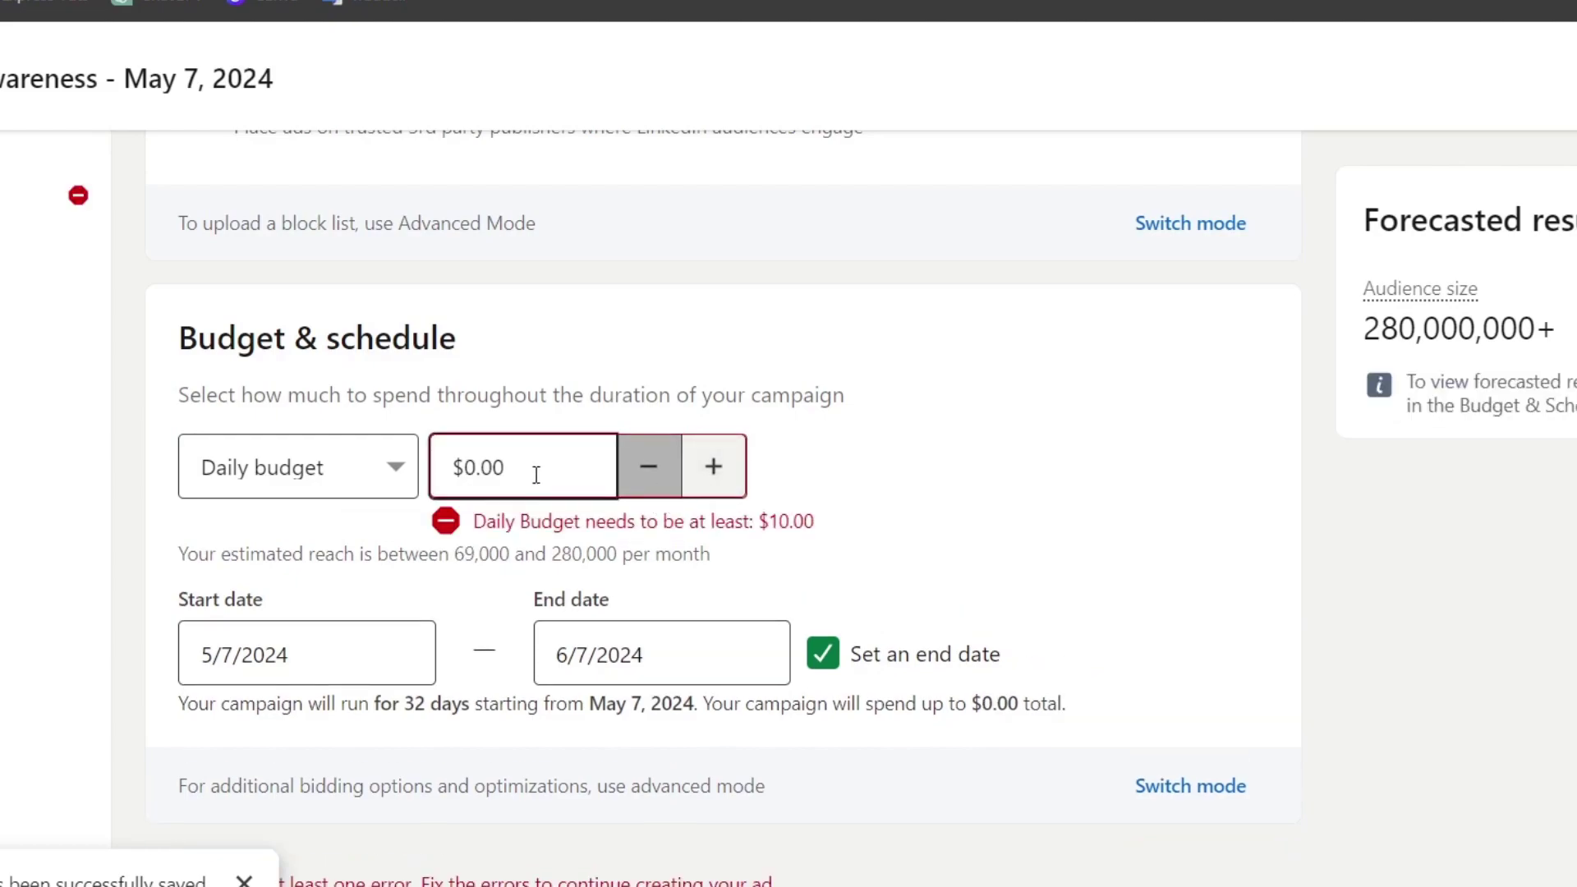
left_click_drag(485, 522, 767, 528)
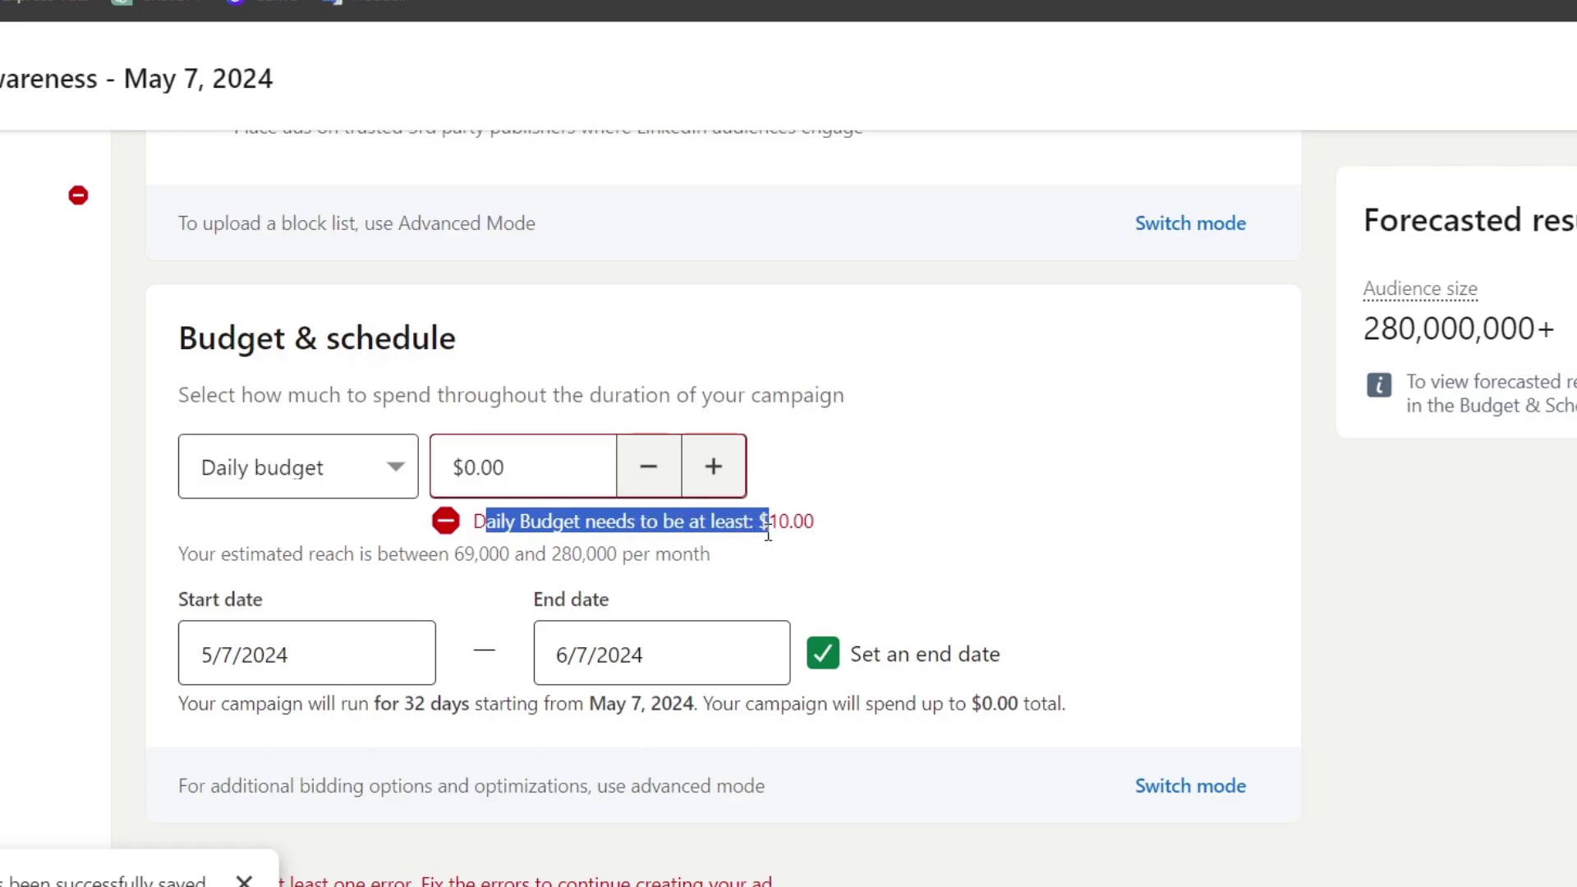
left_click(545, 461)
key("ctrl+a")
key("BackSpace")
type("1")
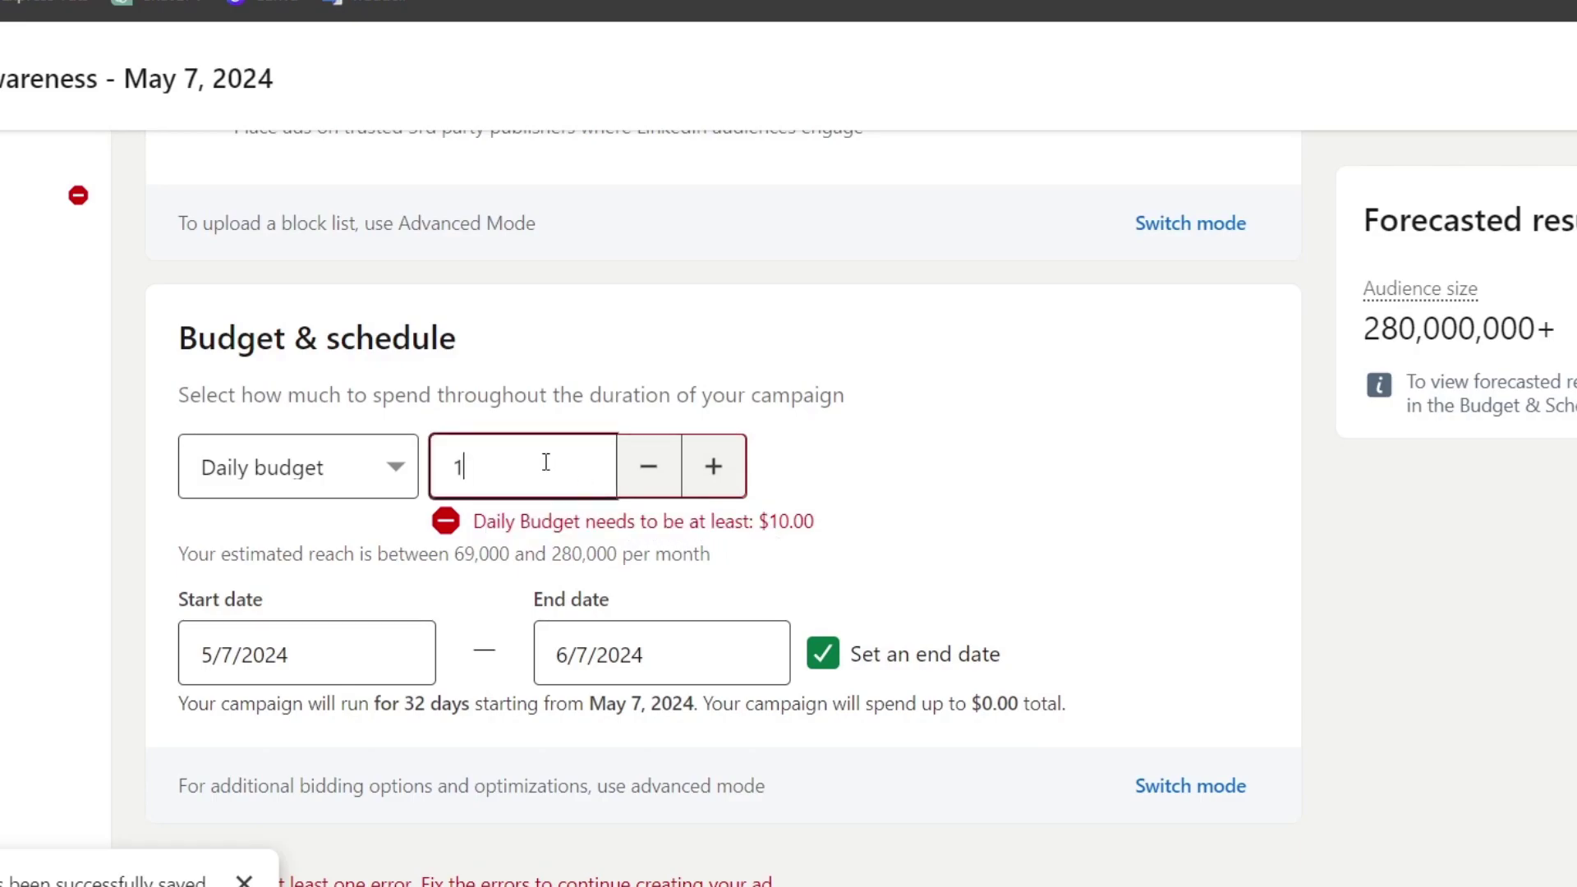
type("0")
left_click(900, 462)
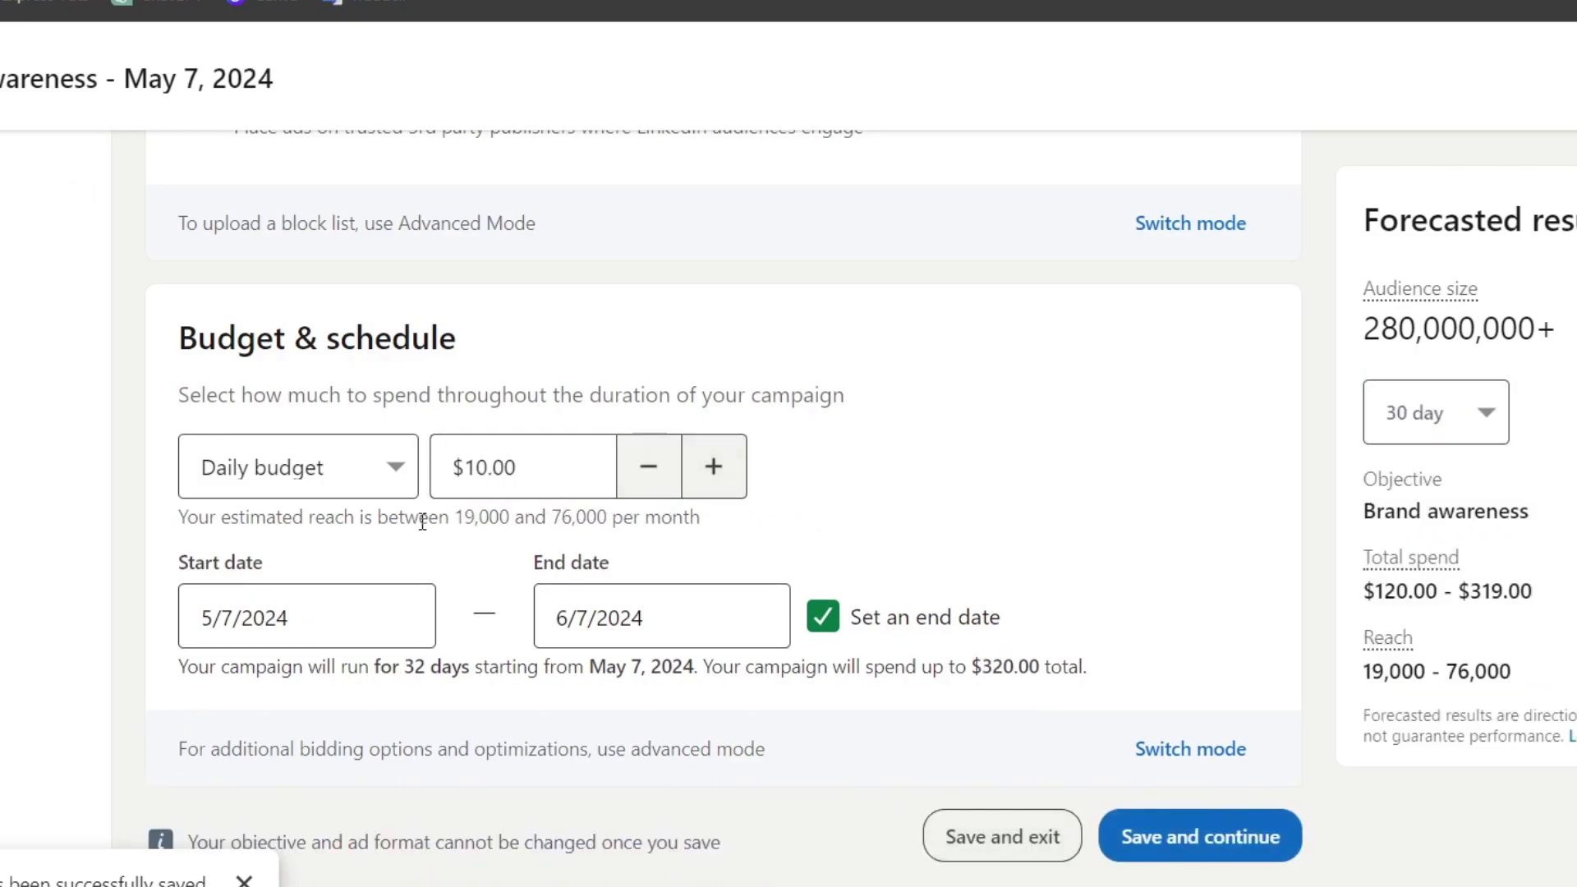
left_click(297, 599)
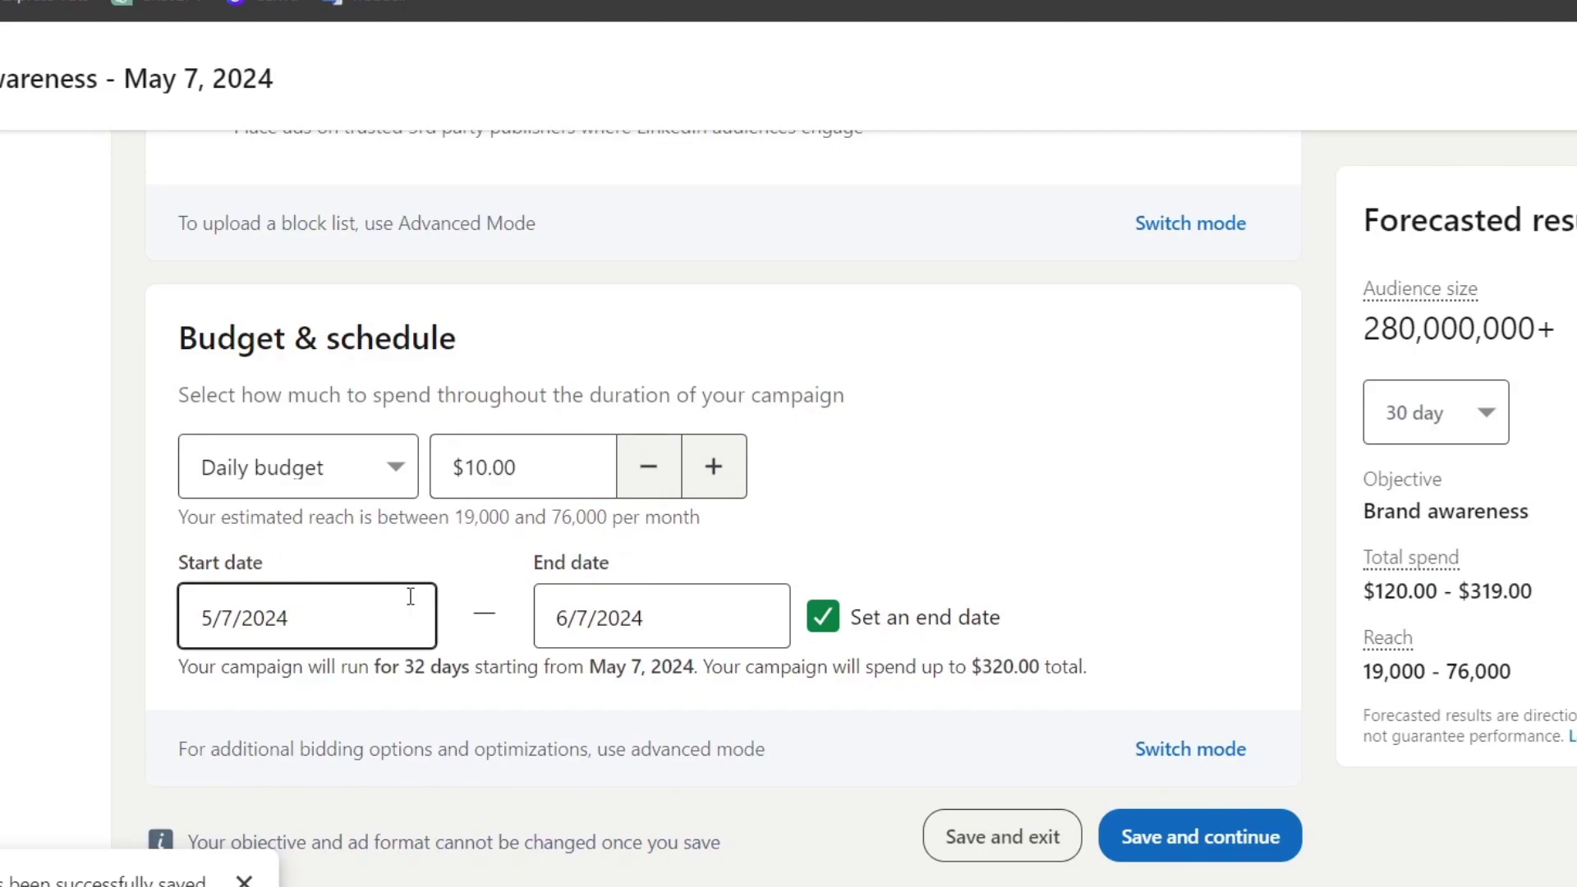
Step: Uncheck the end date, review the forecast spend and reach, and save the campaign settings
left_click(828, 623)
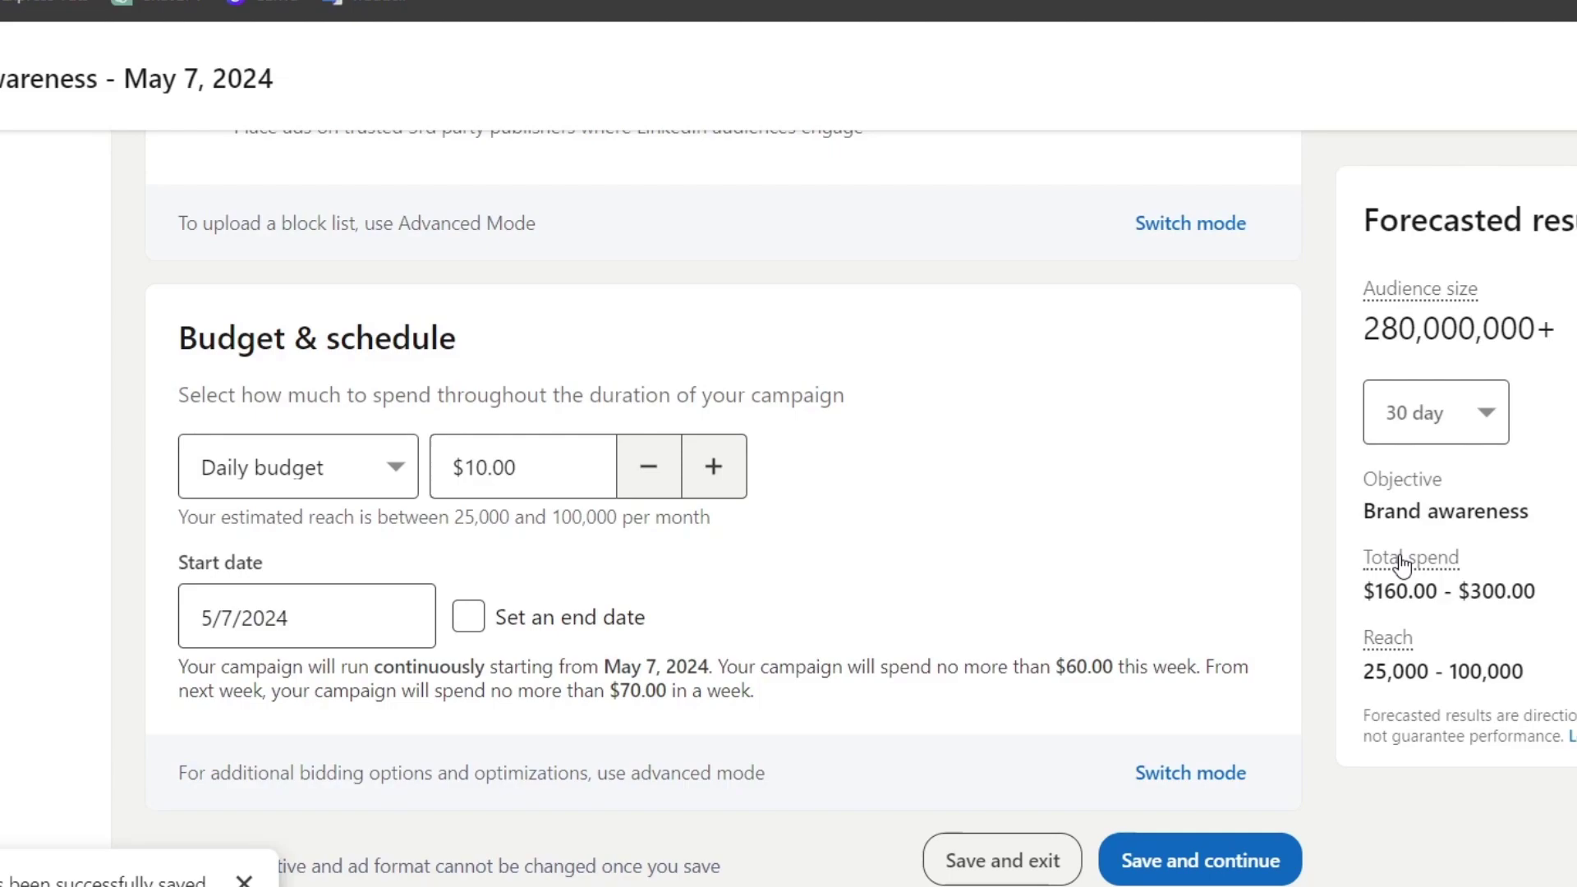
left_click_drag(1374, 591, 1452, 601)
left_click_drag(1365, 672, 1553, 684)
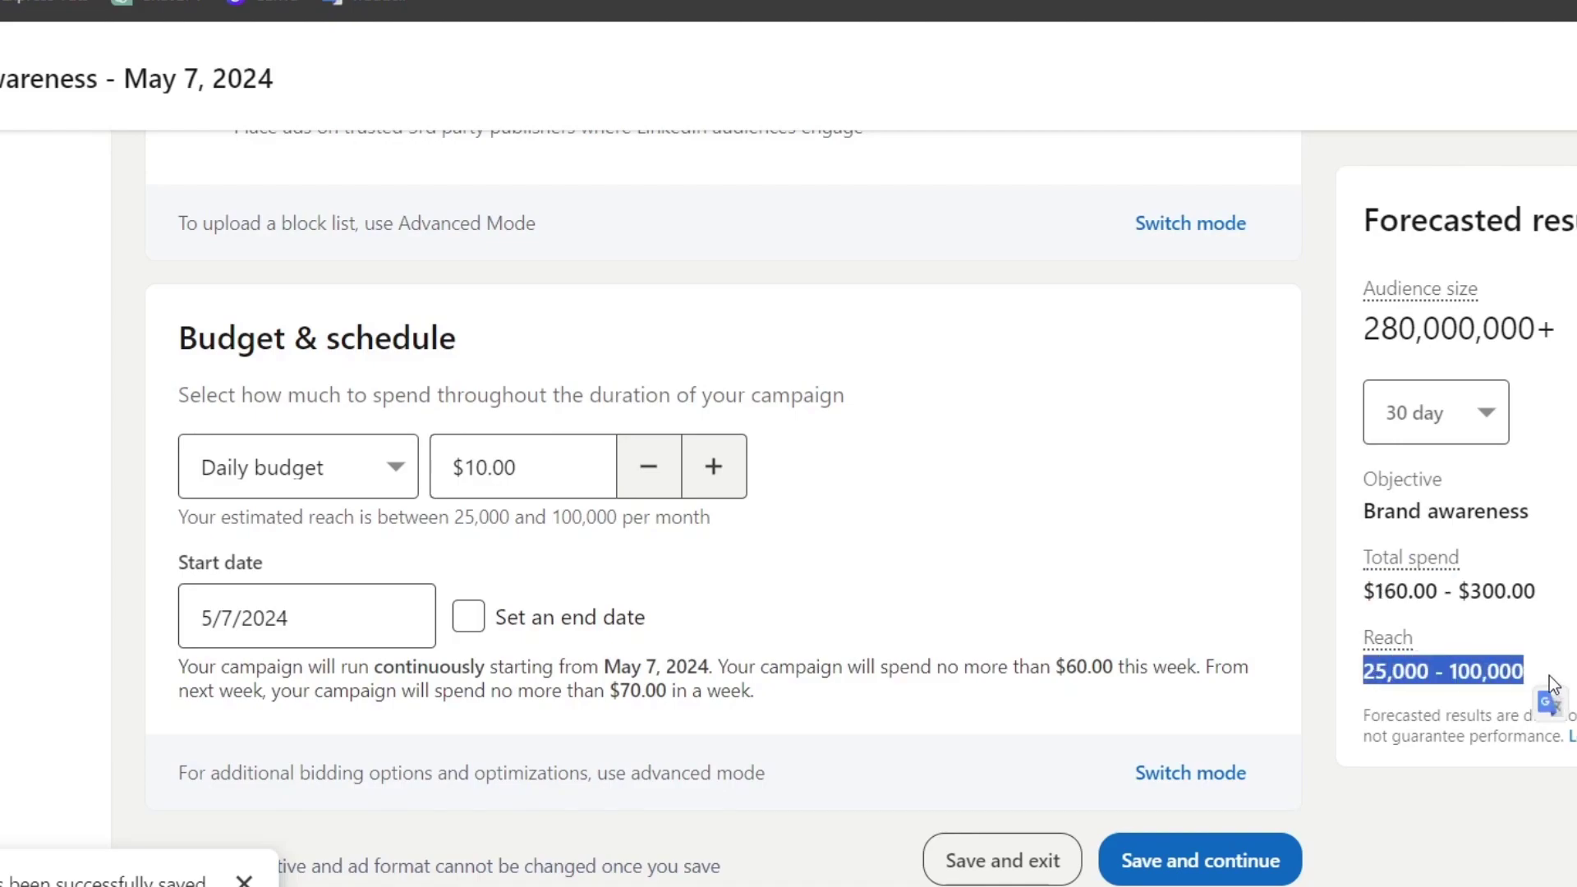
scroll(1156, 567, "down", 1)
left_click(1155, 568)
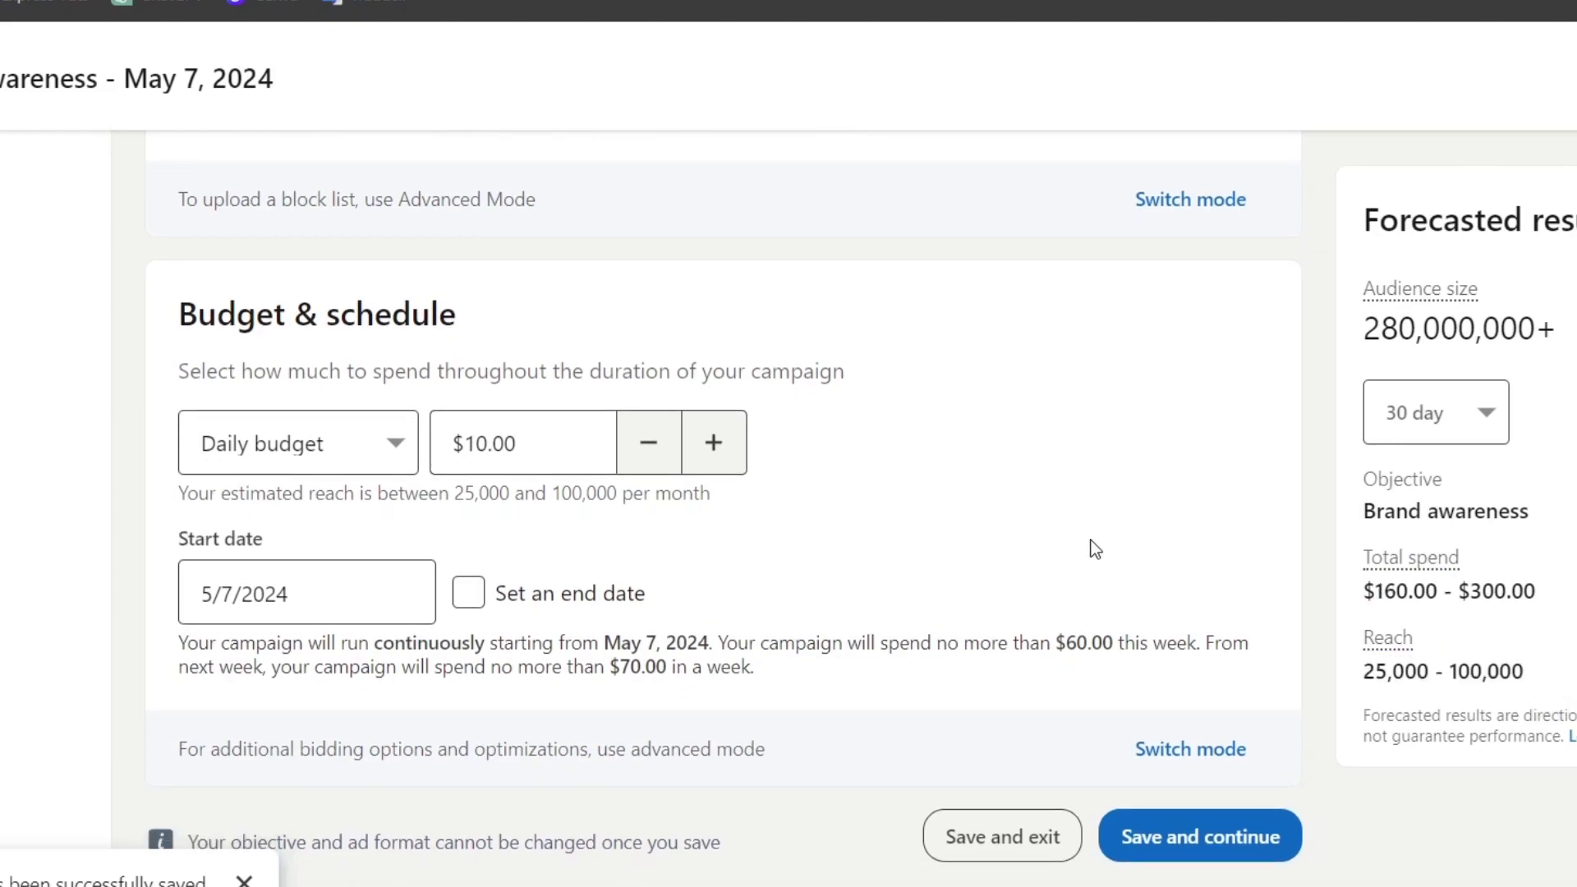
left_click(1175, 837)
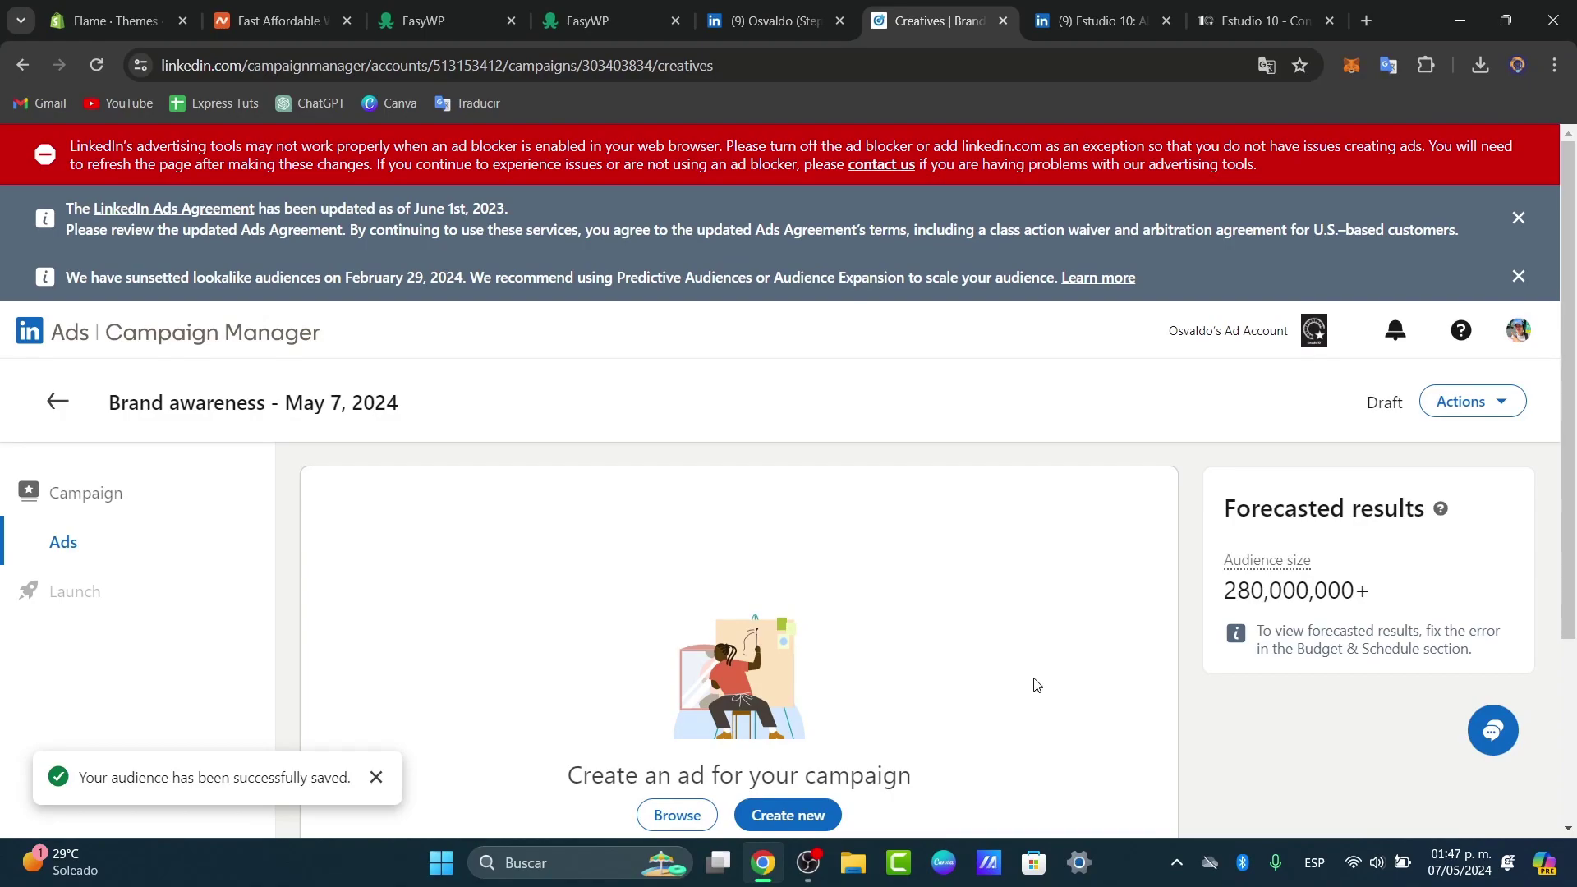
Step: Create a new single-image ad and begin filling in its introductory text
scroll(1034, 684, "down", 3)
left_click(789, 609)
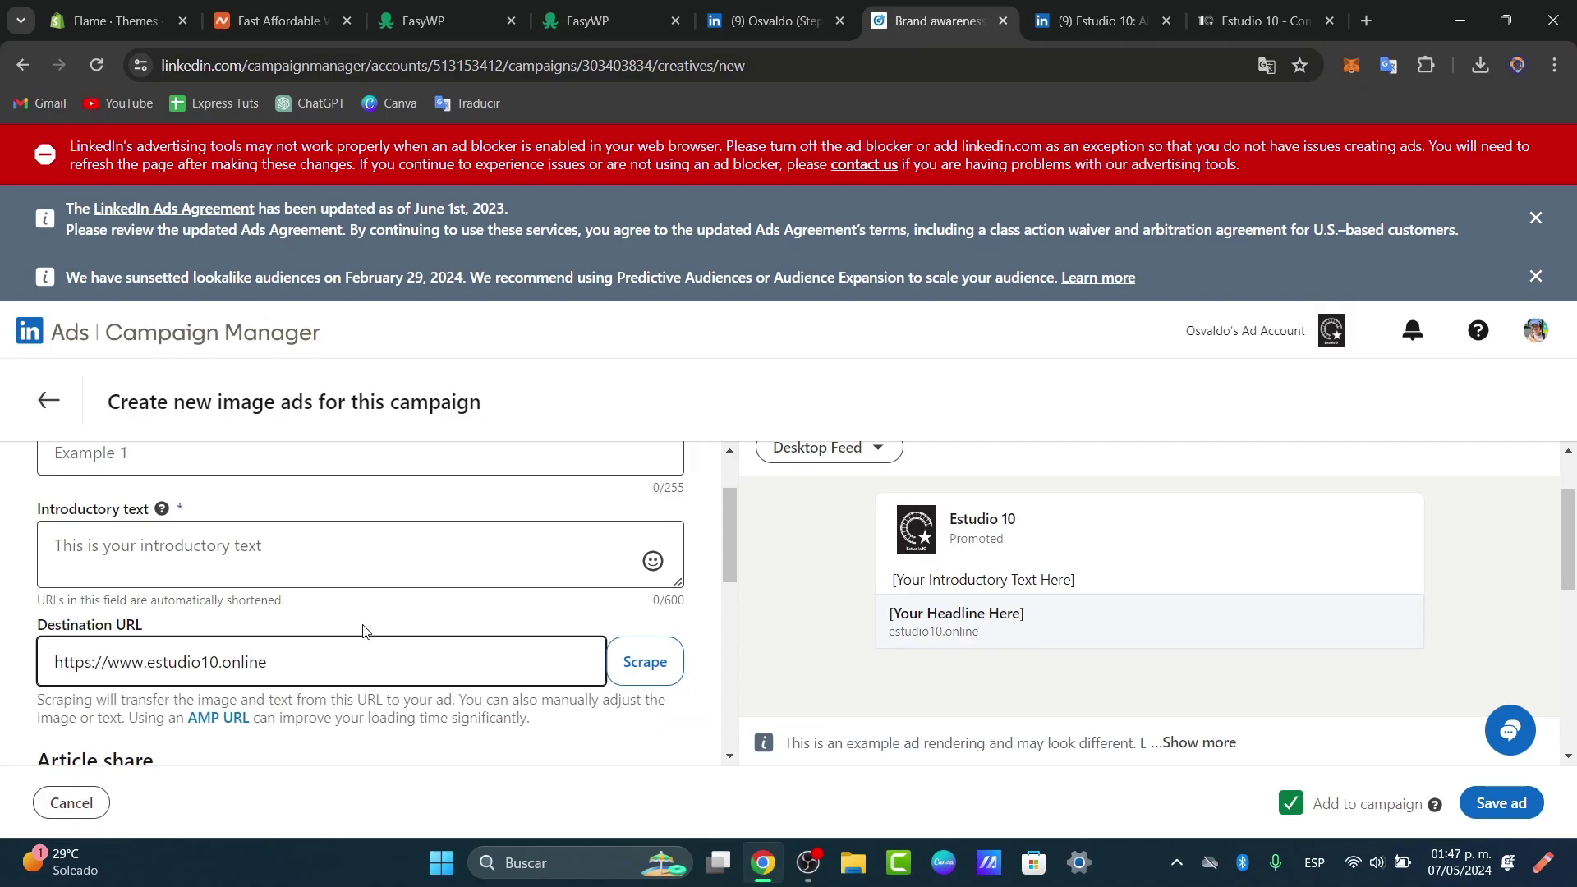
left_click(317, 545)
scroll(370, 557, "up", 1)
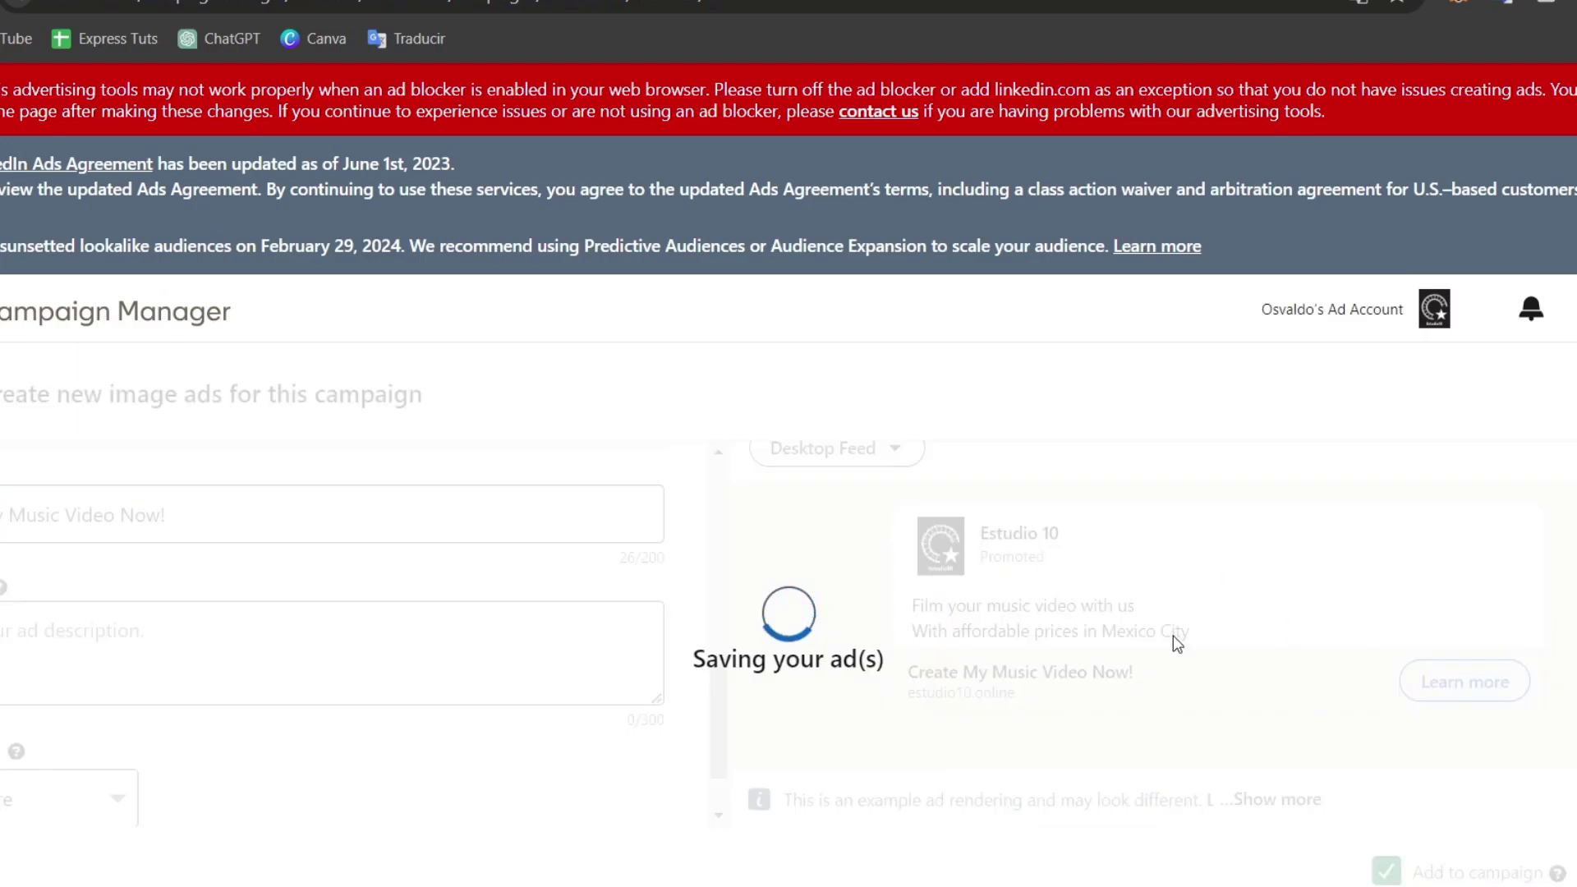
scroll(932, 628, "down", 2)
scroll(931, 627, "down", 2)
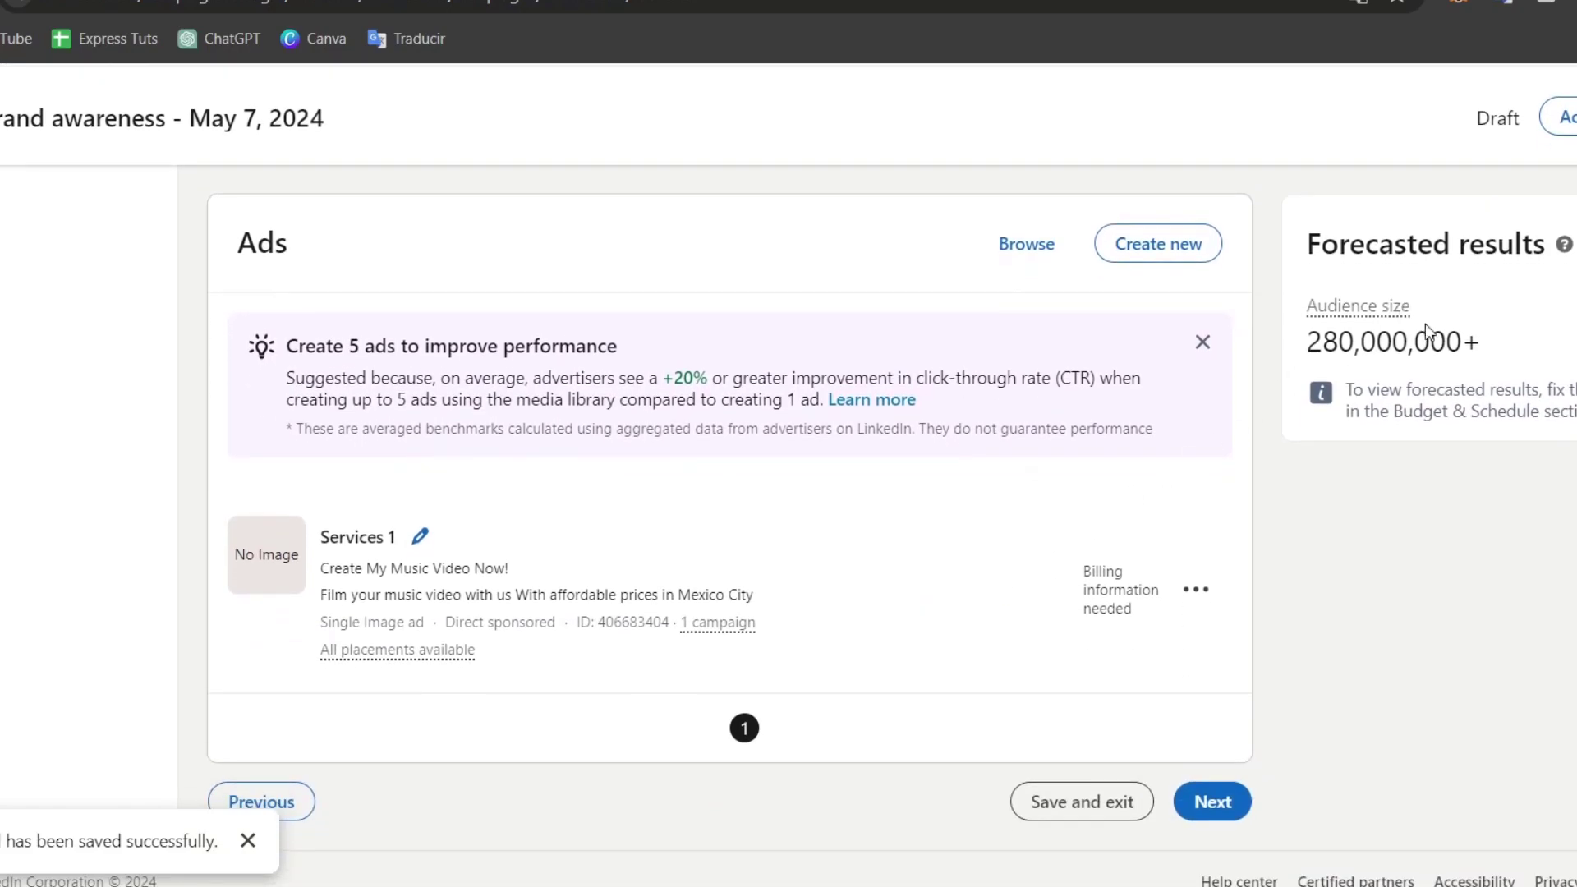
Step: Continue past the ads step and dismiss the A/B testing popup
left_click(1183, 809)
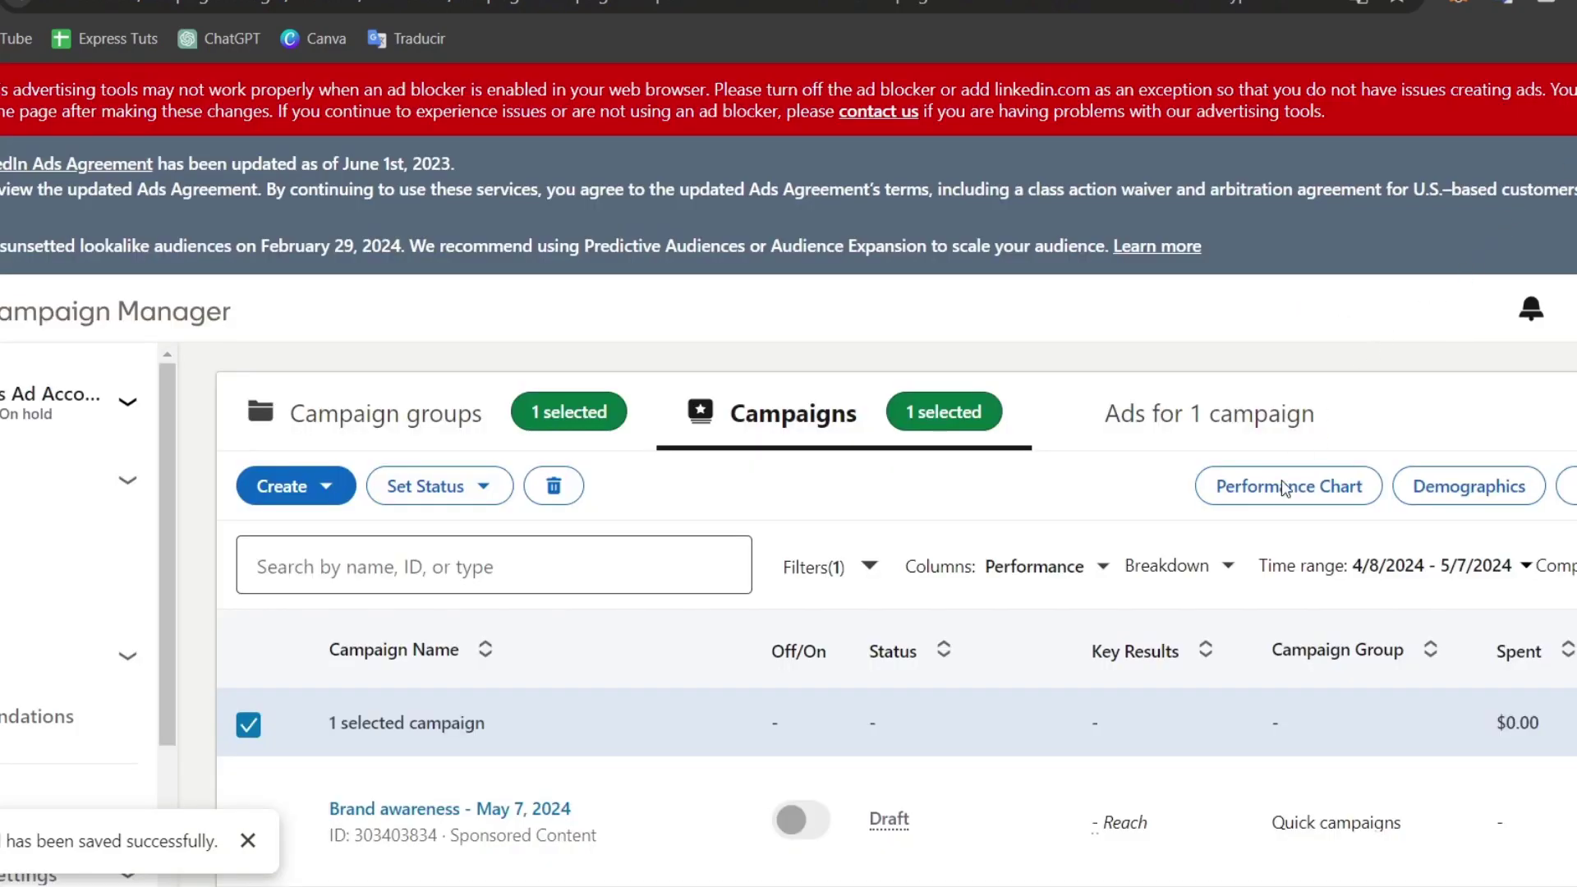
left_click(607, 530)
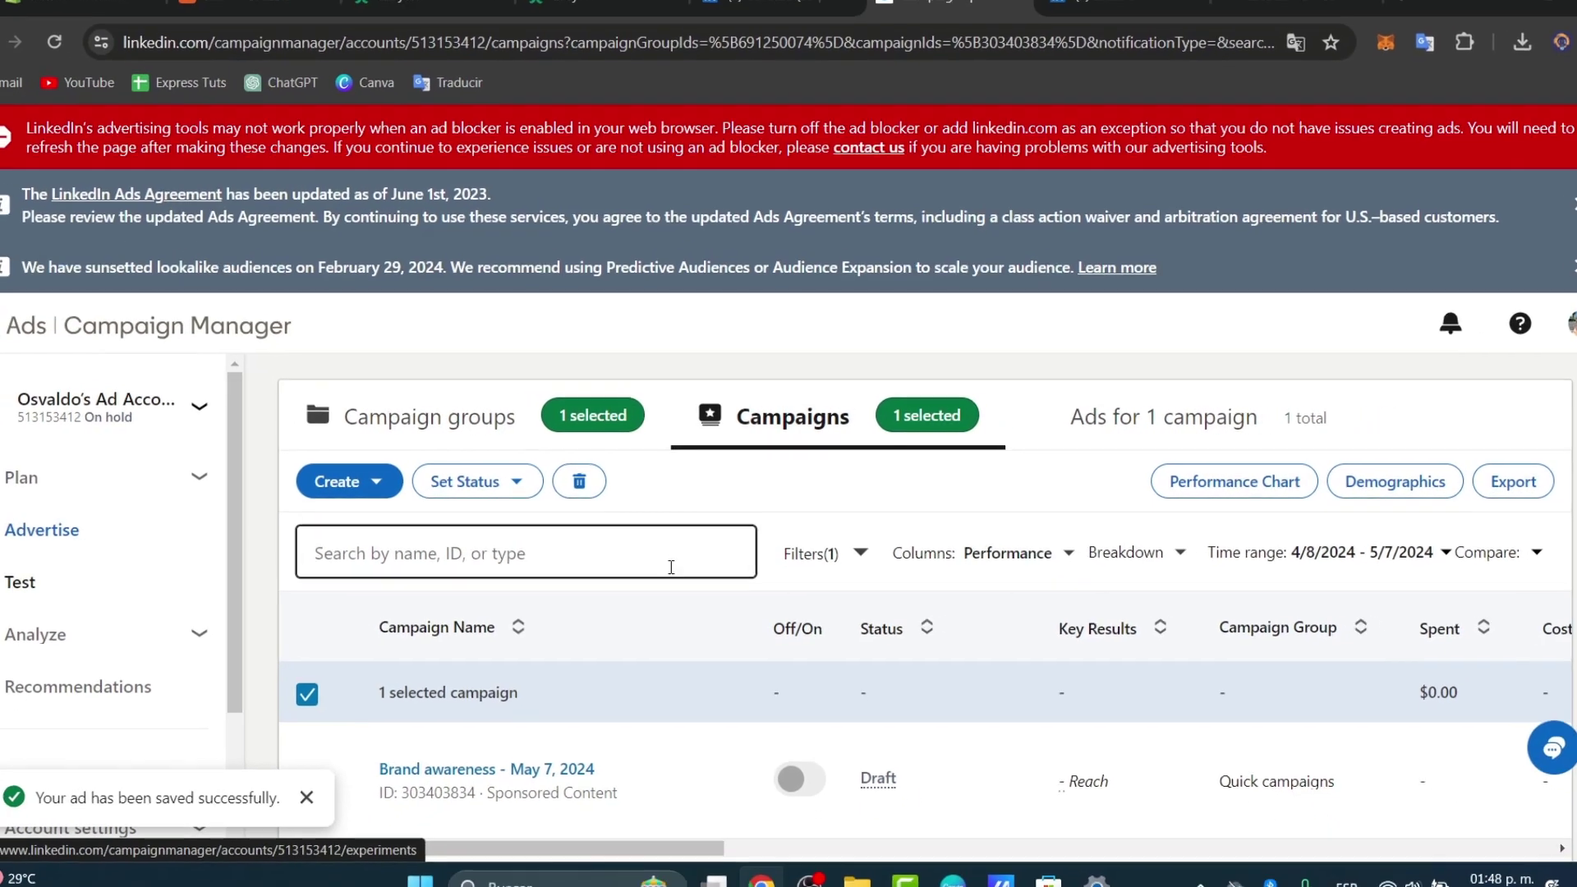
scroll(690, 616, "down", 2)
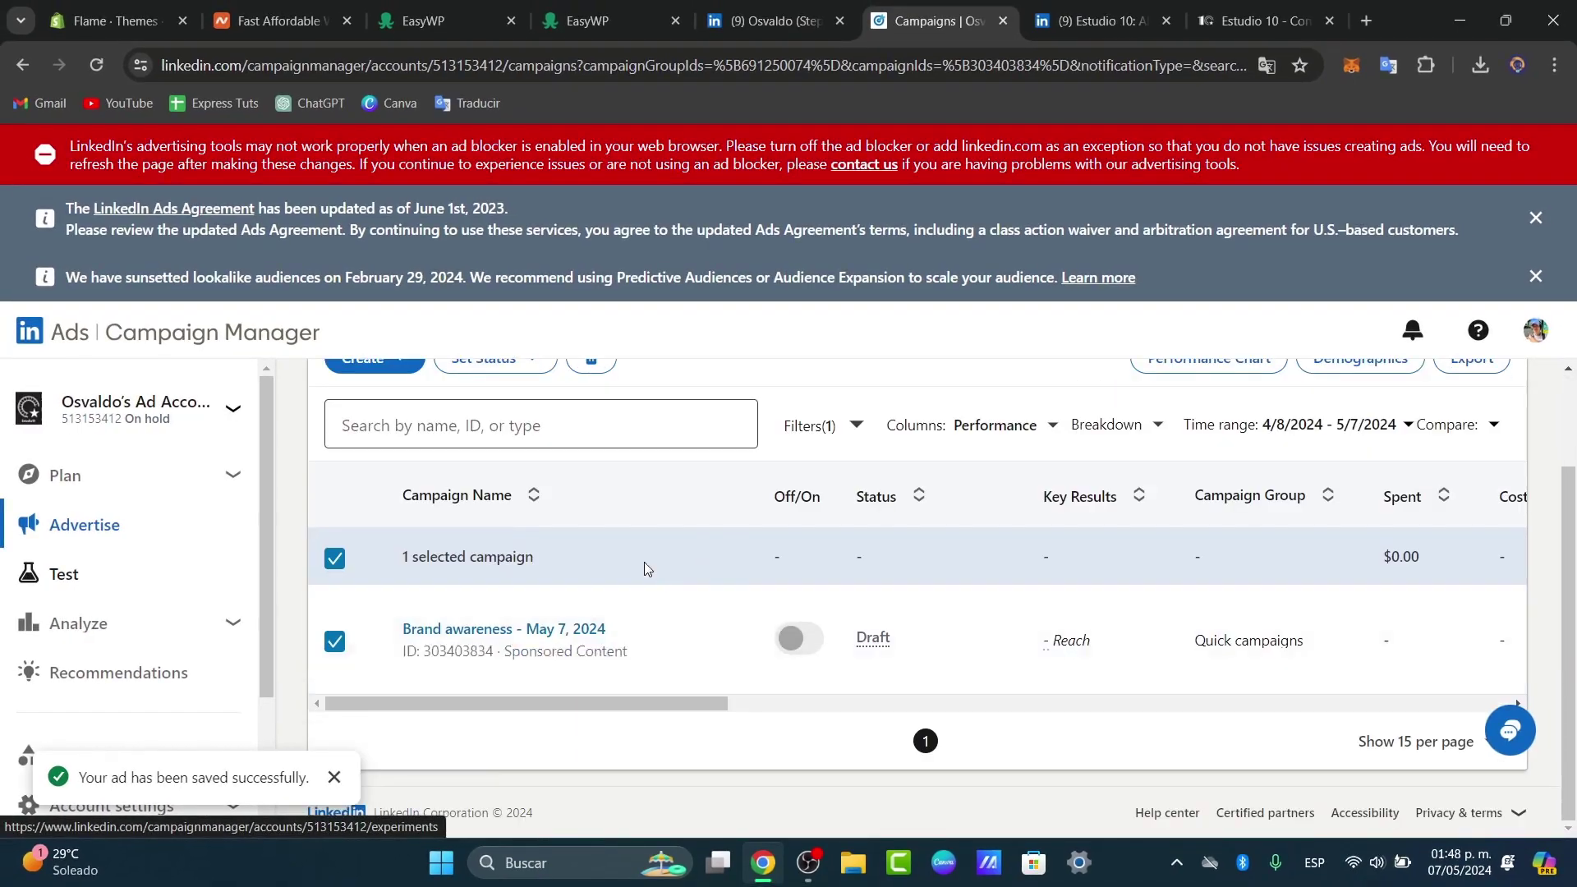
Step: Browse Analyze's Recommendations and Test pages, ending on the Campaign groups page
left_click(92, 621)
scroll(124, 582, "down", 1)
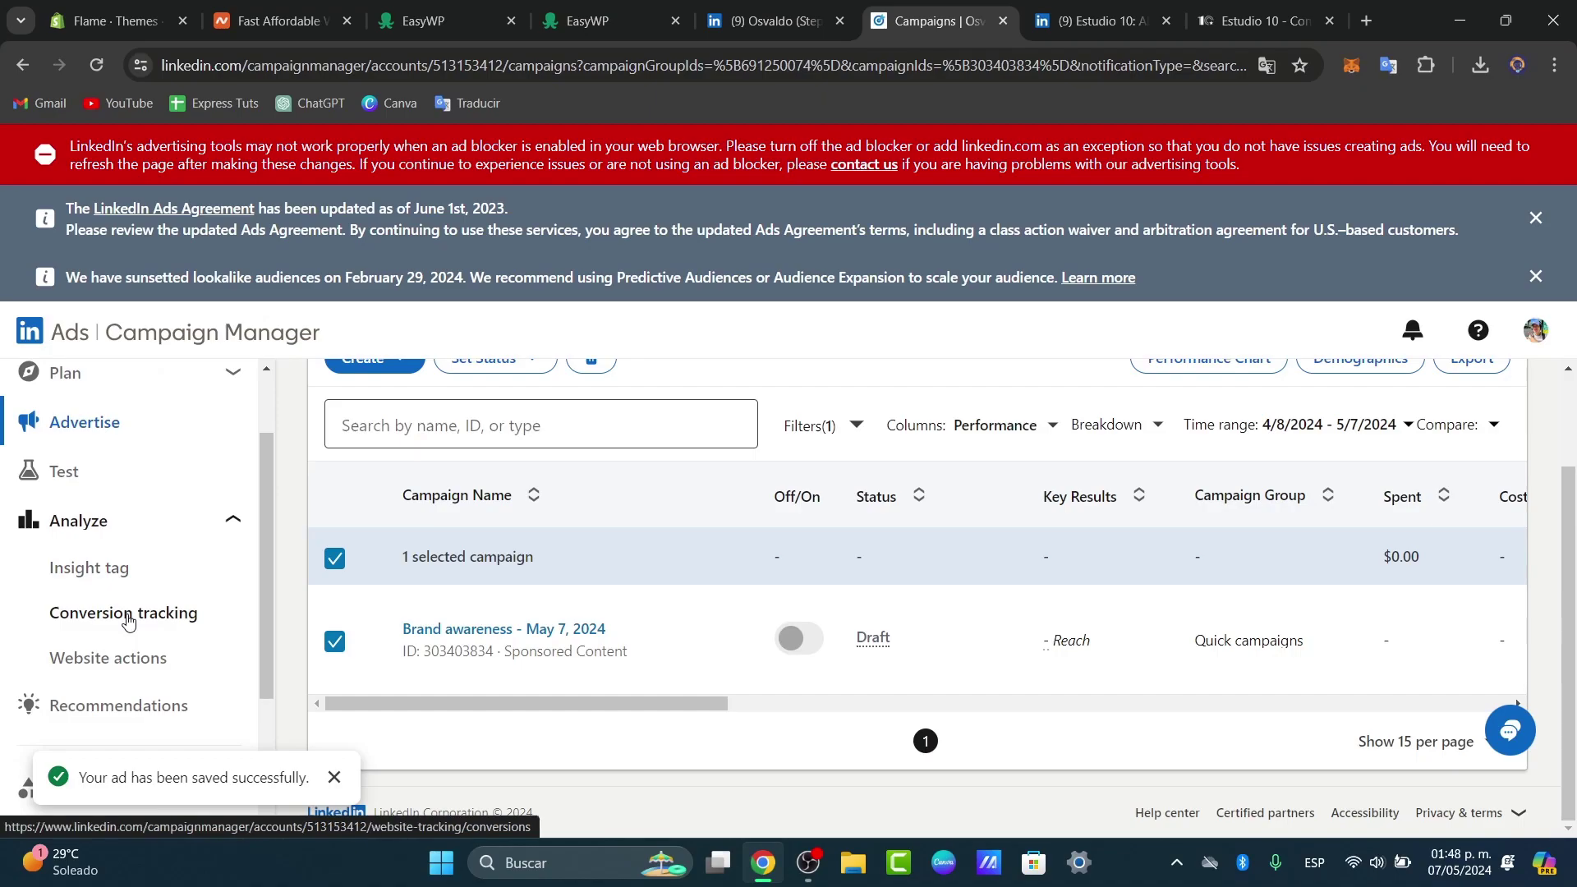
left_click(137, 717)
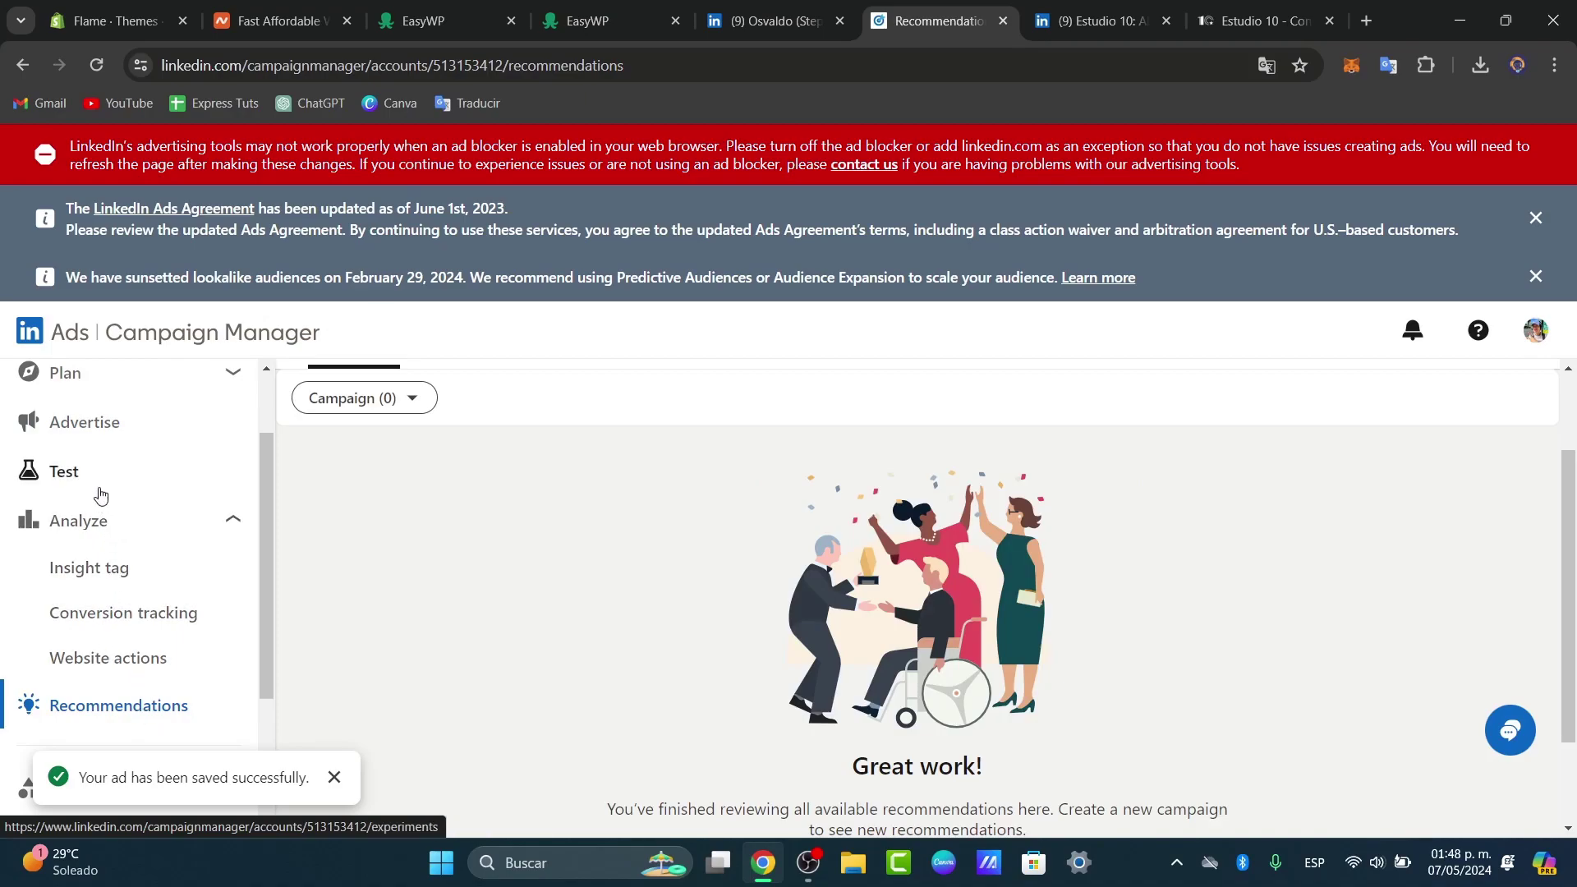
left_click(99, 494)
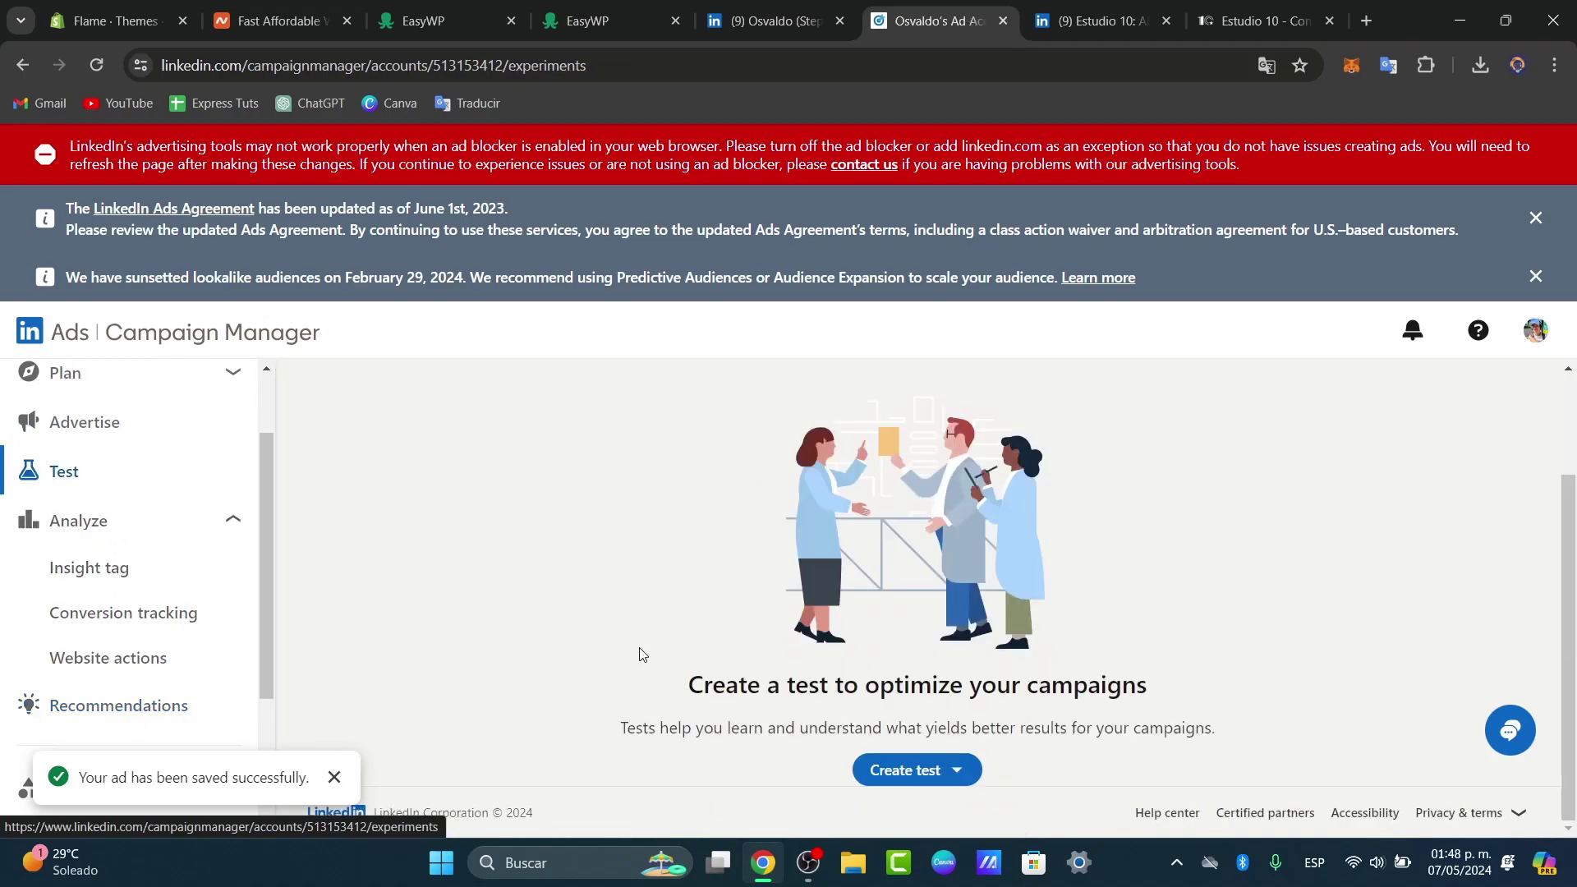
left_click(82, 421)
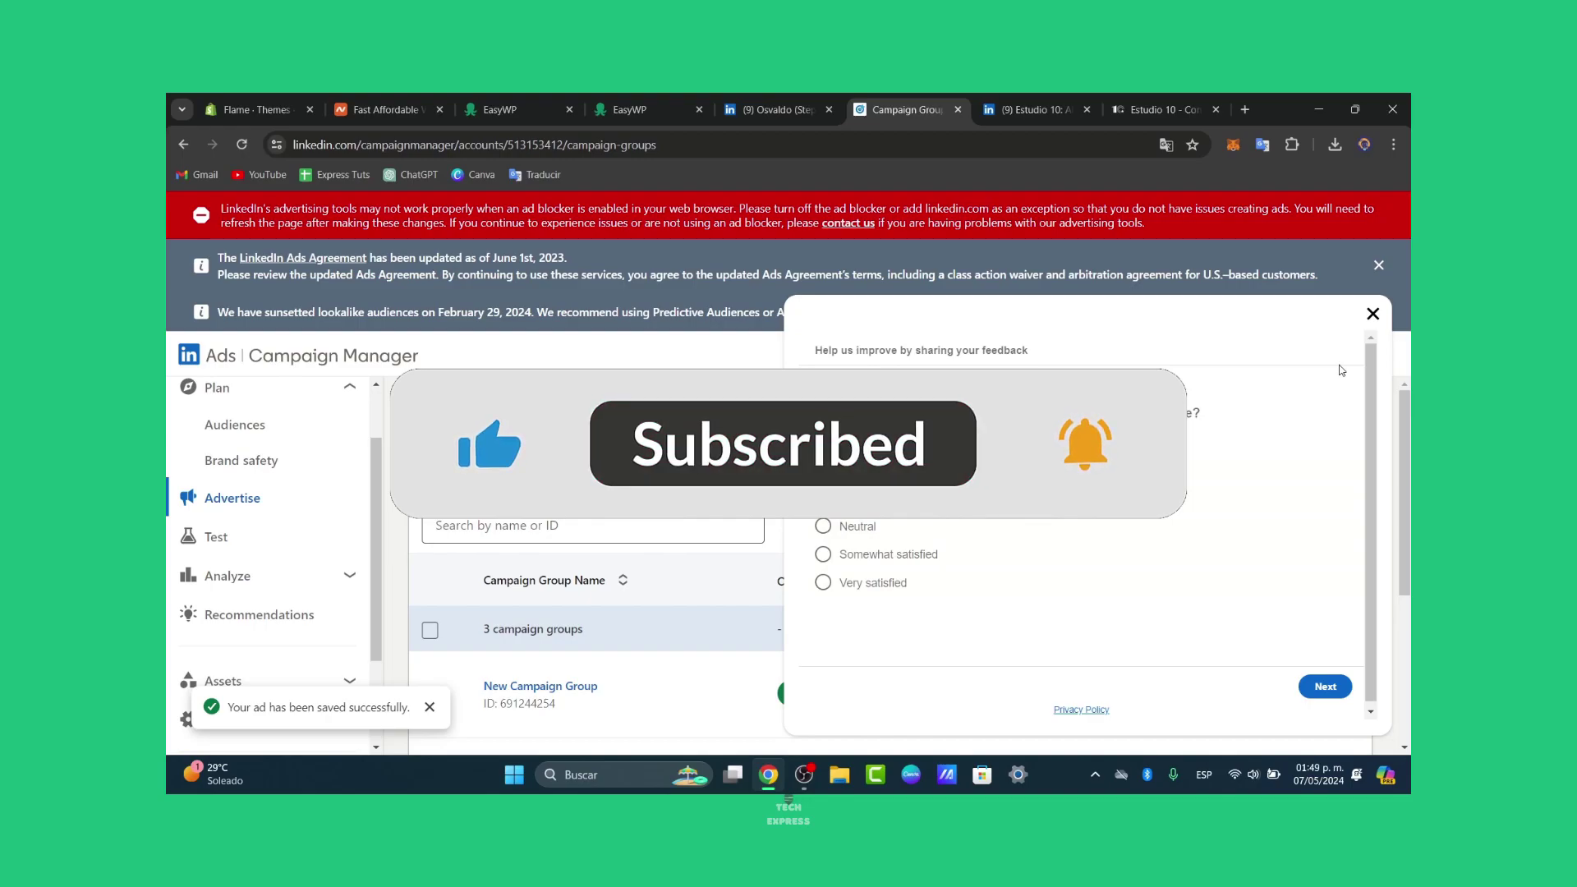
Step: Close the Recommendations feedback survey panel
left_click(1373, 313)
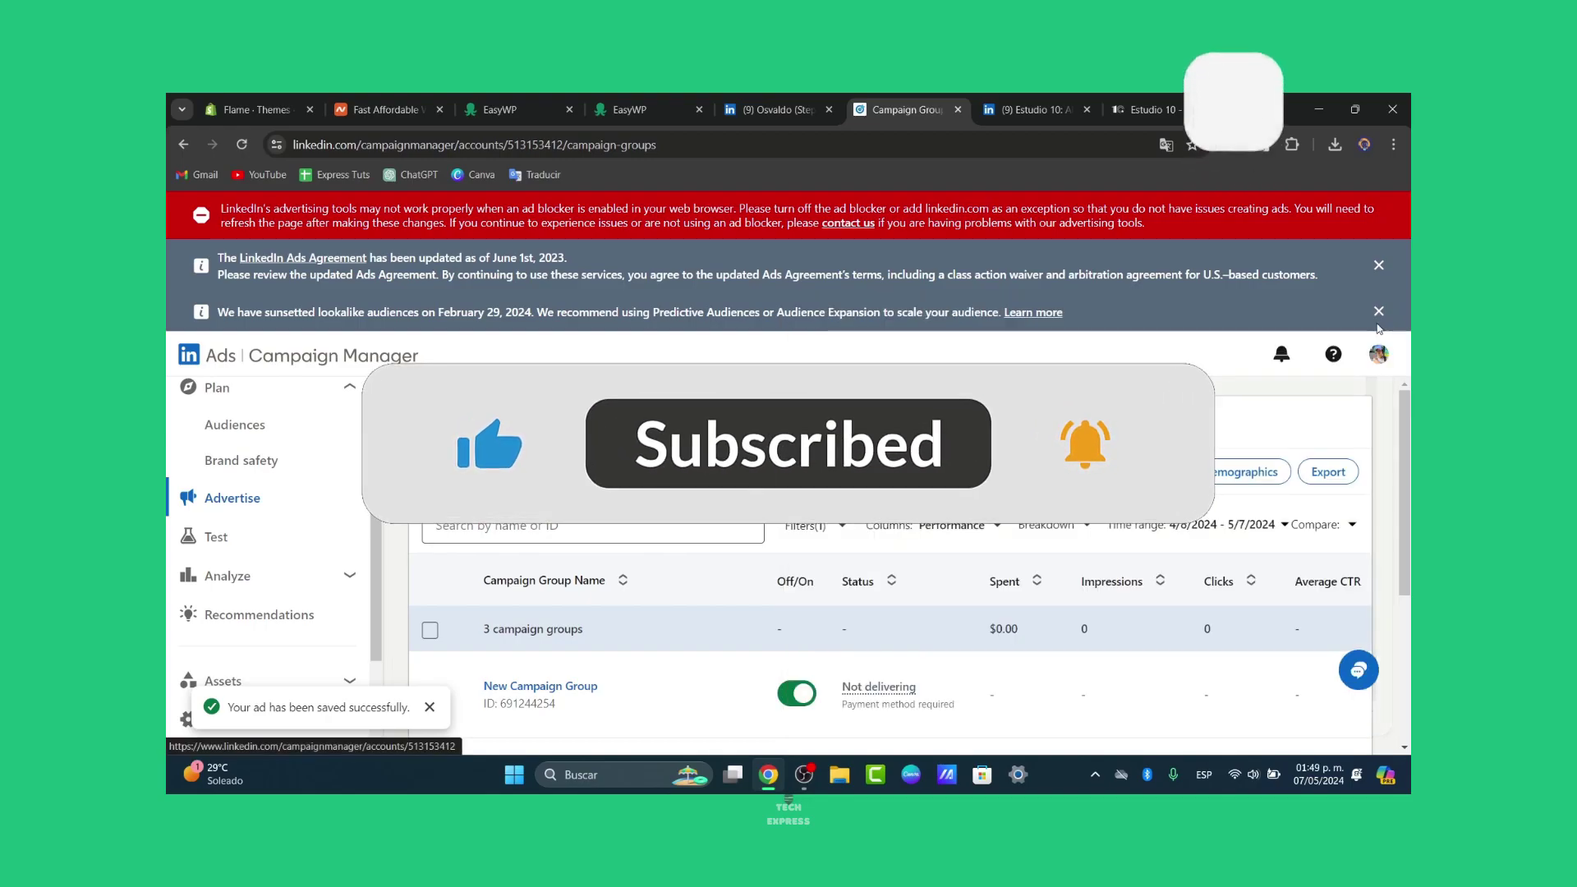